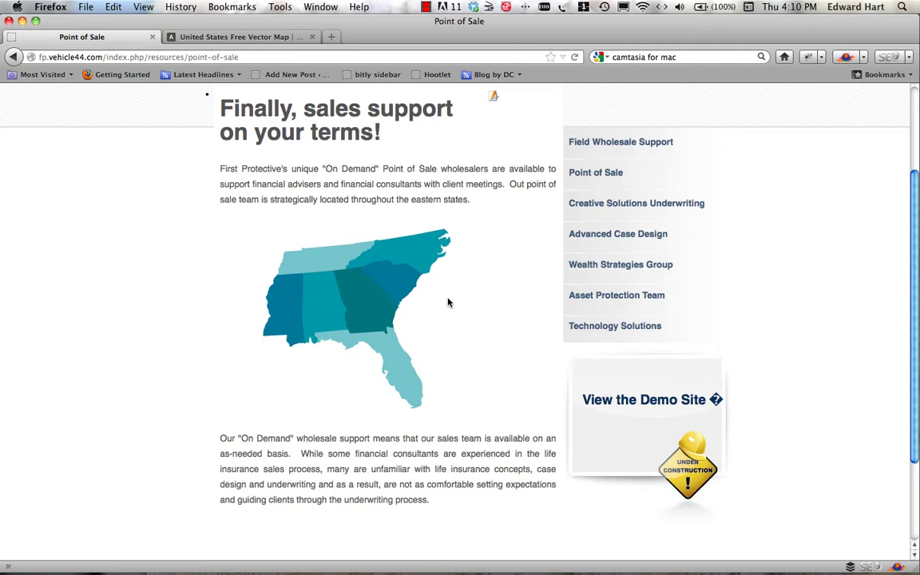
# - Save graphic-vector-map-USA.ai from the United States Free Vector Map page in Firefox
pyautogui.moveTo(415, 291)
pyautogui.moveTo(303, 318)
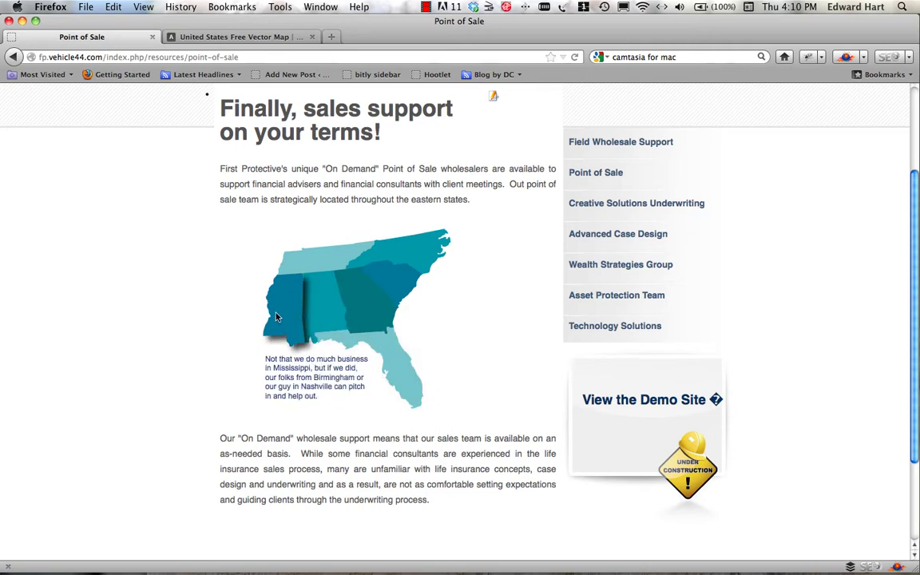
pyautogui.moveTo(361, 343)
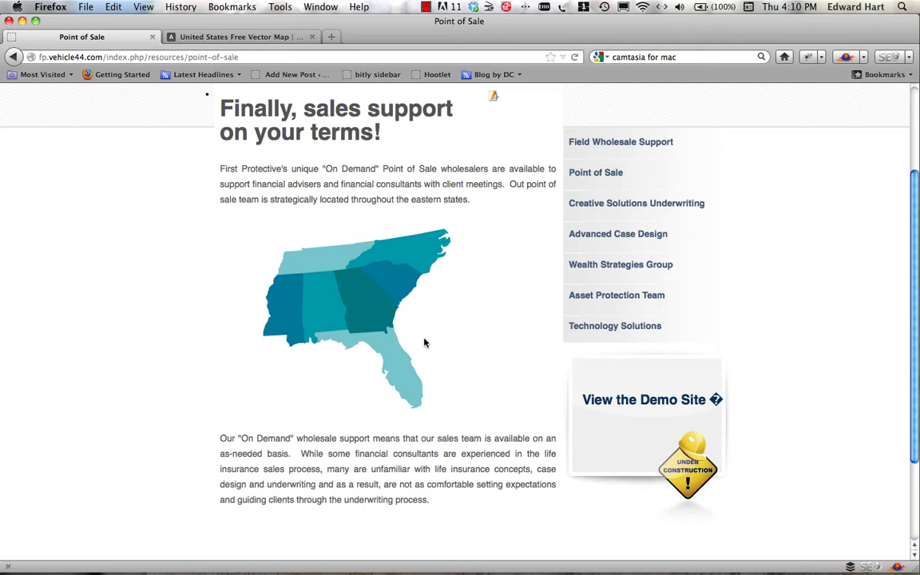
pyautogui.click(228, 37)
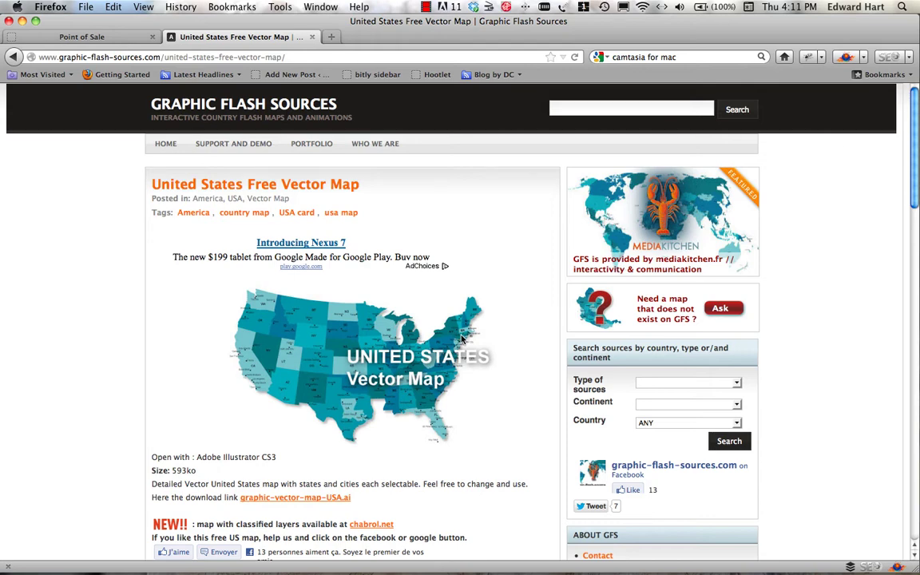
pyautogui.scroll(-5, 351, 328)
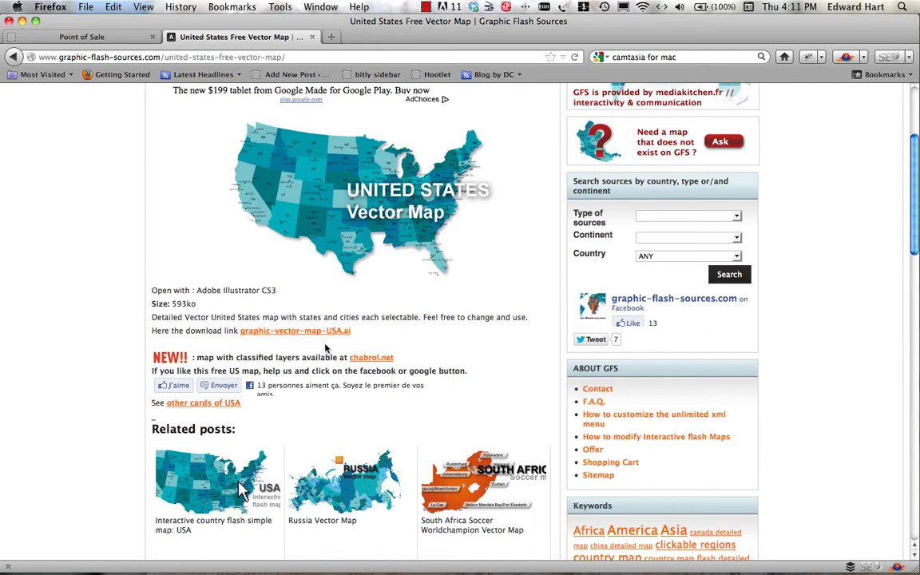
pyautogui.click(286, 331)
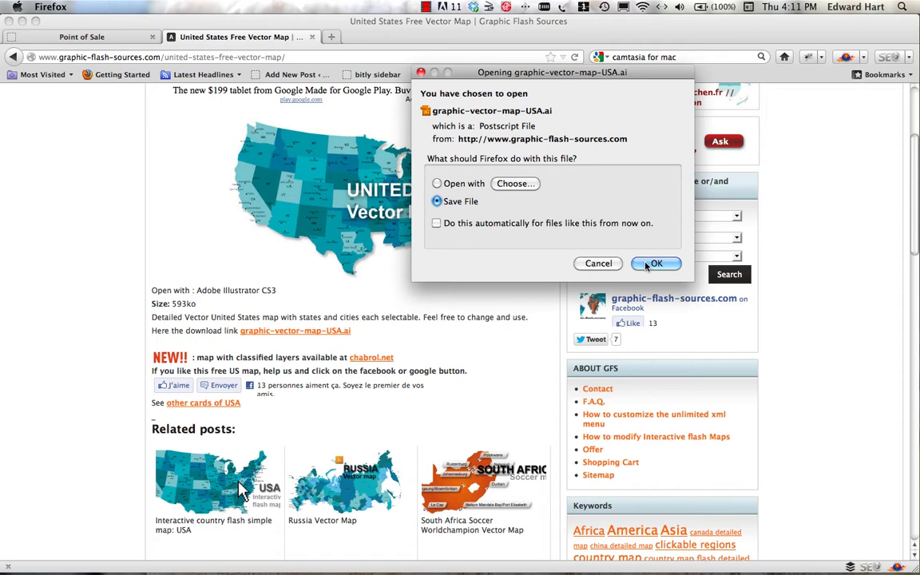
pyautogui.click(654, 263)
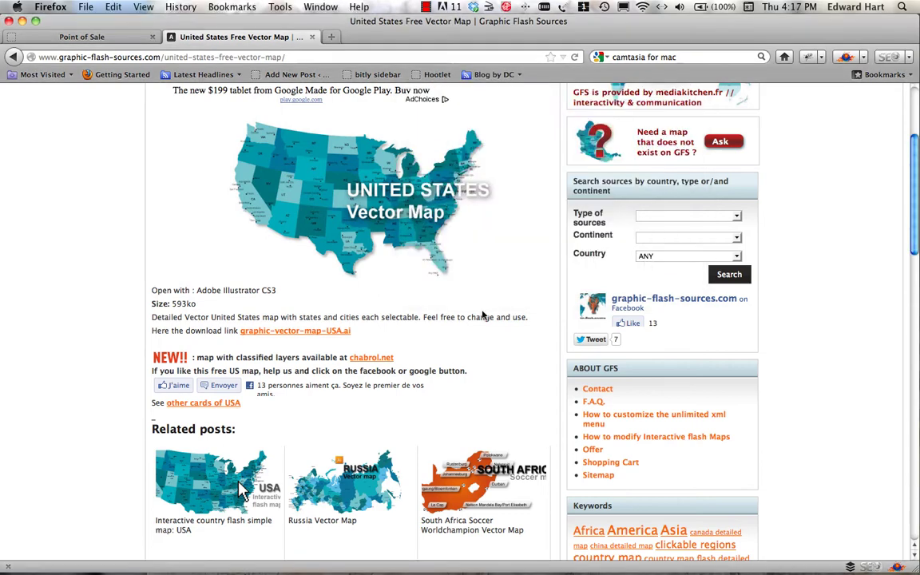
# - Open graphic-vector-map-USA.ai from Finder's Downloads folder with Adobe Illustrator CS5
pyautogui.press('super+Tab')
pyautogui.press('super+Tab')
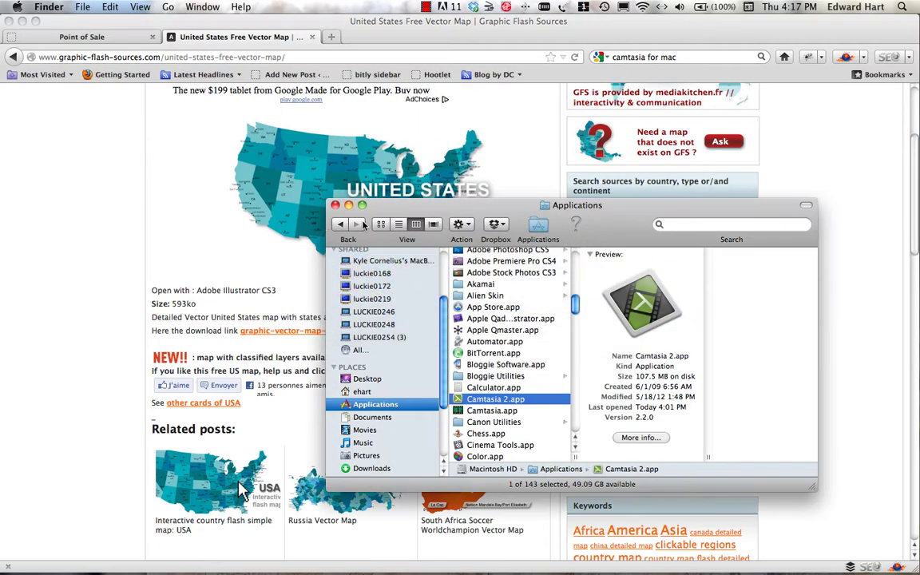
pyautogui.scroll(-2, 389, 401)
pyautogui.click(372, 435)
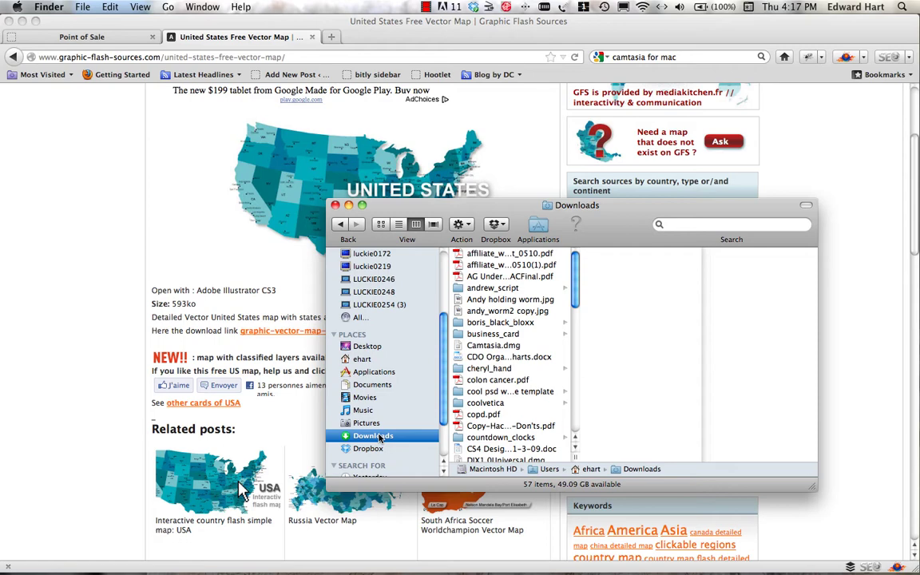
pyautogui.scroll(-5, 496, 359)
pyautogui.click(498, 336)
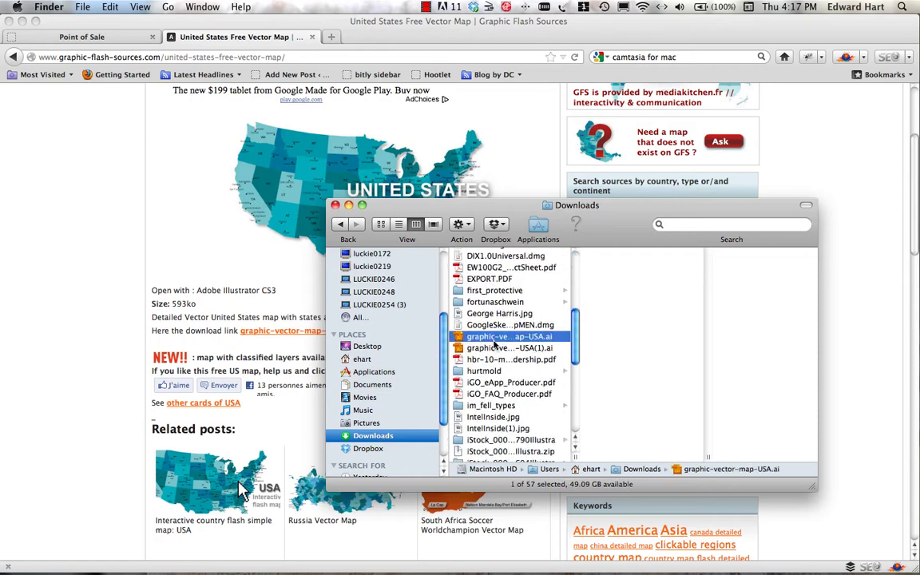
pyautogui.rightClick(501, 336)
pyautogui.moveTo(503, 345)
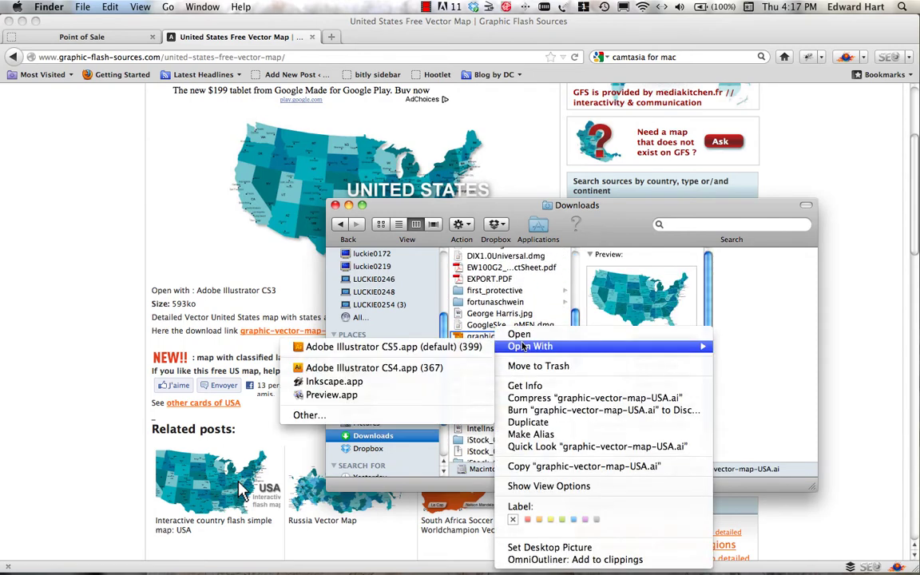
pyautogui.click(399, 346)
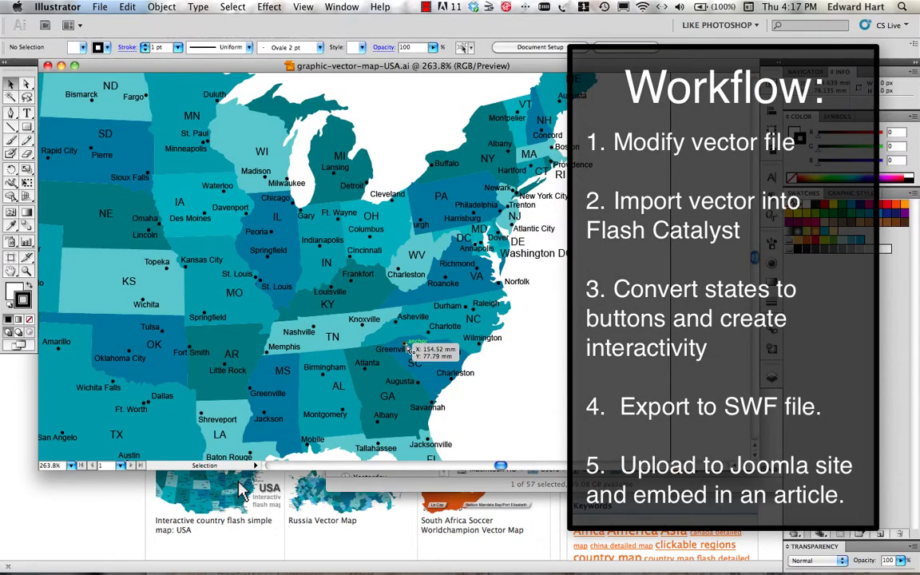
# - Scroll around the US states map document to bring the whole country into view
pyautogui.scroll(-2, 407, 349)
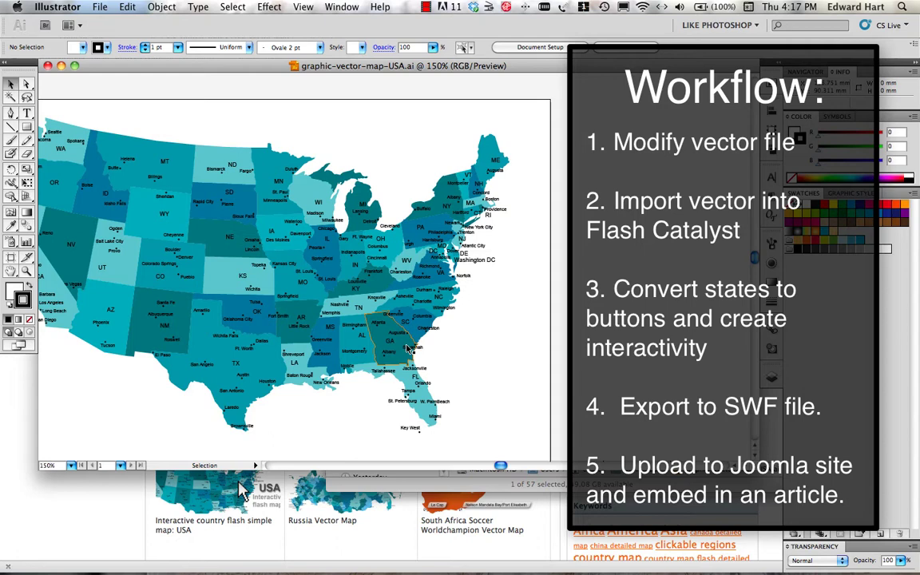
pyautogui.hscroll(-5, 407, 348)
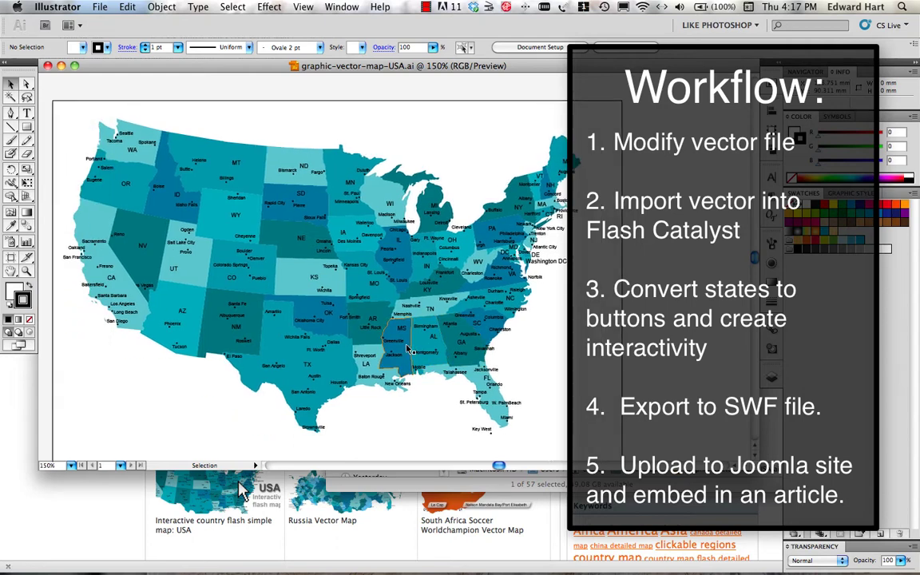
pyautogui.scroll(-1, 407, 349)
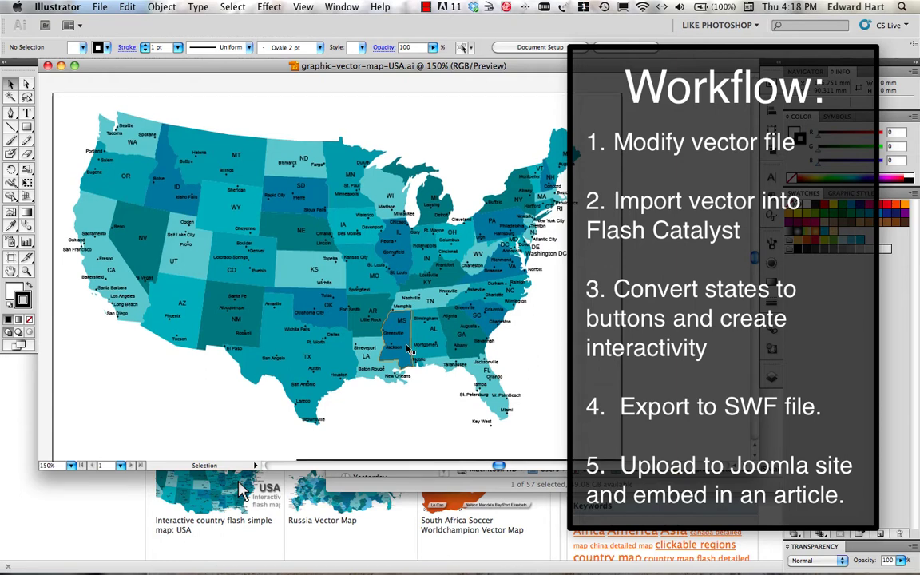
pyautogui.scroll(-5, 407, 348)
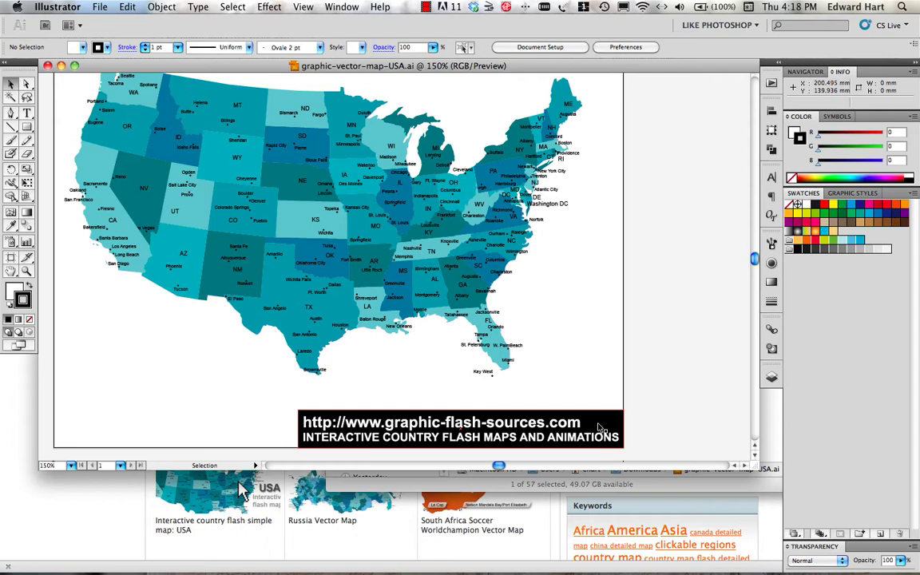
# - Expand the Map layer and the Texas region group in the Layers panel to inspect them
pyautogui.scroll(3, 601, 395)
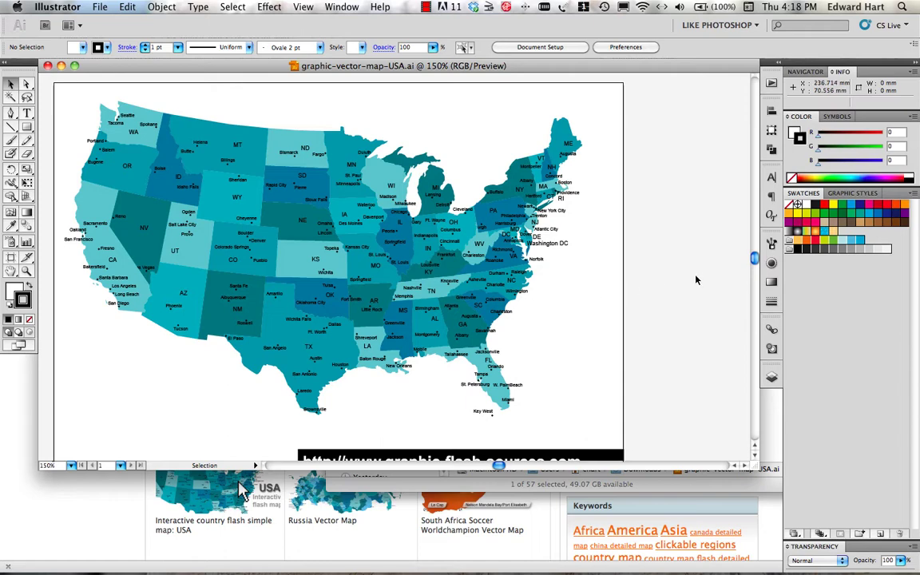
pyautogui.click(772, 380)
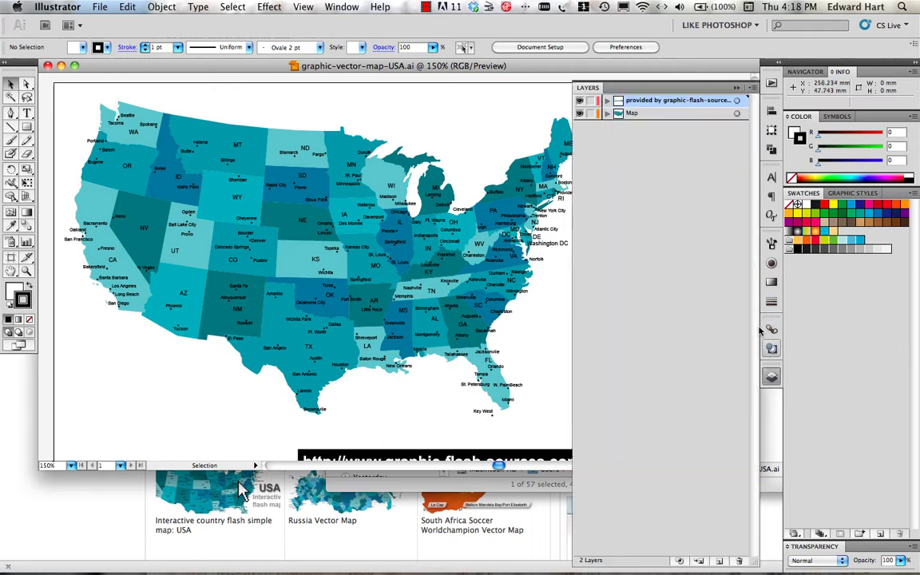
pyautogui.click(606, 114)
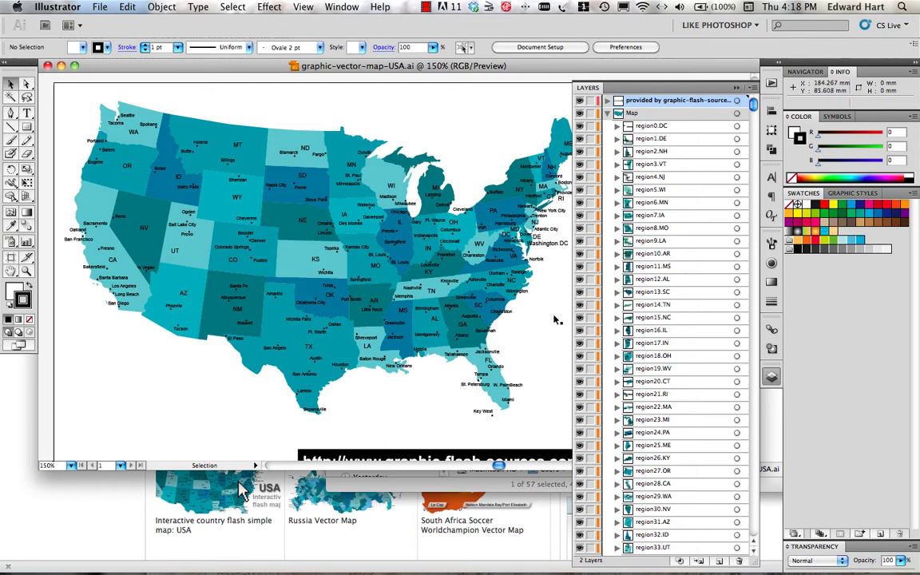
pyautogui.click(302, 345)
pyautogui.scroll(-5, 675, 255)
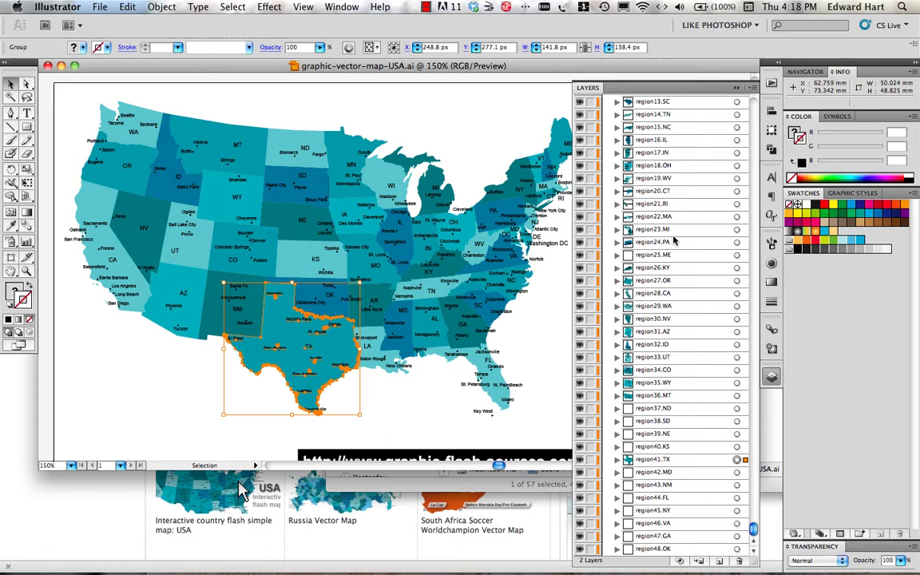
pyautogui.click(616, 459)
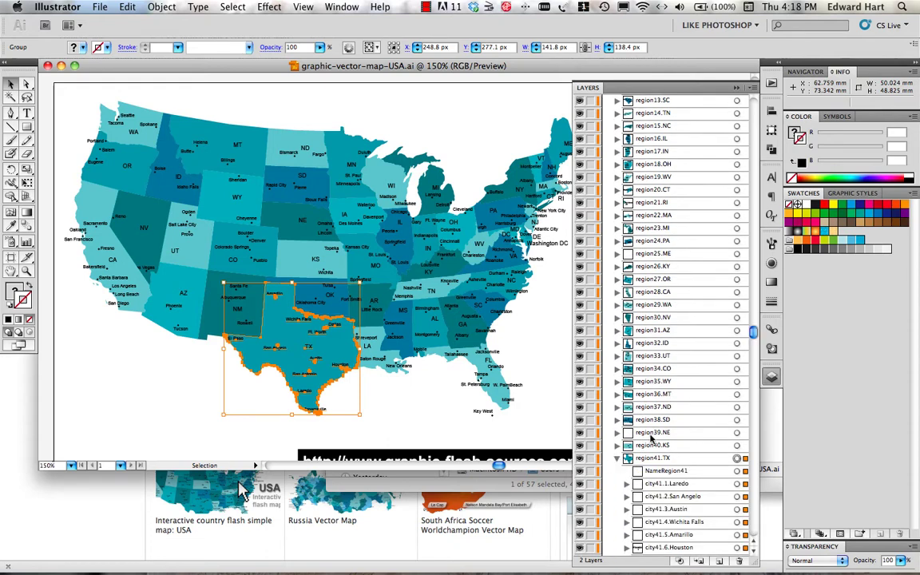
# - Pick out Texas's Area41 shape, then deselect and marquee-select the southeastern states
pyautogui.scroll(-3, 669, 410)
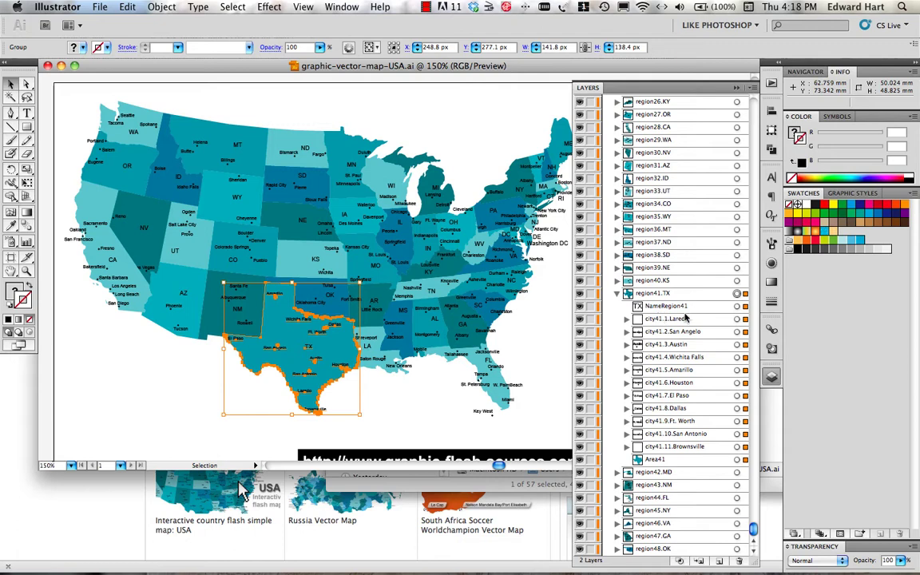
pyautogui.click(683, 460)
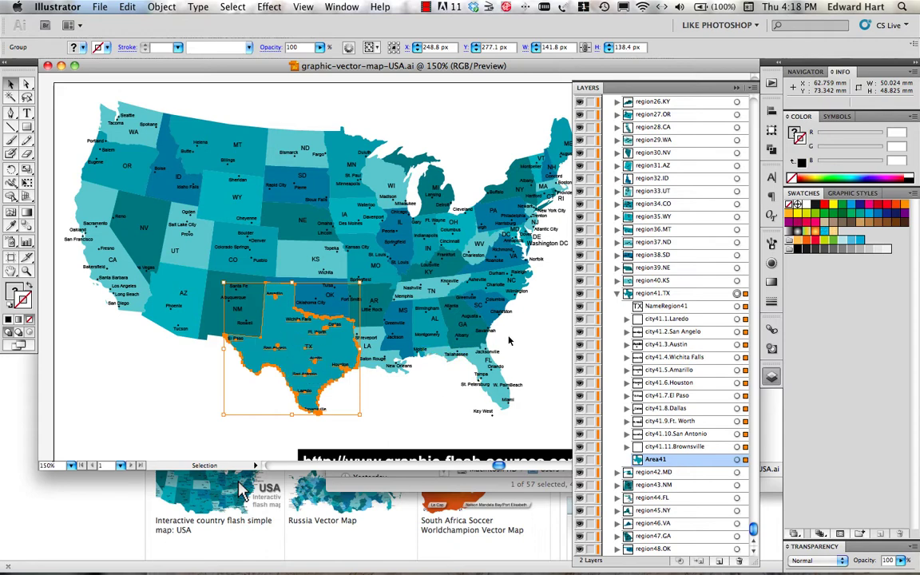
pyautogui.press('super+shift+a')
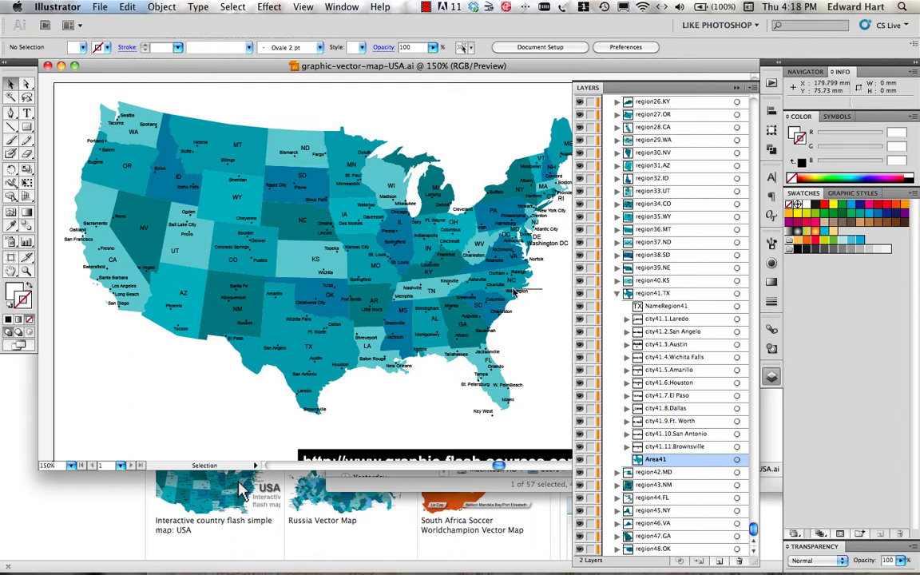
pyautogui.moveTo(542, 289); pyautogui.dragTo(365, 324)
# - Copy the southeastern states and create a new 300 × 300 px document
pyautogui.press('a')
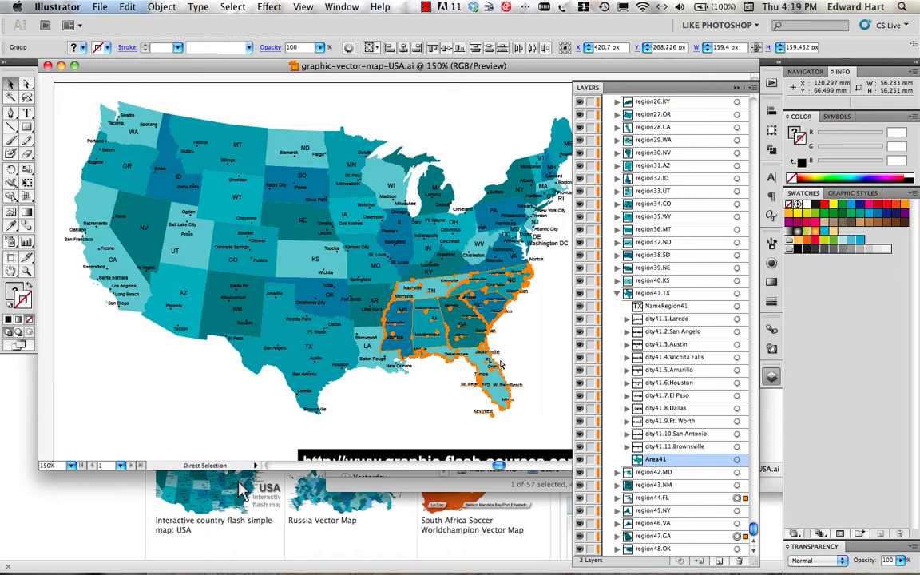
pyautogui.click(100, 8)
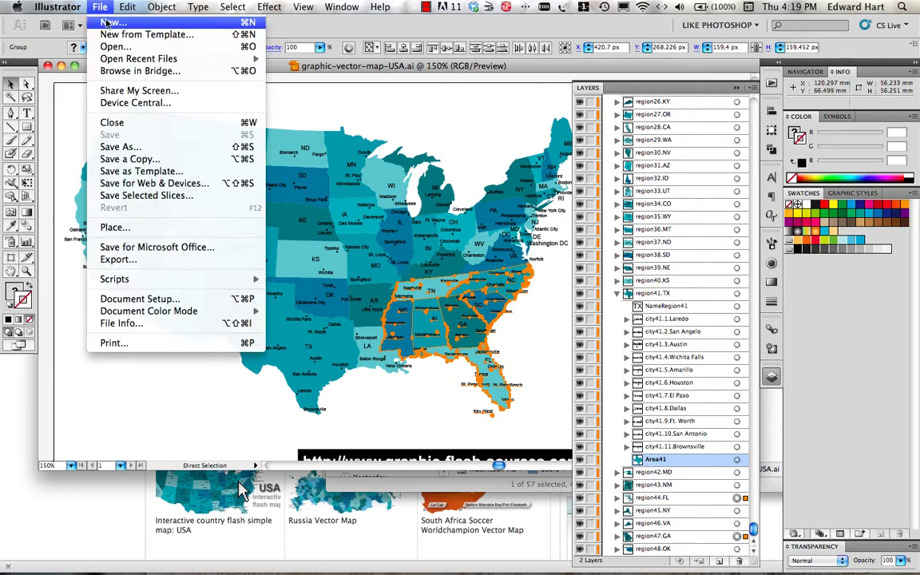
pyautogui.click(108, 25)
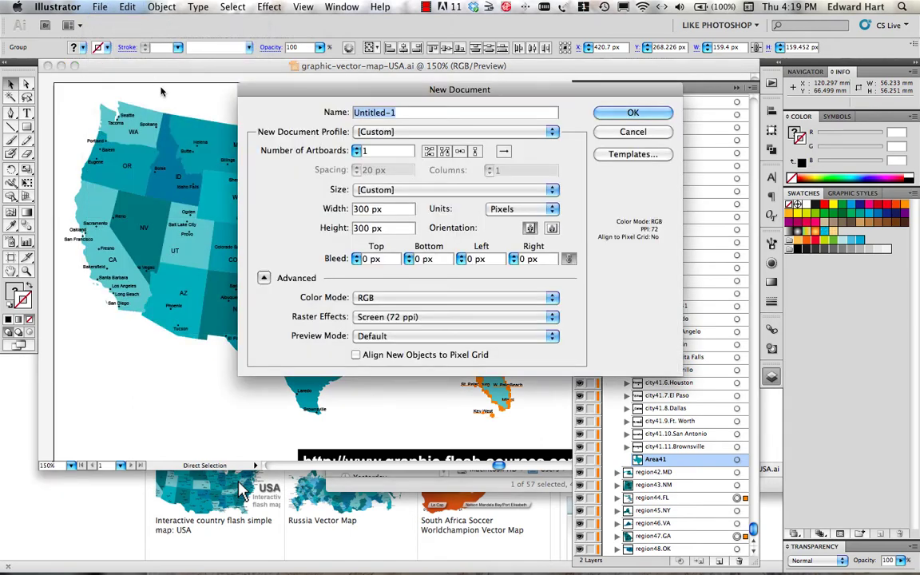
pyautogui.press('Tab')
pyautogui.press('Tab')
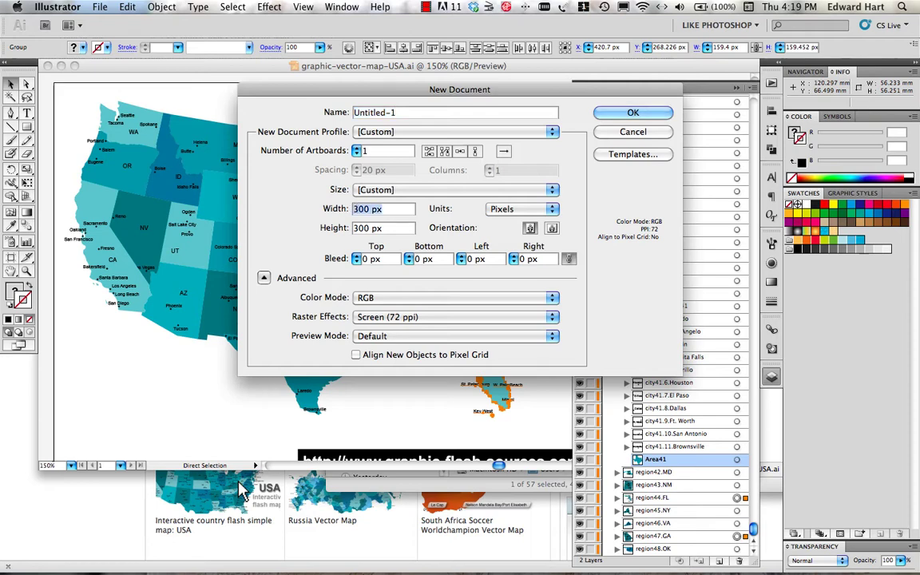
pyautogui.press('Tab')
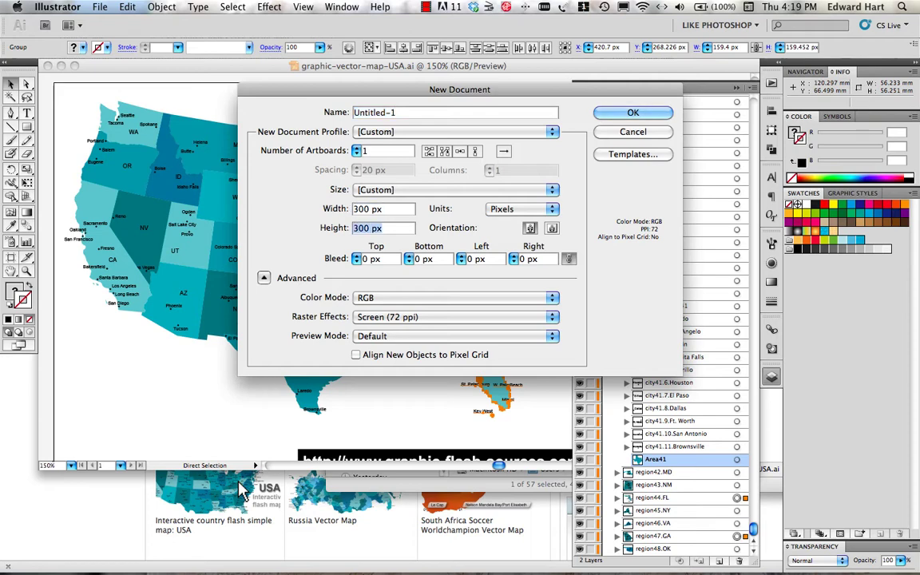
pyautogui.click(619, 116)
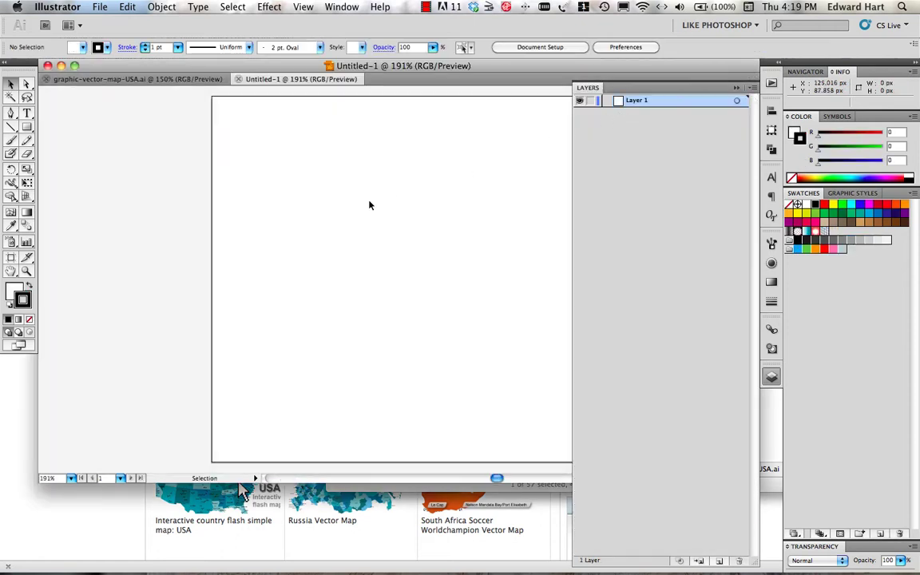
# - Paste the southeastern states and scale the map group up to fill the artboard
pyautogui.press('super+v')
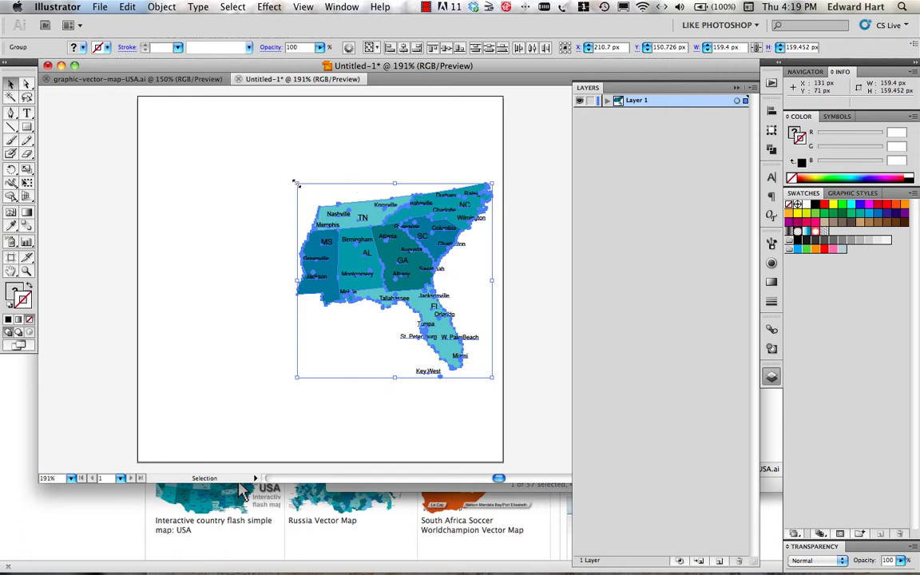
pyautogui.press('shift')
pyautogui.moveTo(296, 183); pyautogui.dragTo(194, 126)
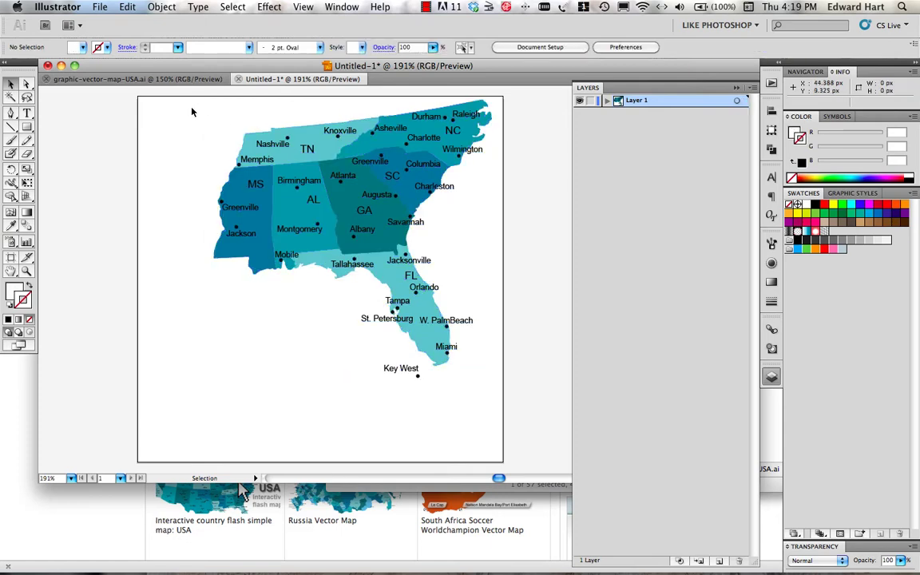
pyautogui.press('super+a')
pyautogui.moveTo(299, 200); pyautogui.dragTo(230, 209)
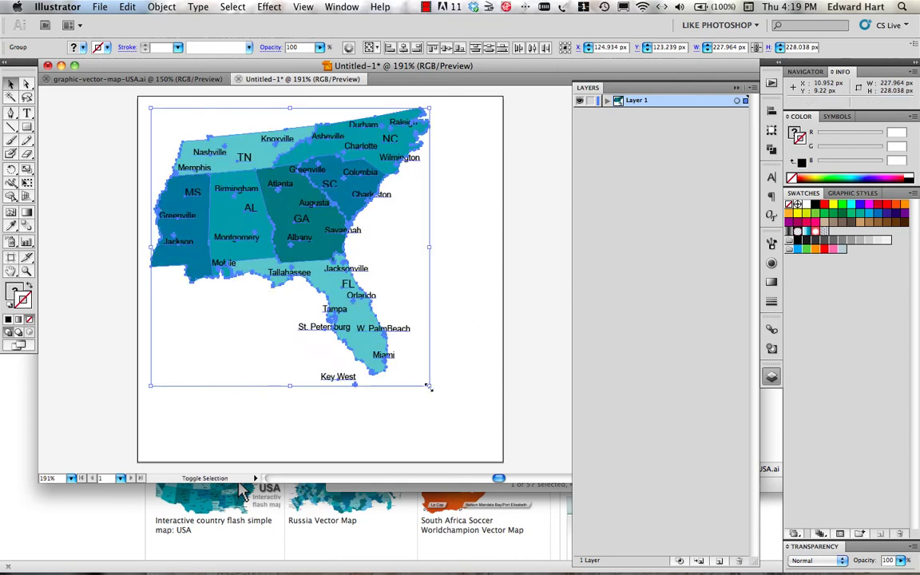
pyautogui.moveTo(429, 387)
pyautogui.mouseDown()
pyautogui.moveTo(476, 421)
pyautogui.moveTo(471, 427)
pyautogui.mouseUp()
pyautogui.moveTo(492, 439); pyautogui.dragTo(507, 455)
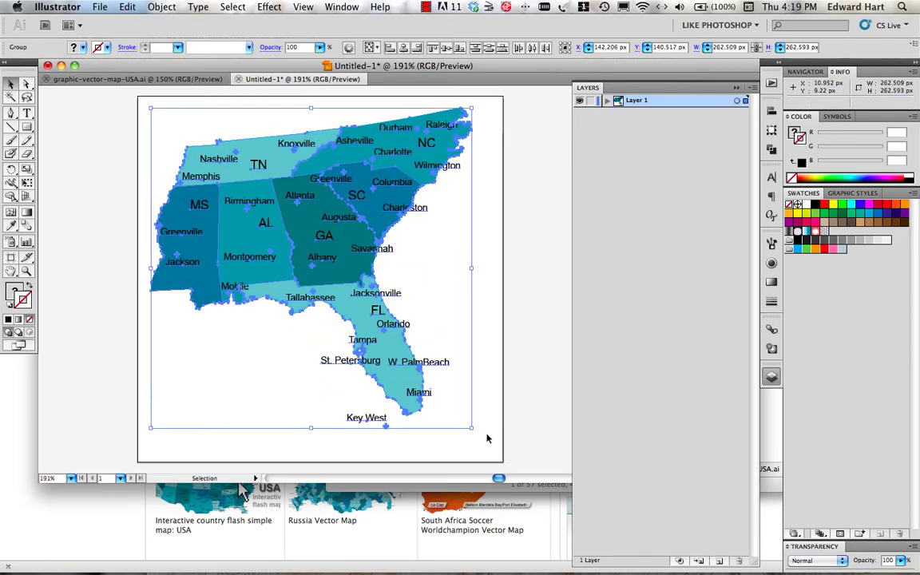
pyautogui.moveTo(474, 427); pyautogui.dragTo(505, 458)
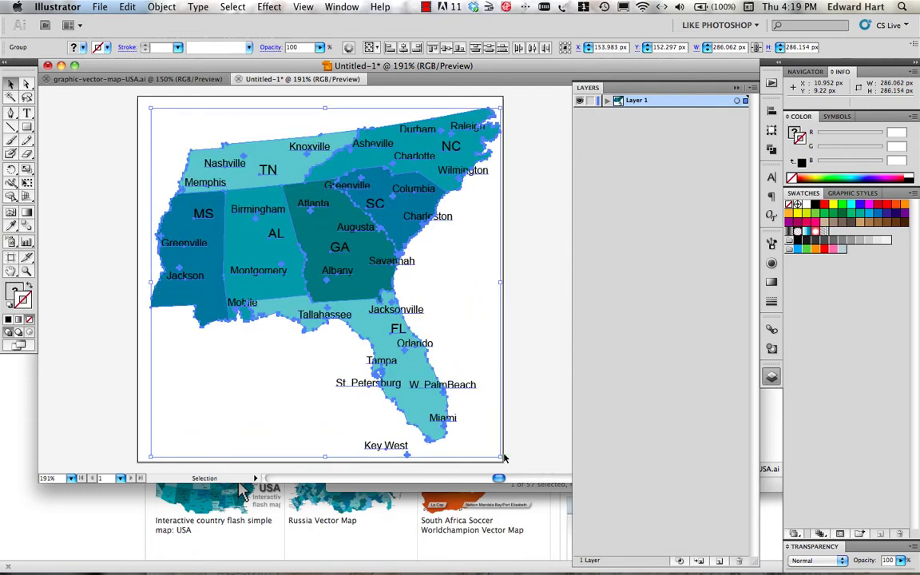
pyautogui.moveTo(248, 245); pyautogui.dragTo(241, 244)
pyautogui.click(105, 163)
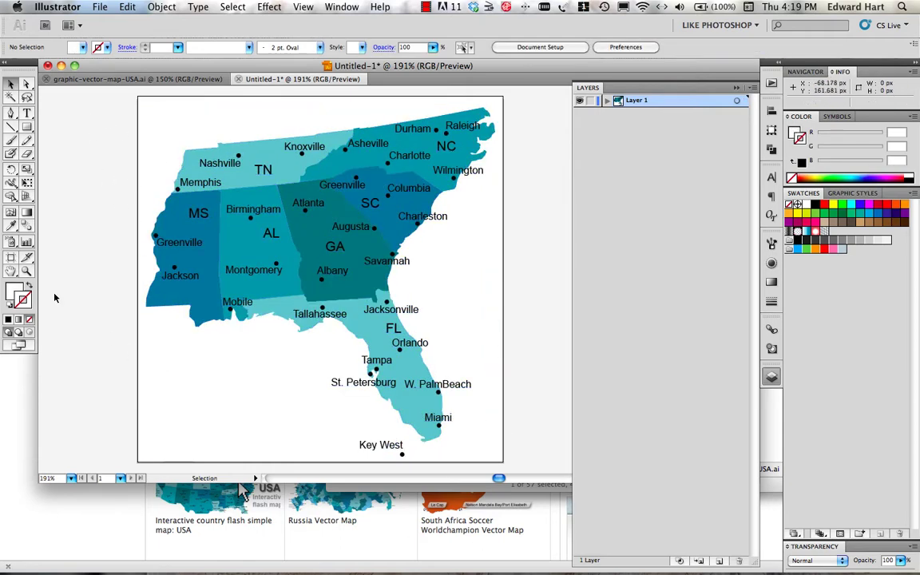
# - Check the 300 × 300 artboard bounds, return to the Selection tool, and expand Layer 1
pyautogui.click(12, 259)
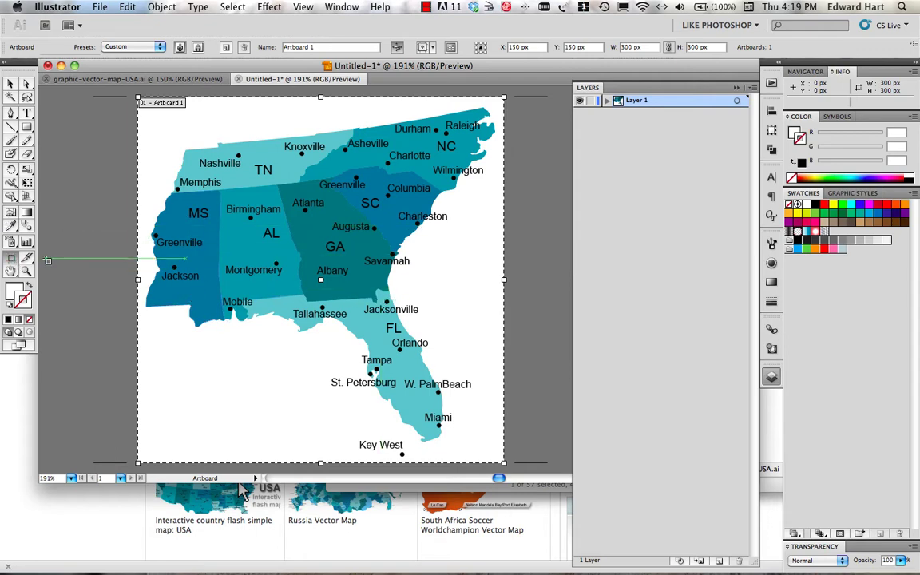
pyautogui.click(10, 84)
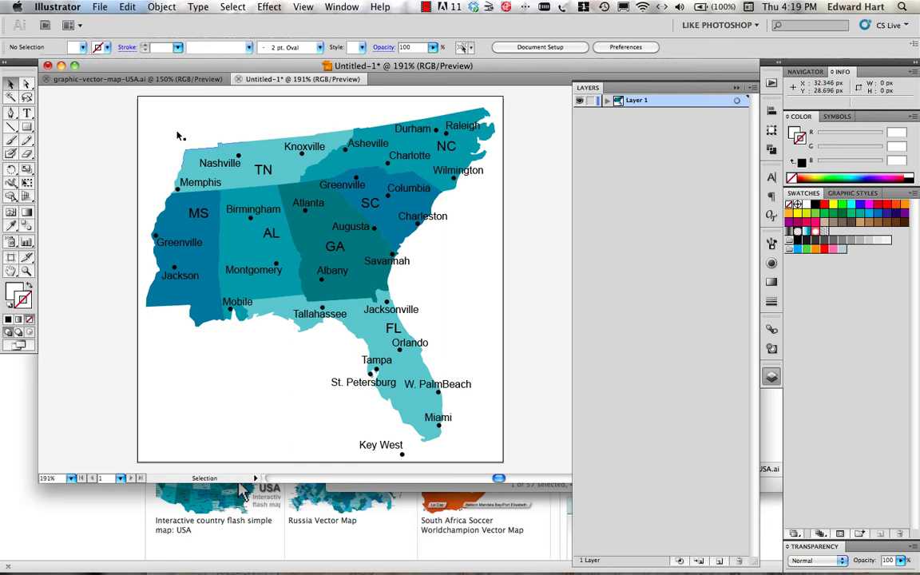
pyautogui.click(607, 100)
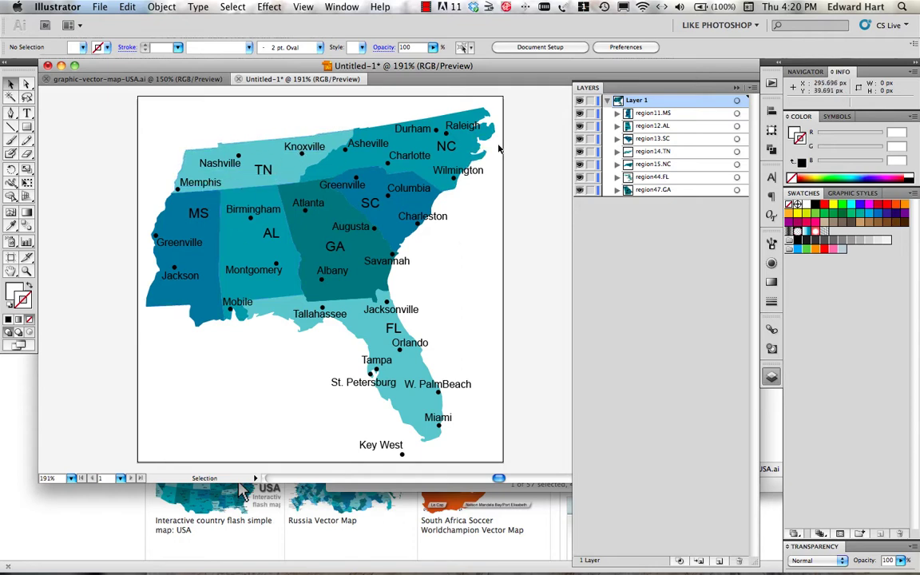
# - Hide the name and city label sublayers of the MS and AL regions, then expand region13.SC
pyautogui.click(616, 113)
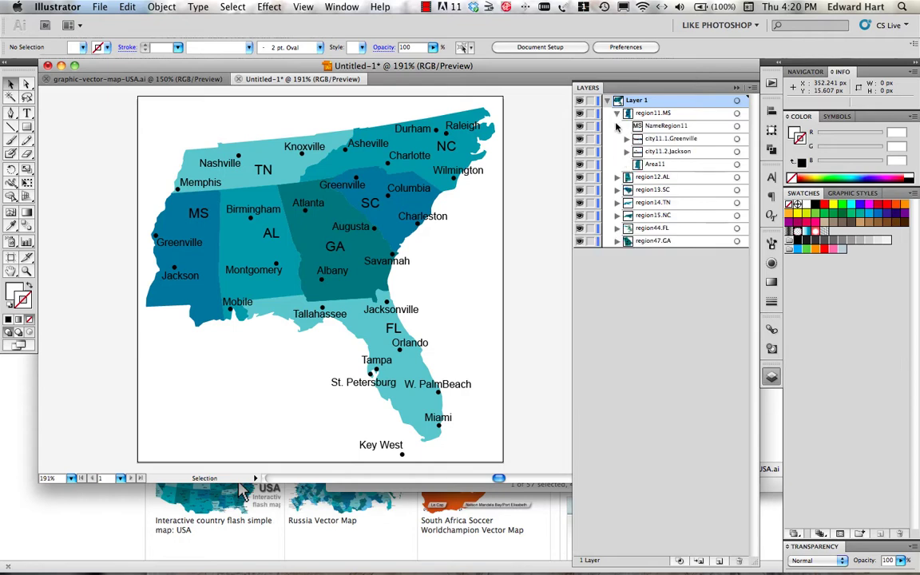
pyautogui.moveTo(580, 125); pyautogui.dragTo(579, 152)
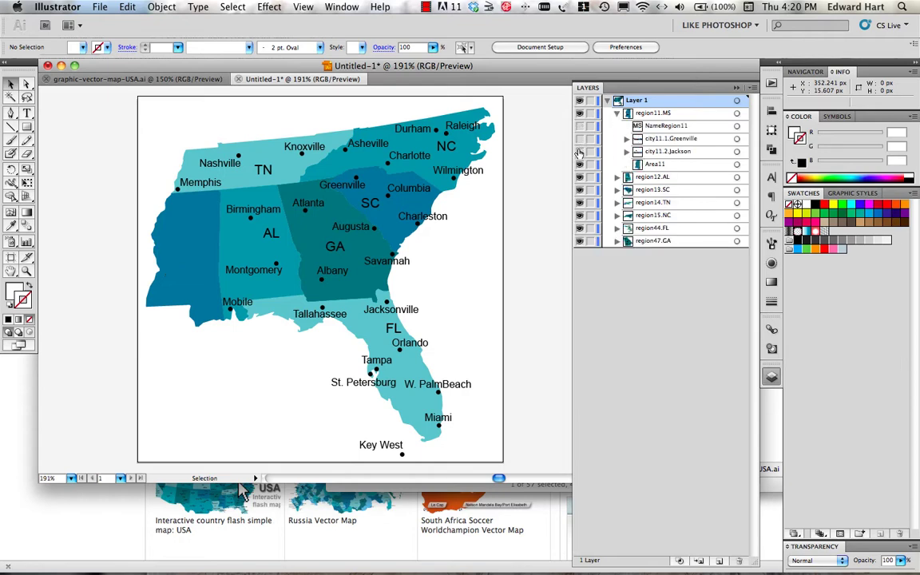
pyautogui.click(616, 177)
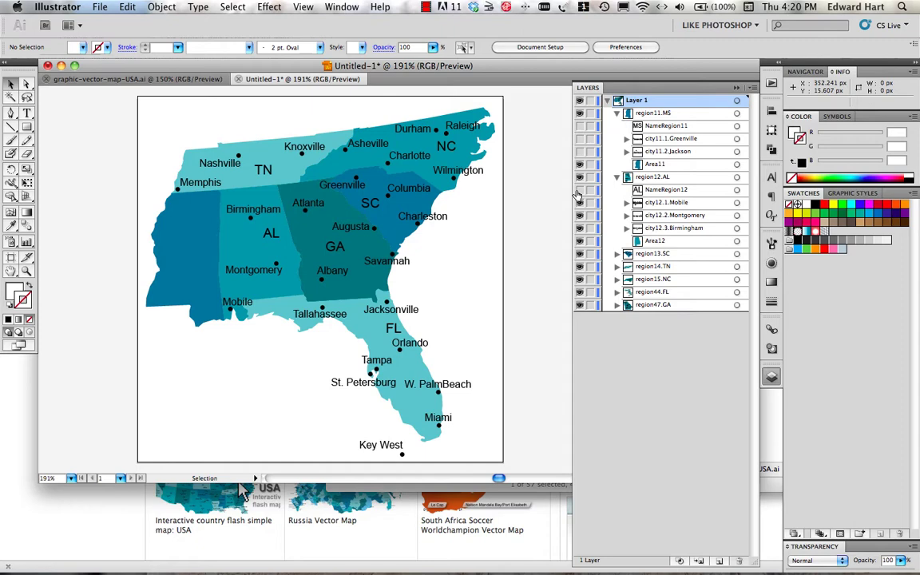
pyautogui.moveTo(579, 191); pyautogui.dragTo(582, 230)
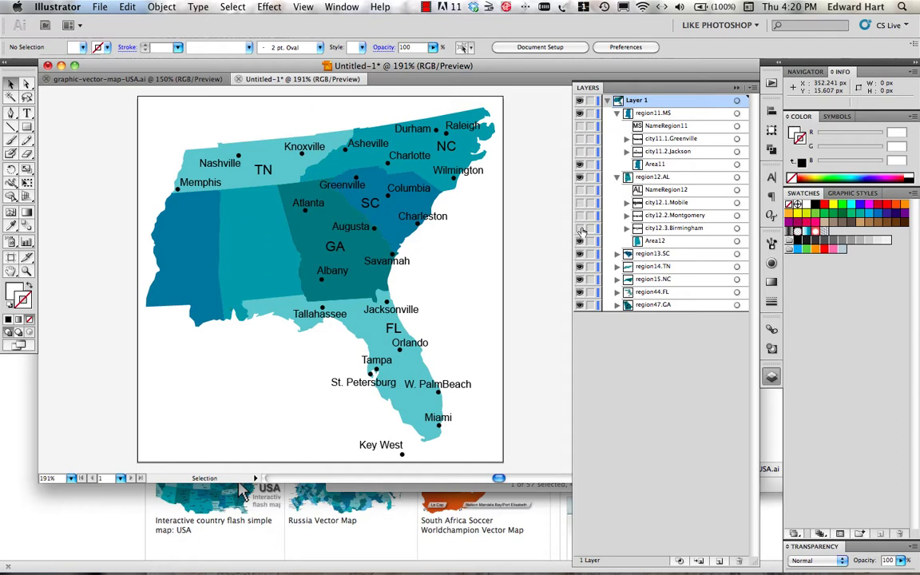
pyautogui.click(616, 253)
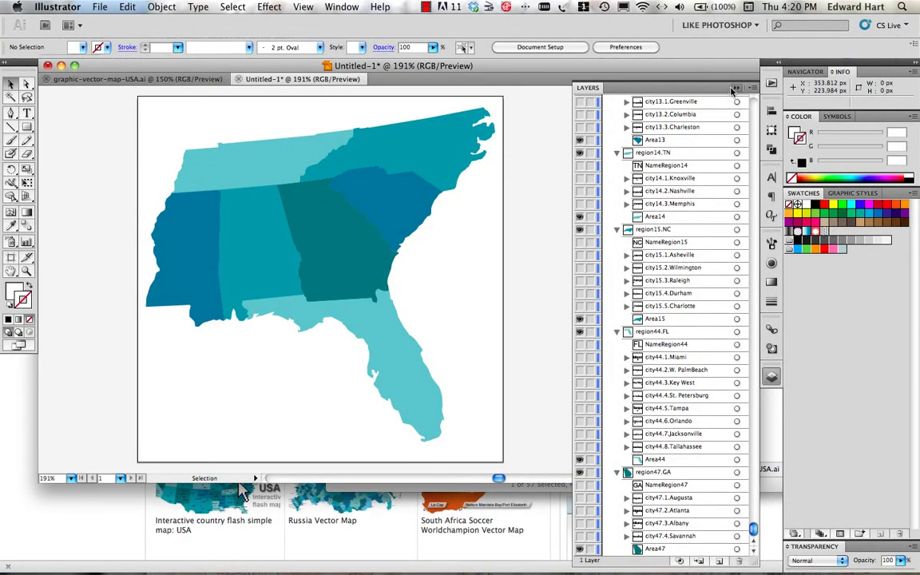
# - Collapse the Layers panel and select Tennessee, North Carolina, South Carolina and Georgia
pyautogui.click(734, 88)
pyautogui.click(287, 151)
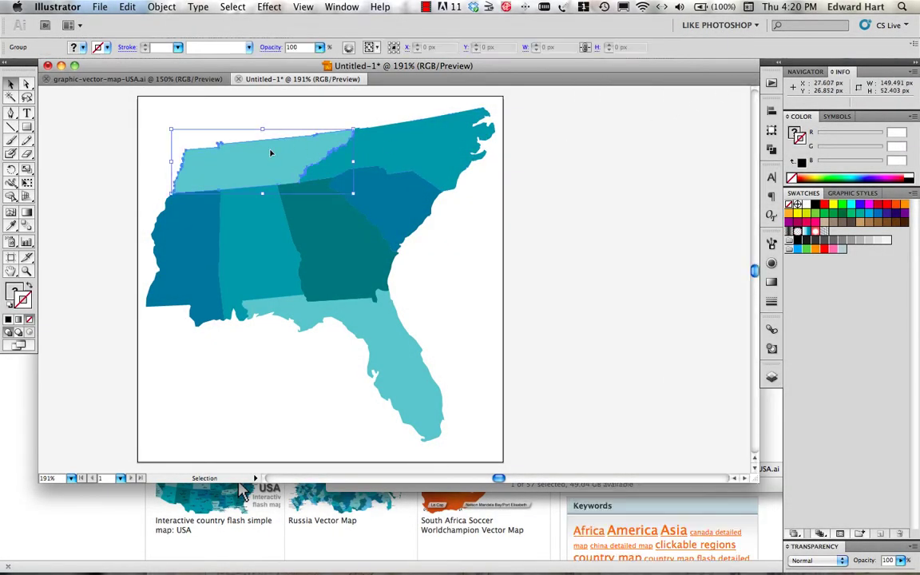
pyautogui.click(394, 153)
pyautogui.click(384, 209)
pyautogui.click(304, 209)
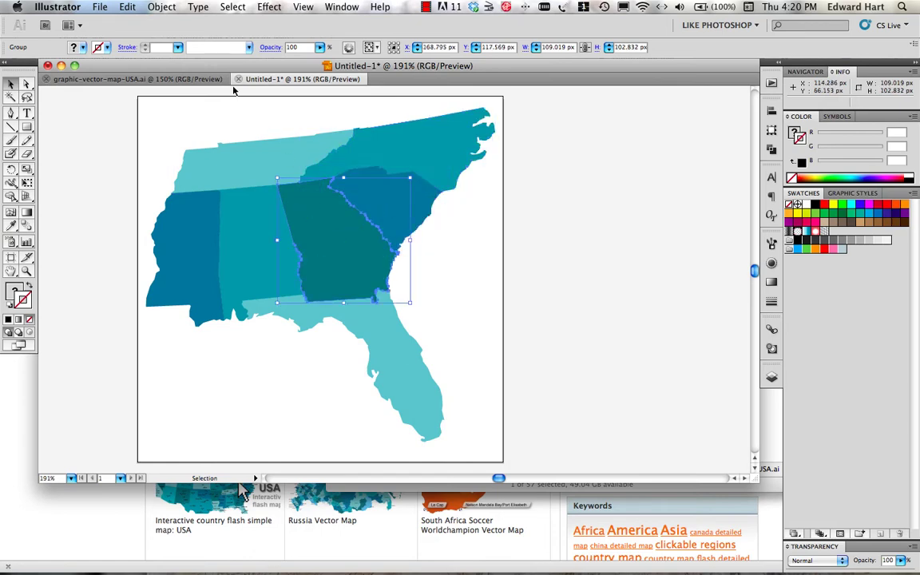
pyautogui.click(89, 8)
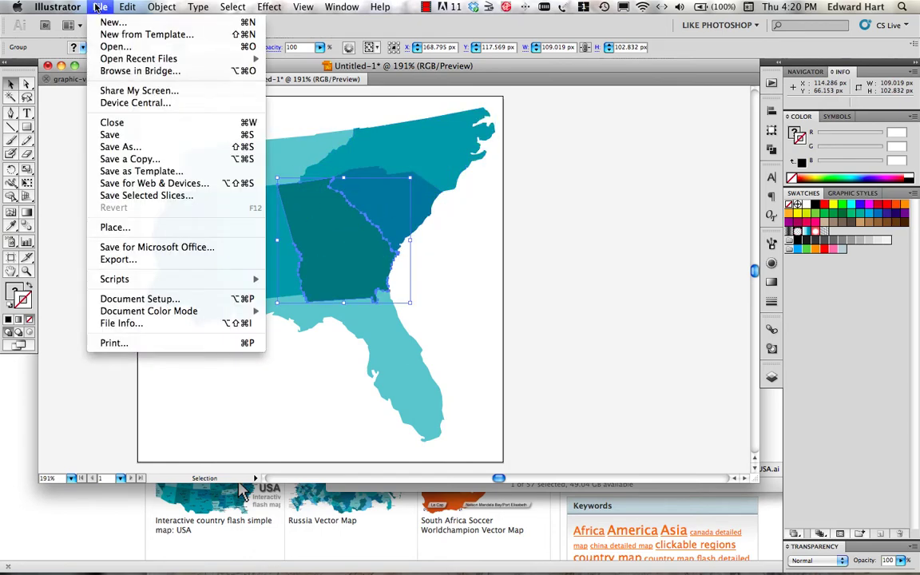
# - Save a copy named interactive map to the Desktop, accepting the default Illustrator options
pyautogui.click(128, 160)
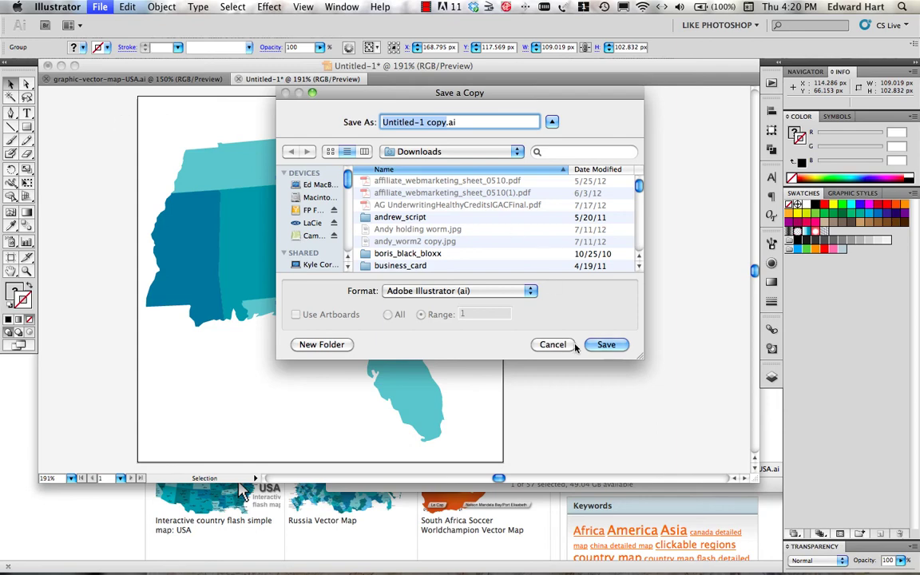
pyautogui.scroll(-3, 321, 240)
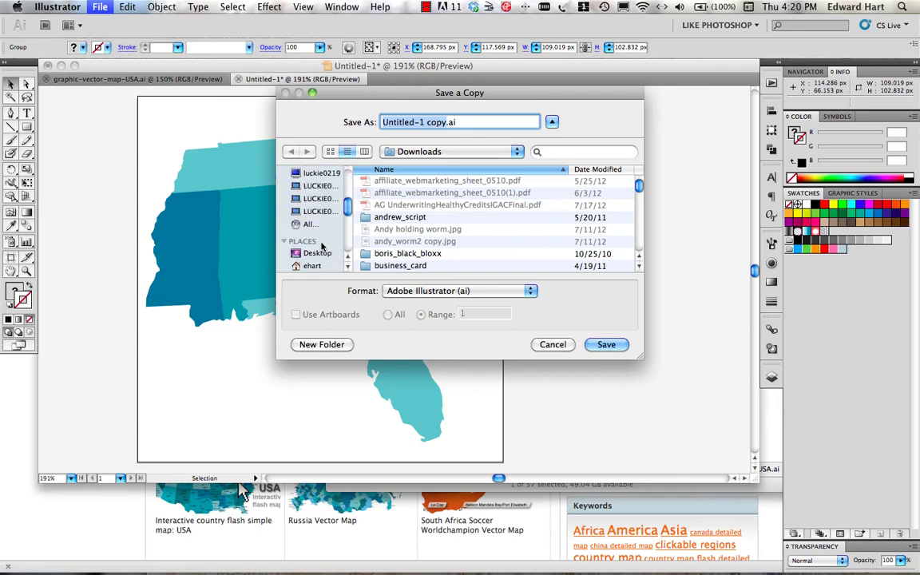
pyautogui.click(315, 253)
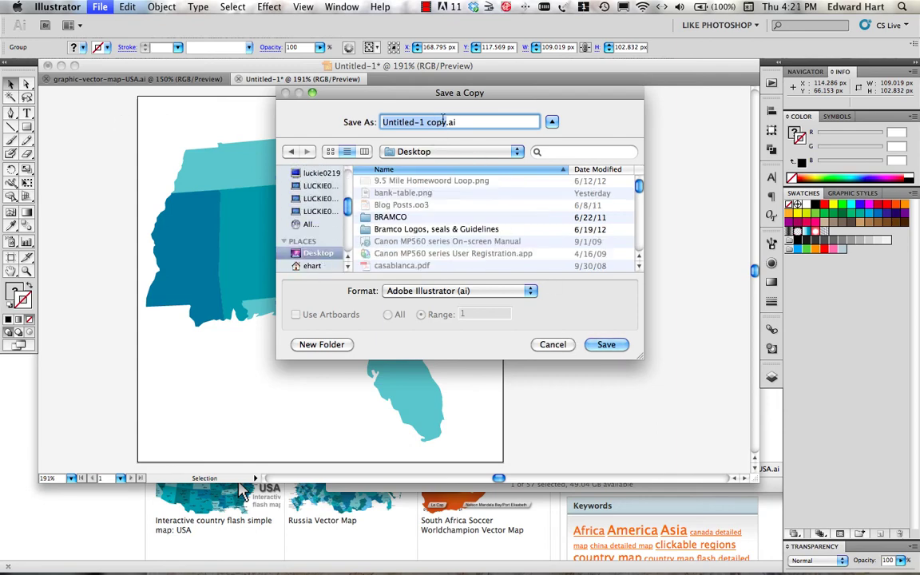
pyautogui.write('interacti')
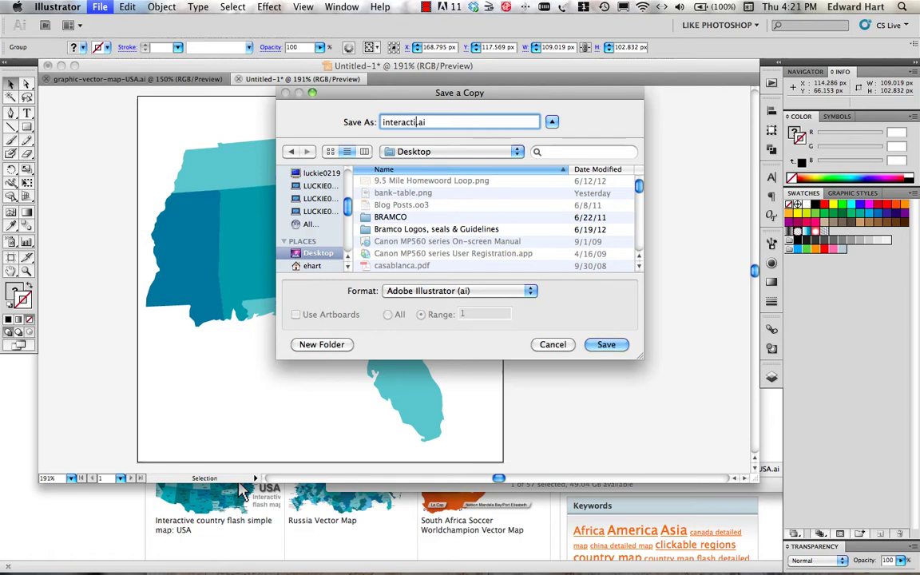
pyautogui.write('ve map')
pyautogui.press('Return')
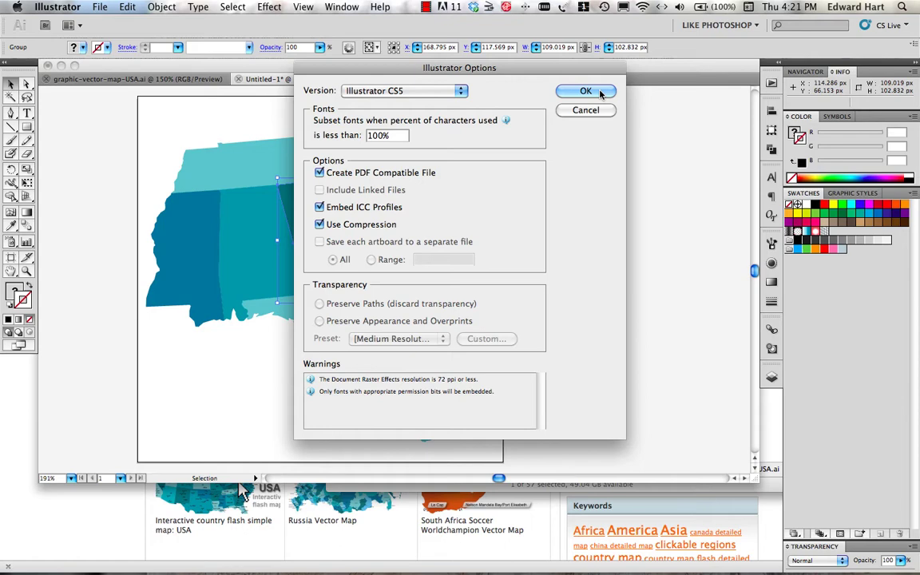
pyautogui.click(595, 92)
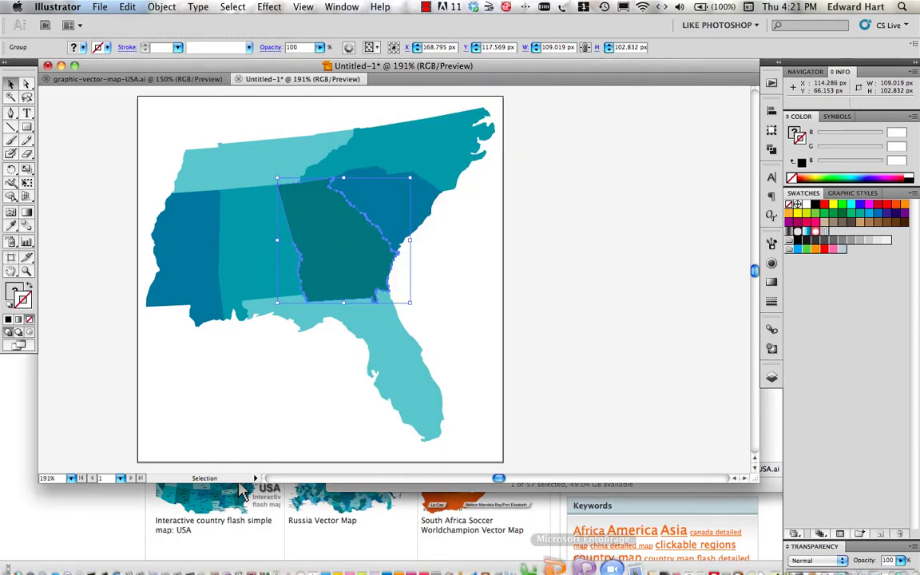
pyautogui.moveTo(594, 550)
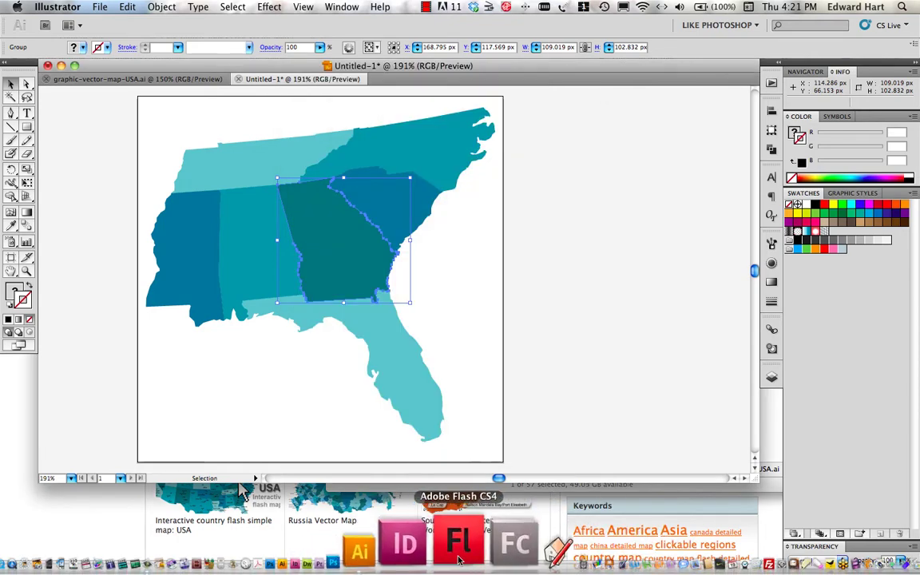
# - Switch to Flash Catalyst and create a new project, interactive map, with a 300 × 300 artboard
pyautogui.click(471, 551)
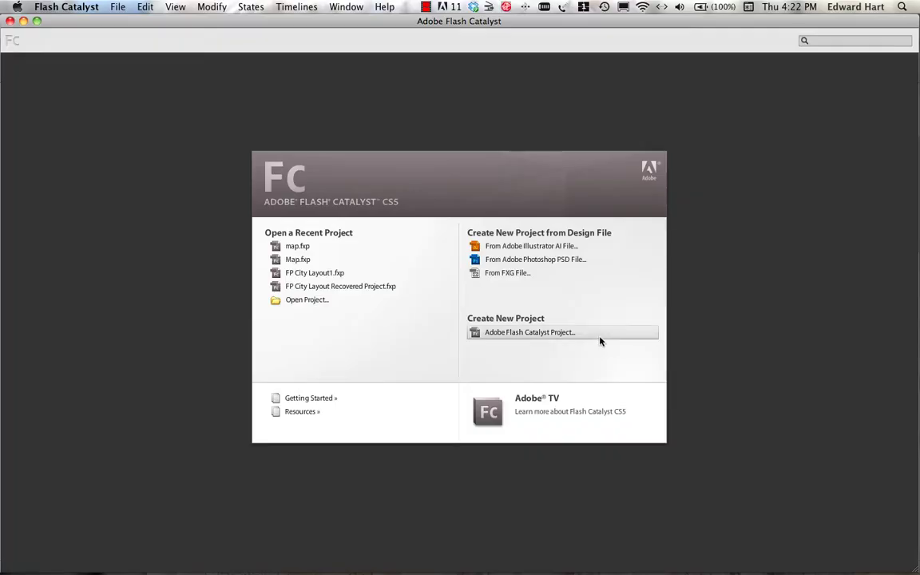
pyautogui.click(117, 8)
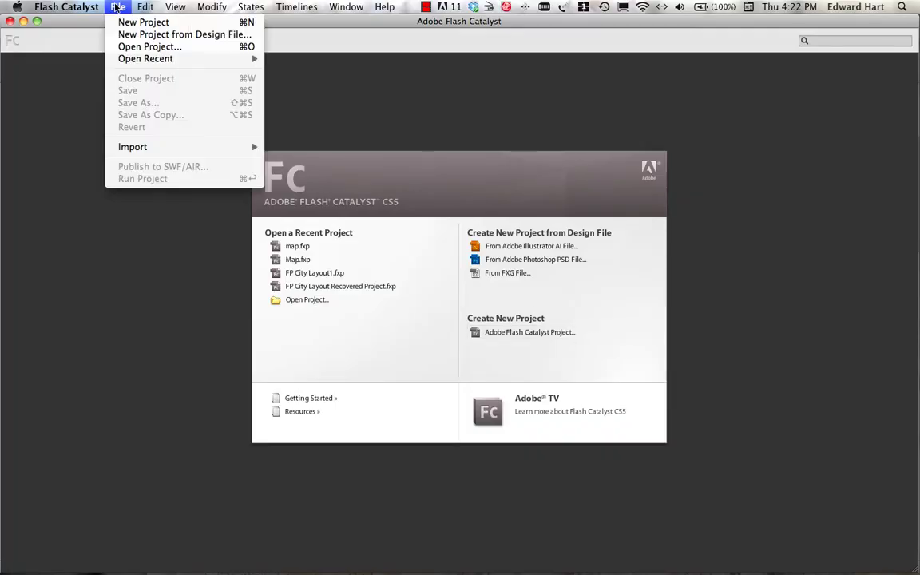
pyautogui.click(126, 22)
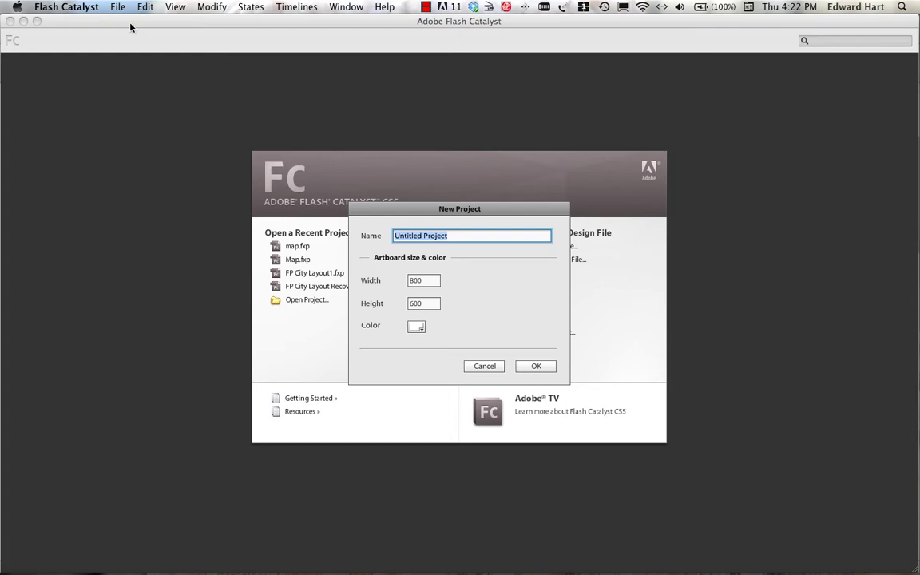
pyautogui.write('Interactive map')
pyautogui.press('Tab')
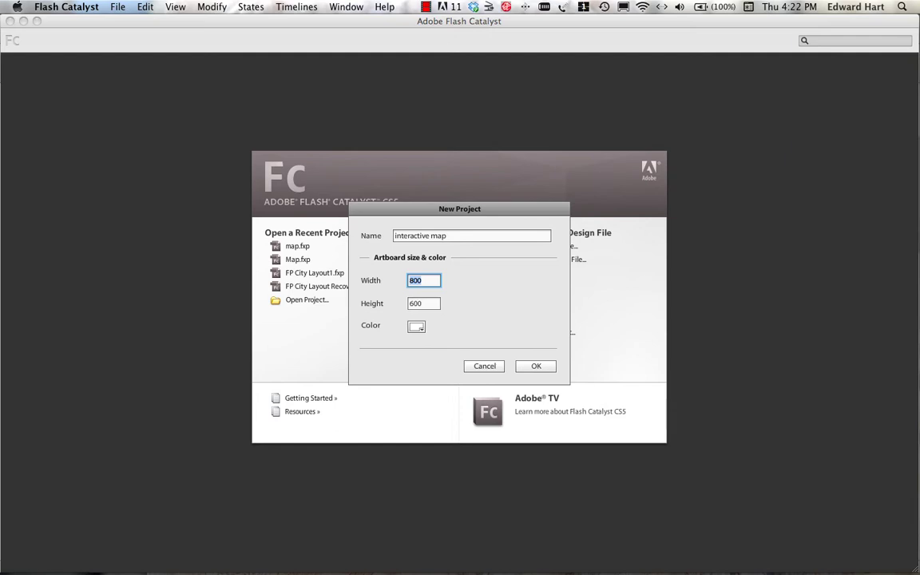
pyautogui.write('300')
pyautogui.press('Tab')
pyautogui.write('300')
pyautogui.press('Tab')
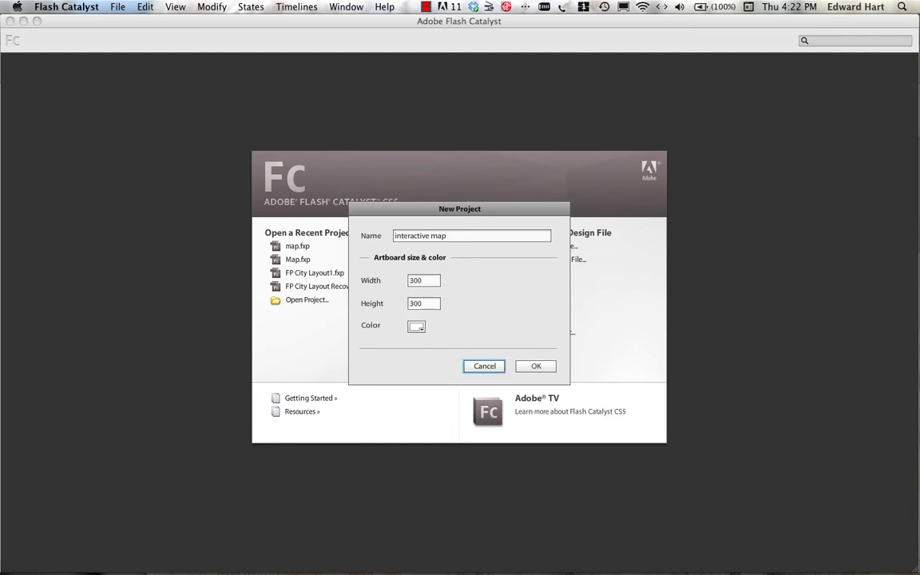
pyautogui.click(535, 365)
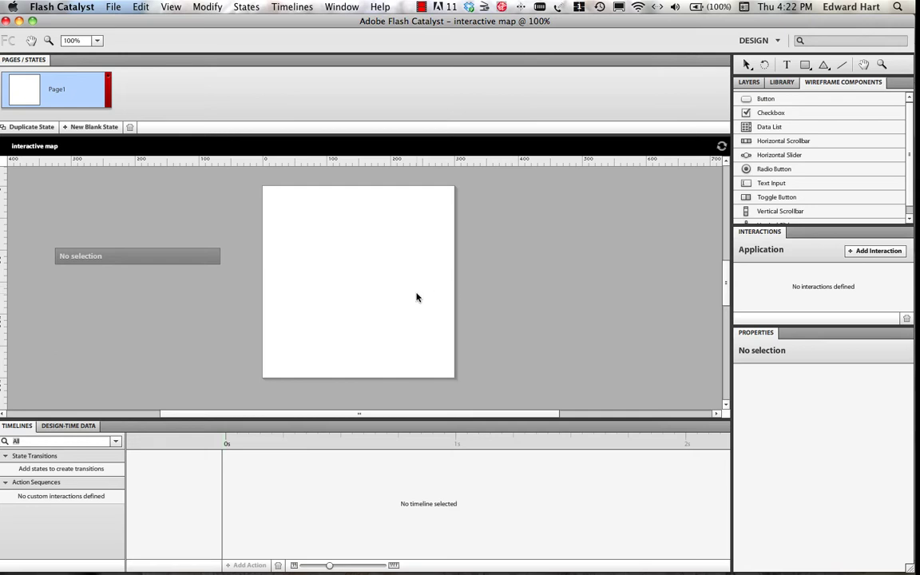
# - Zoom in, then search for and open interactive map.ai as an Adobe Illustrator import
pyautogui.press('super+equal')
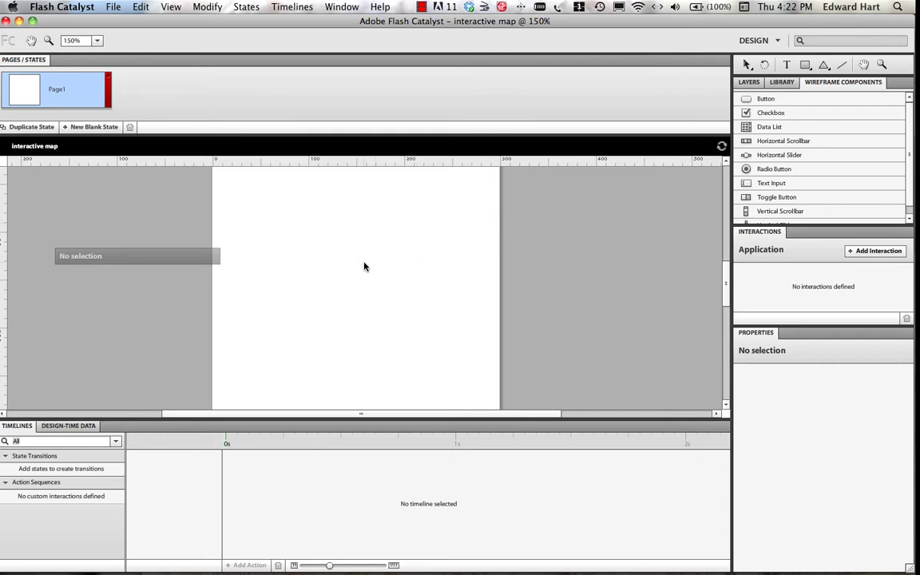
pyautogui.click(110, 8)
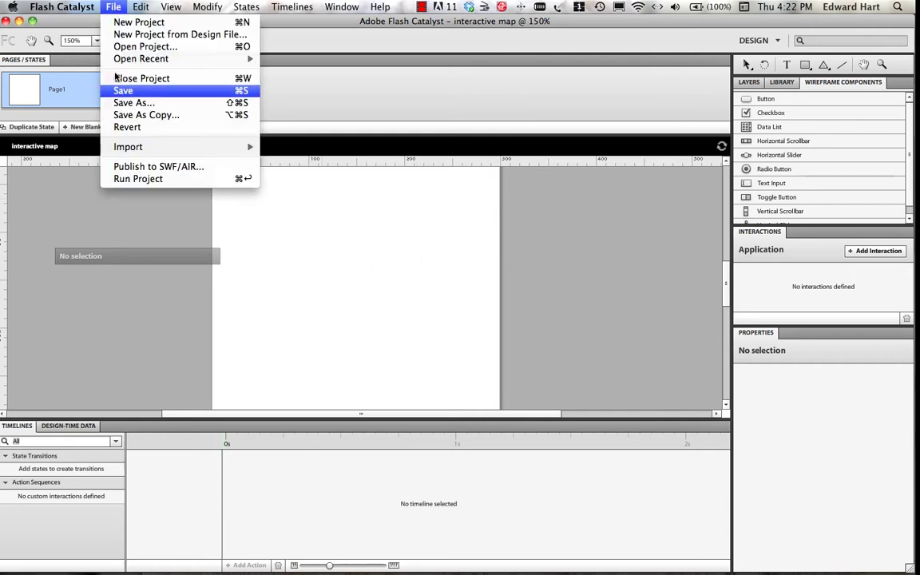
pyautogui.moveTo(128, 148)
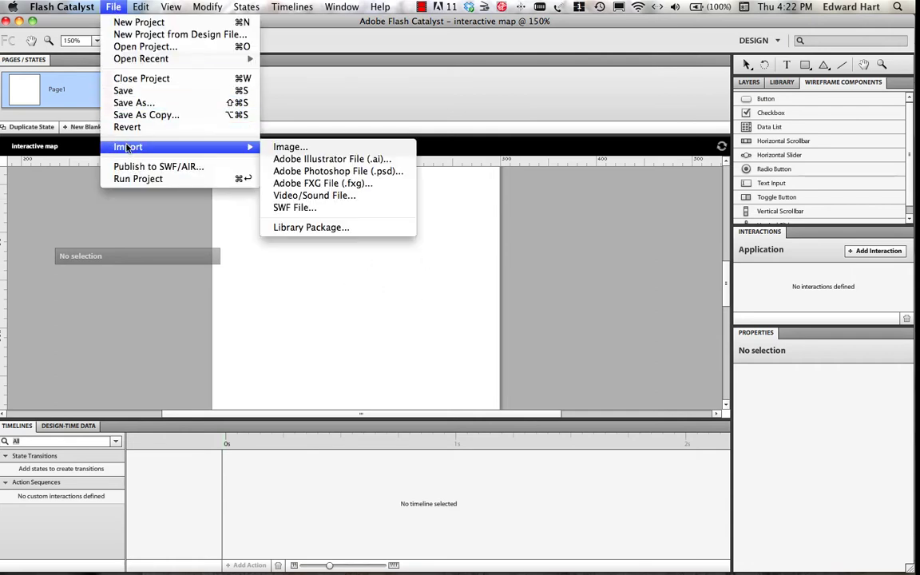
pyautogui.click(310, 161)
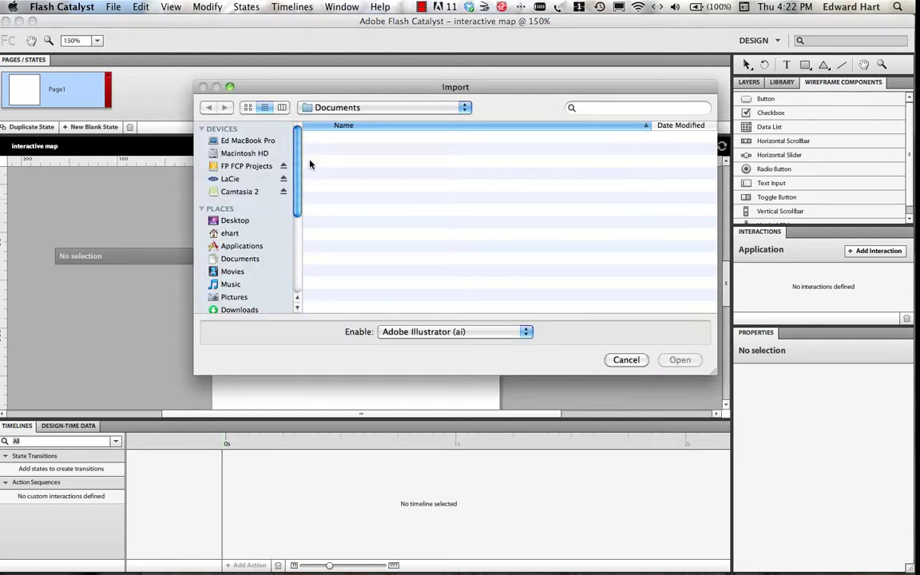
pyautogui.scroll(-3, 255, 228)
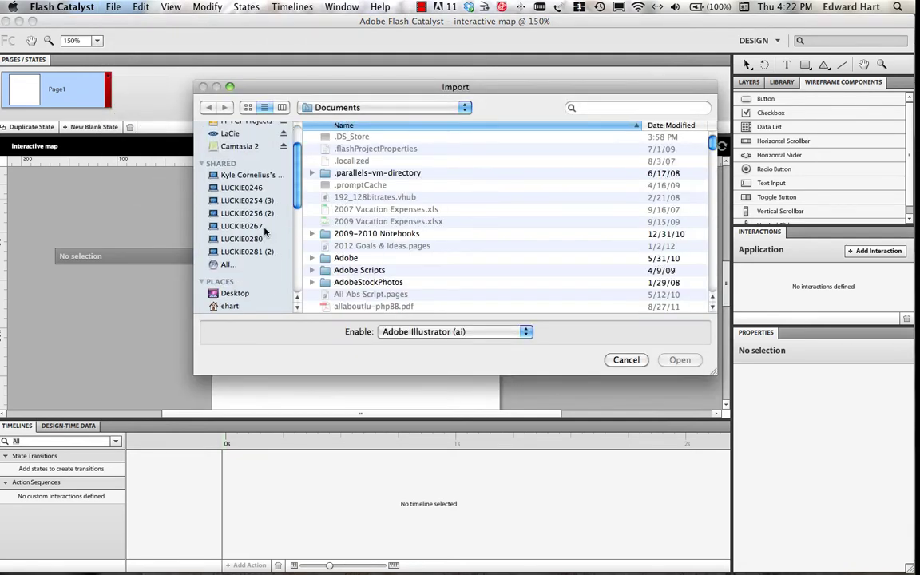
pyautogui.click(615, 108)
pyautogui.write('interactive ')
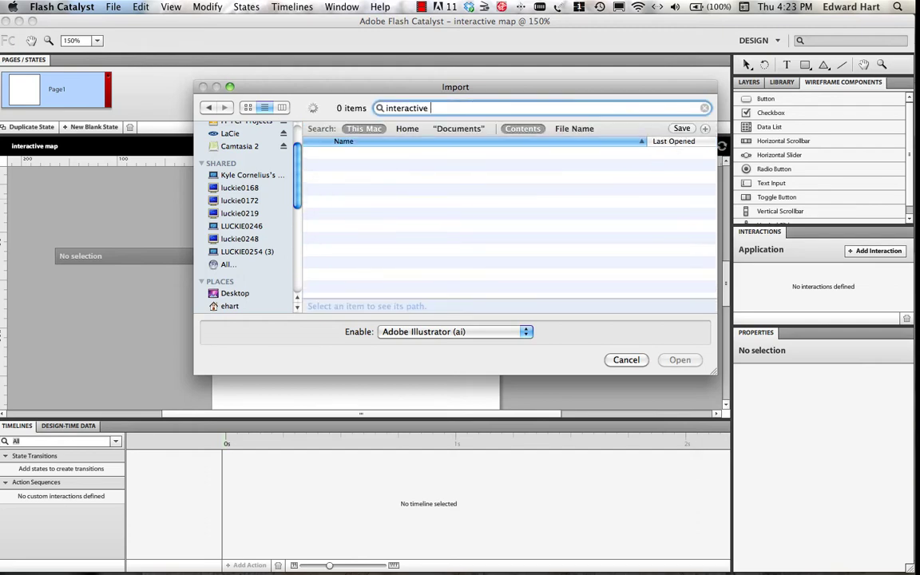
pyautogui.write('map')
pyautogui.click(370, 158)
pyautogui.click(680, 360)
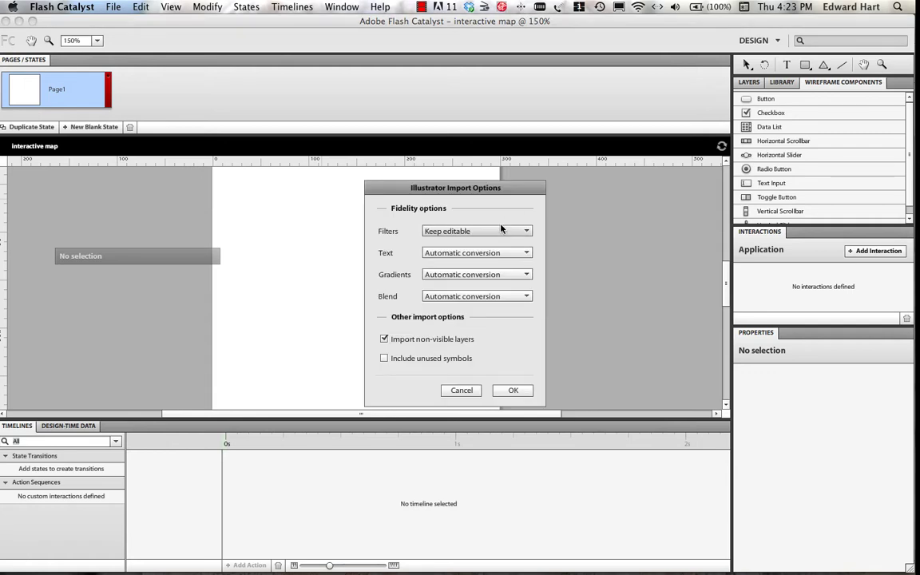
# - Import the southeastern map artwork onto the page and nudge it into position
pyautogui.click(514, 390)
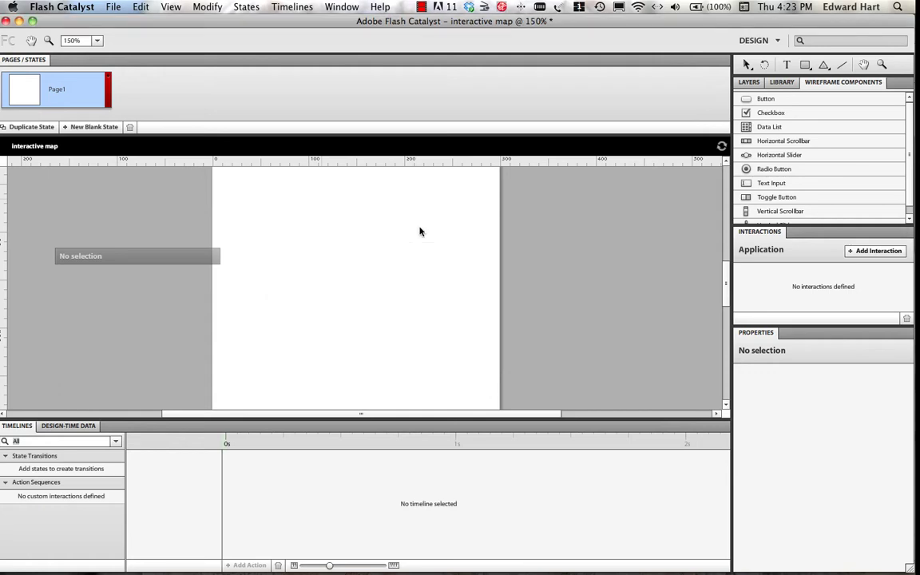
pyautogui.hotkey('shift', 'Down')
pyautogui.hotkey('shift', 'Down')
pyautogui.hotkey('shift', 'Down')
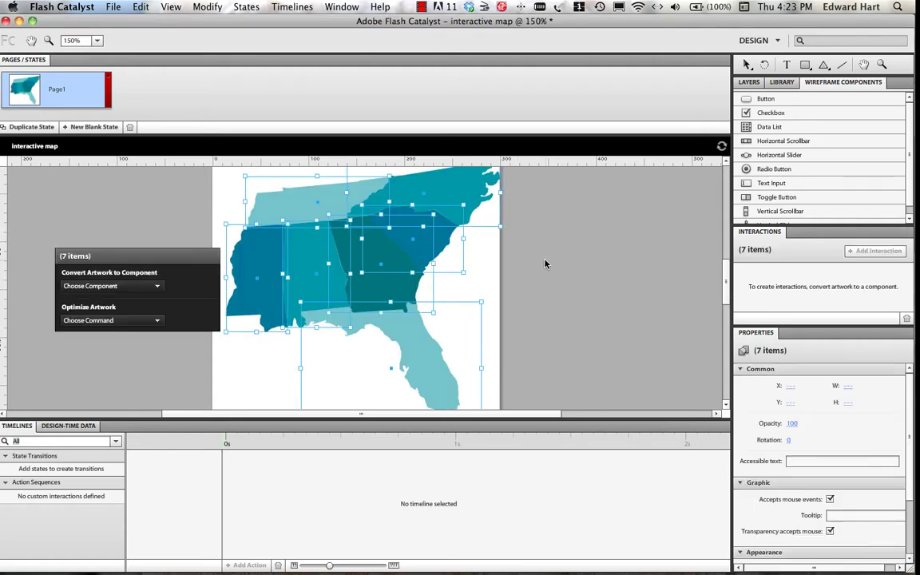
pyautogui.hotkey('shift', 'Up')
pyautogui.hotkey('shift', 'Up')
pyautogui.hotkey('shift', 'Up')
pyautogui.hotkey('shift', 'Up')
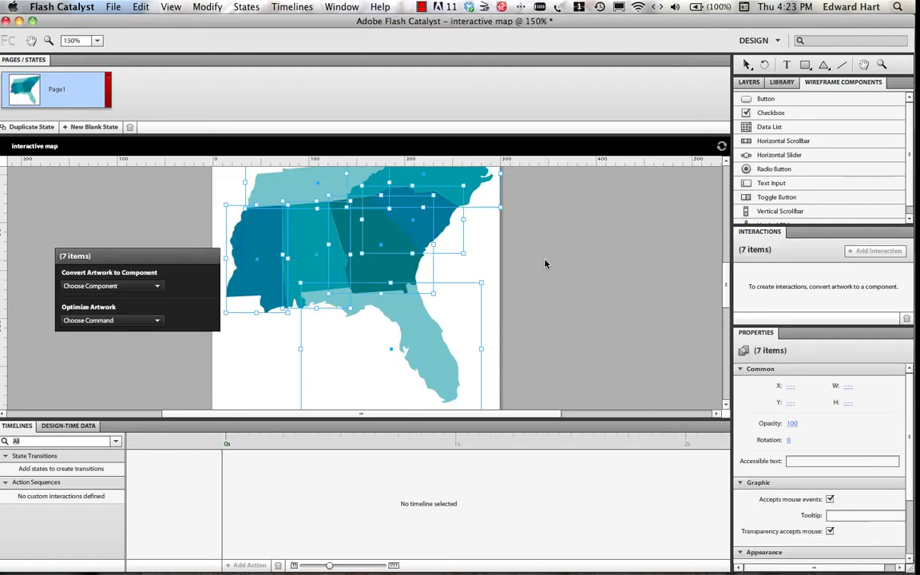
# - Show the seven region groups in Layer 1 and lower the Timelines divider to enlarge the canvas
pyautogui.click(750, 83)
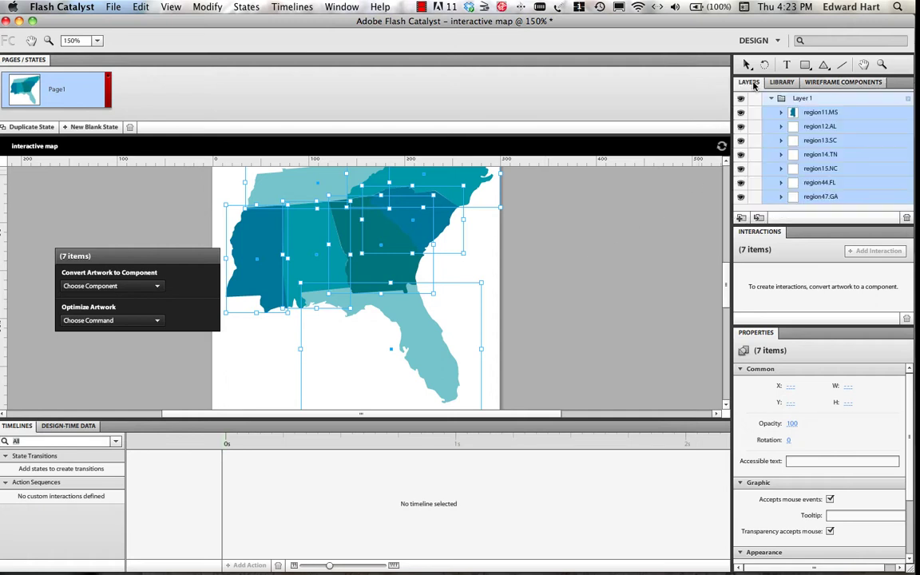
pyautogui.click(782, 112)
pyautogui.click(781, 112)
pyautogui.click(515, 239)
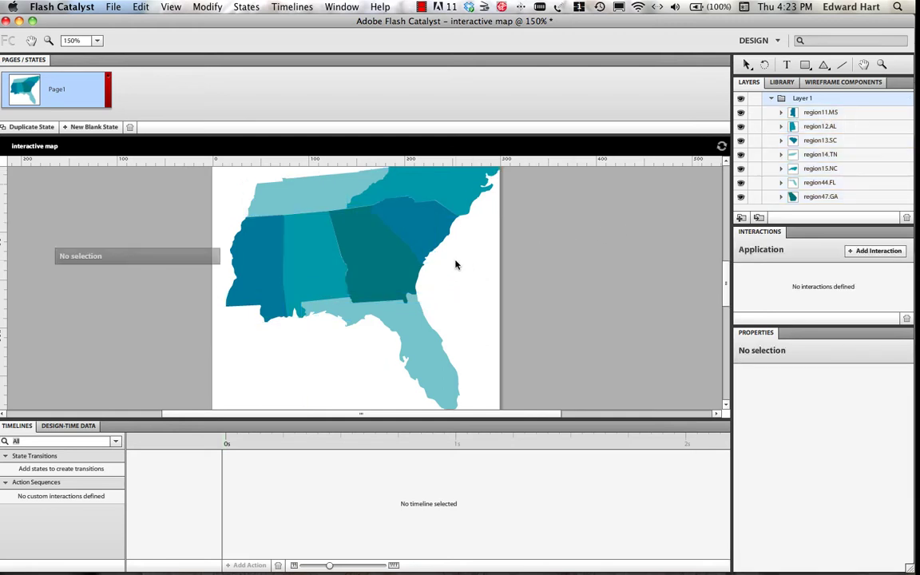
pyautogui.scroll(2, 456, 265)
pyautogui.click(456, 216)
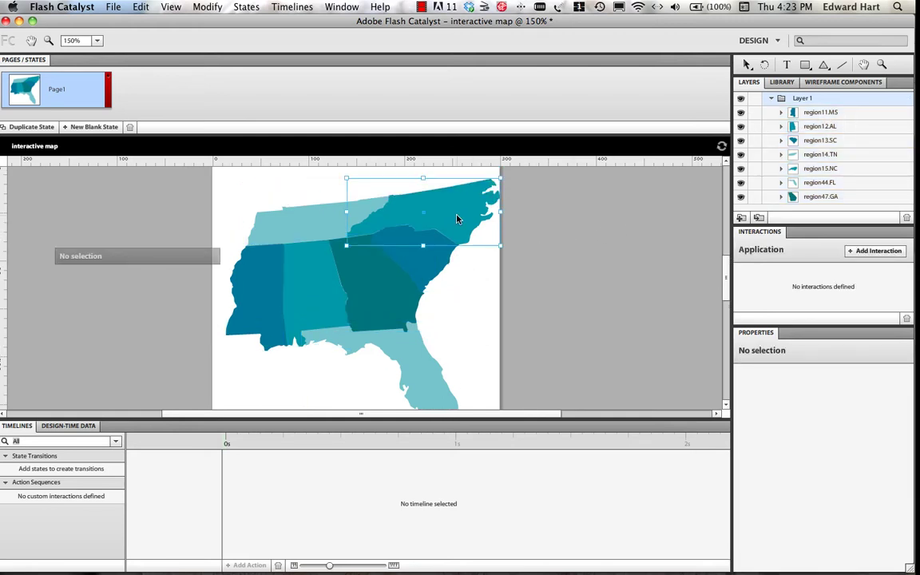
pyautogui.click(297, 227)
pyautogui.scroll(-2, 463, 266)
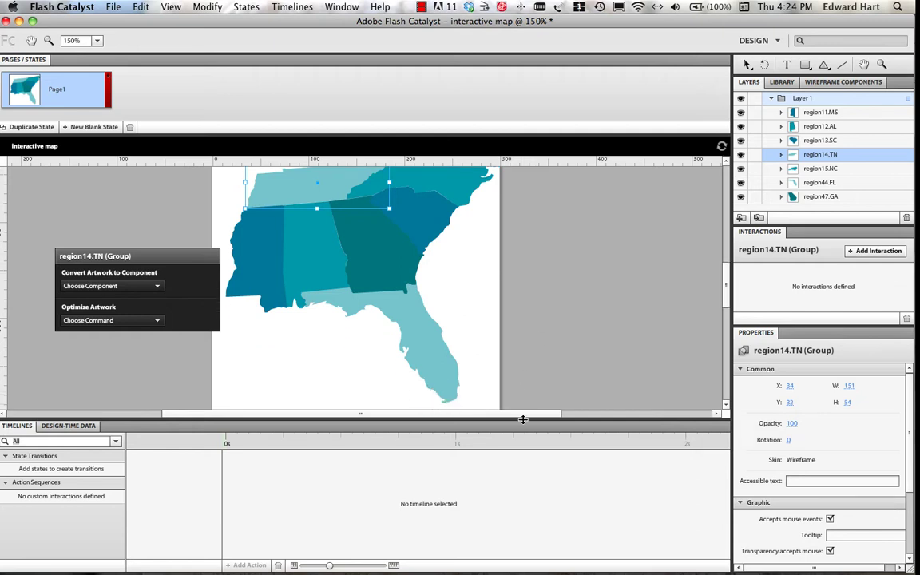
pyautogui.moveTo(522, 417); pyautogui.dragTo(523, 459)
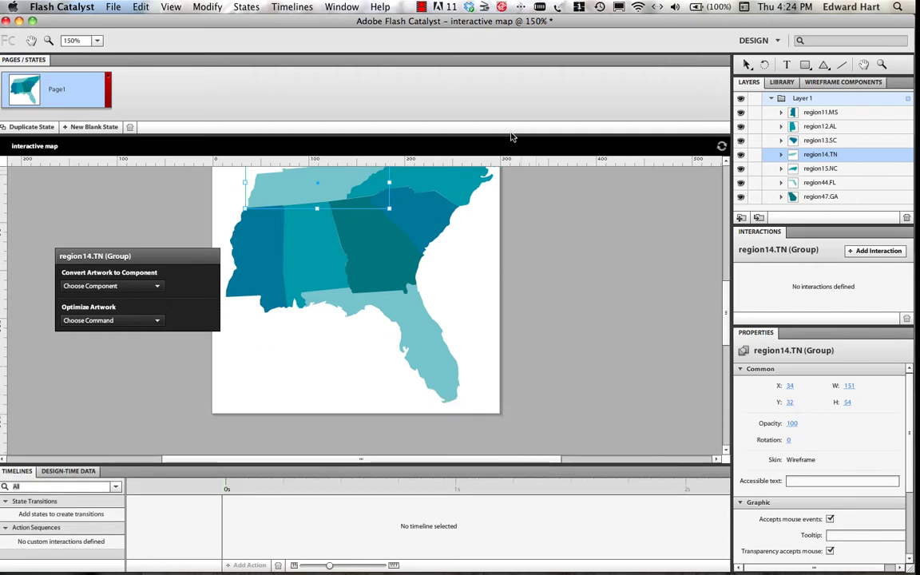
pyautogui.scroll(3, 490, 255)
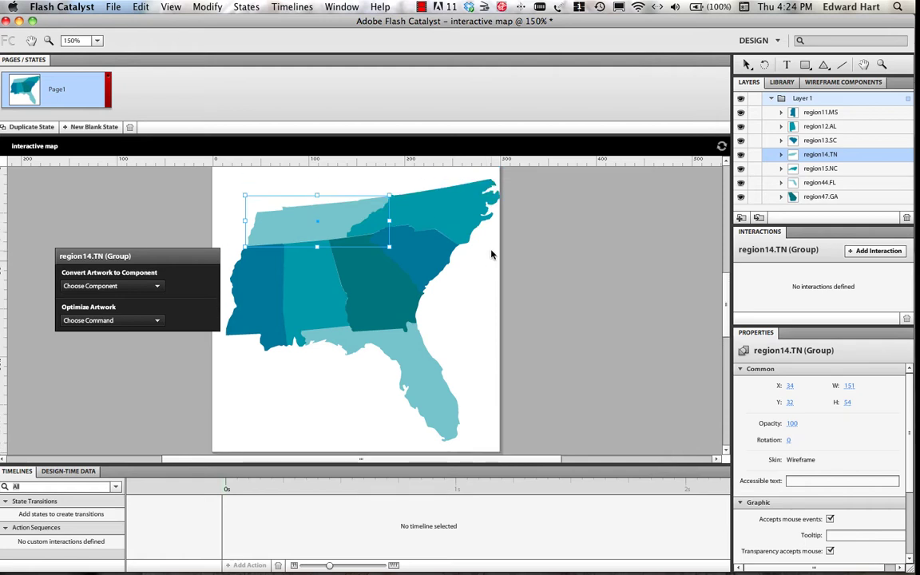
# - Convert Tennessee's region14.TN artwork into button region14_TNButton and open its Over state
pyautogui.click(431, 239)
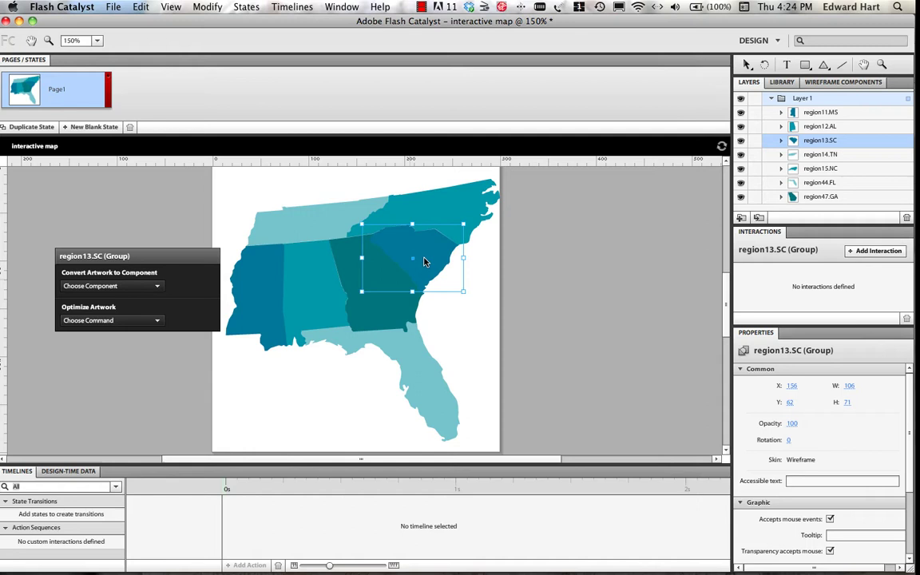
pyautogui.click(390, 312)
pyautogui.click(307, 294)
pyautogui.click(265, 297)
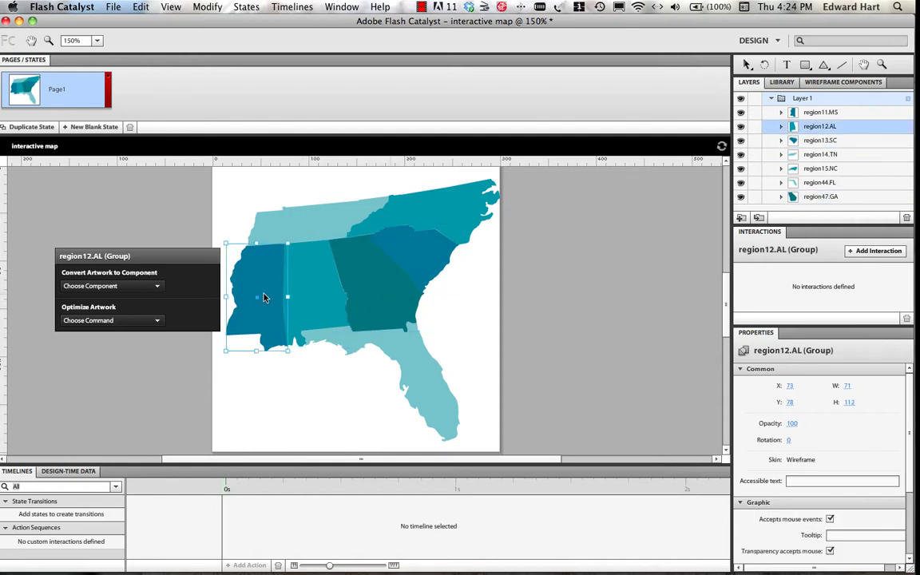
pyautogui.click(273, 269)
pyautogui.click(293, 227)
pyautogui.rightClick(293, 228)
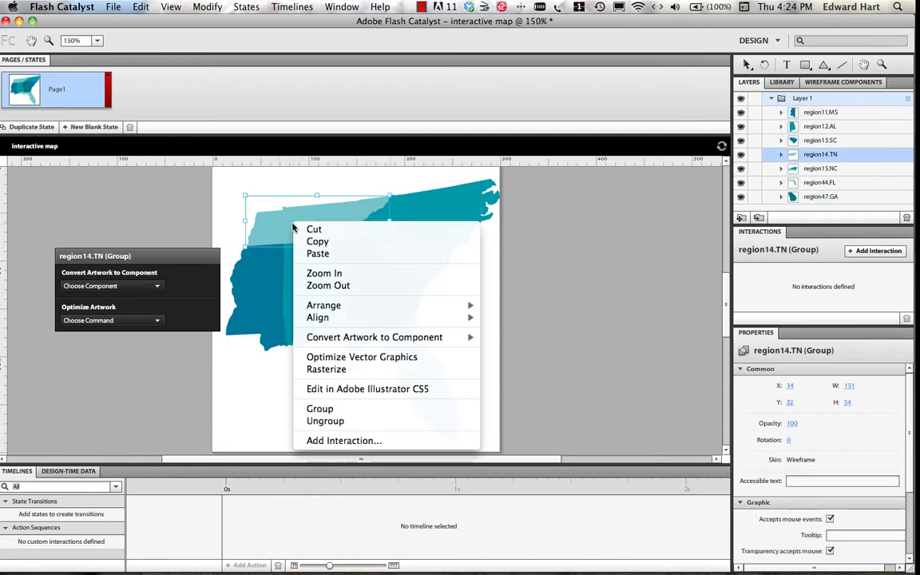
pyautogui.moveTo(348, 341)
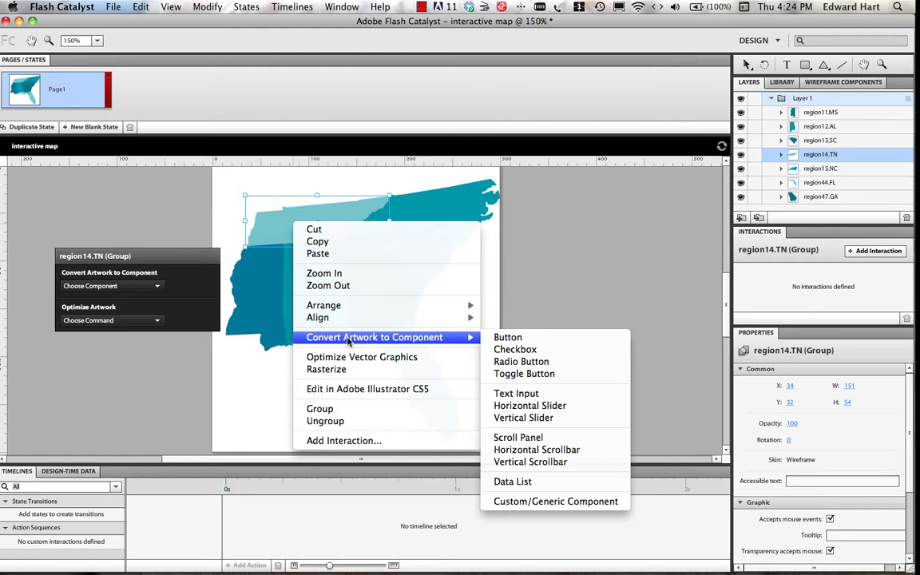
pyautogui.press('Escape')
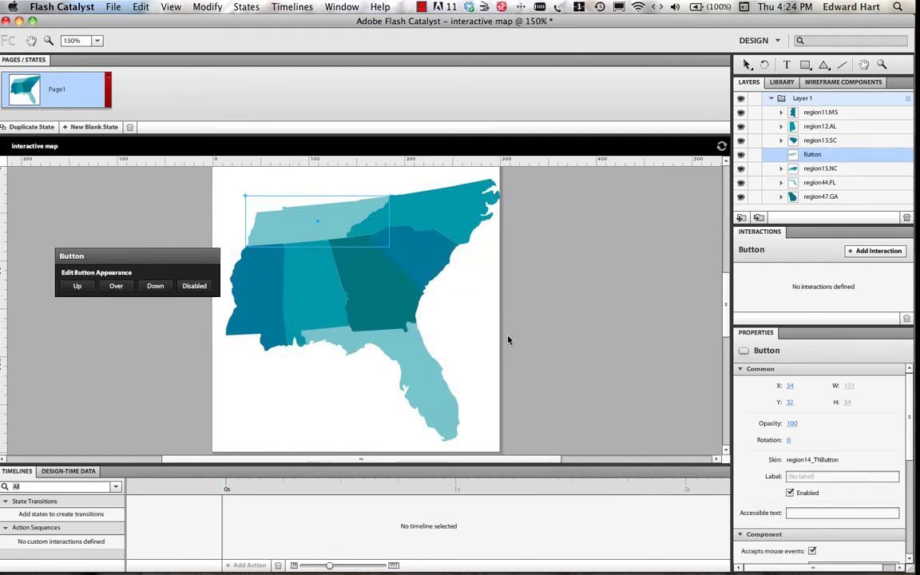
pyautogui.click(115, 288)
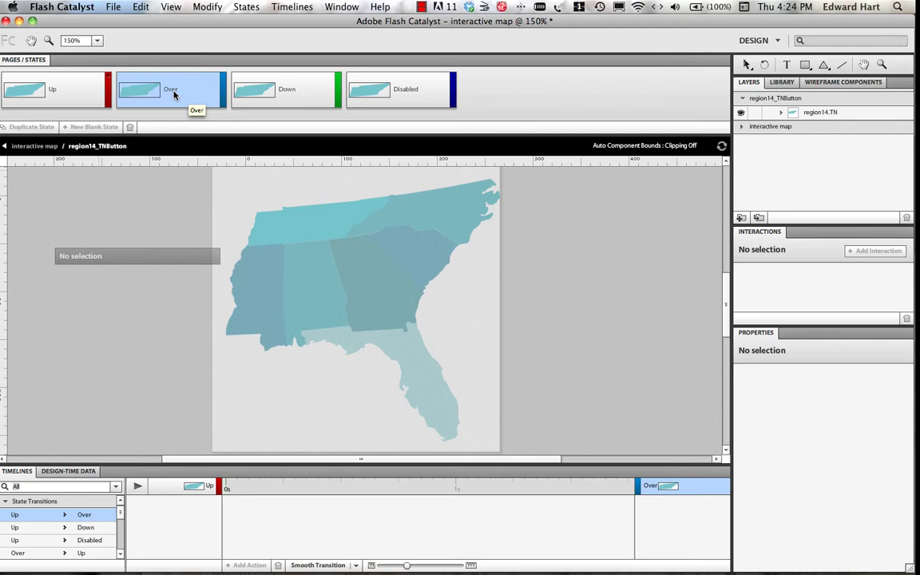
# - Send the Tennessee shape in the Over state to Adobe Illustrator CS5 for editing
pyautogui.click(294, 225)
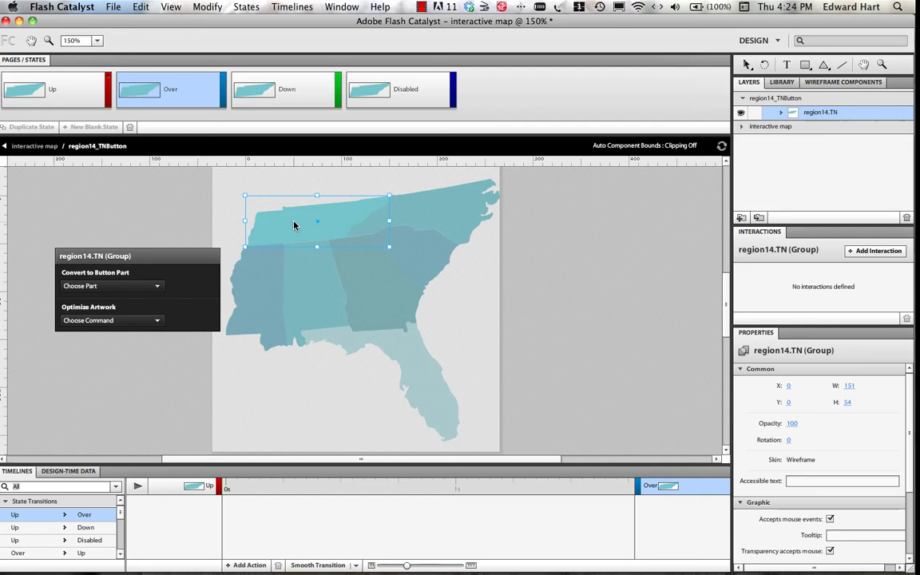
pyautogui.rightClick(296, 221)
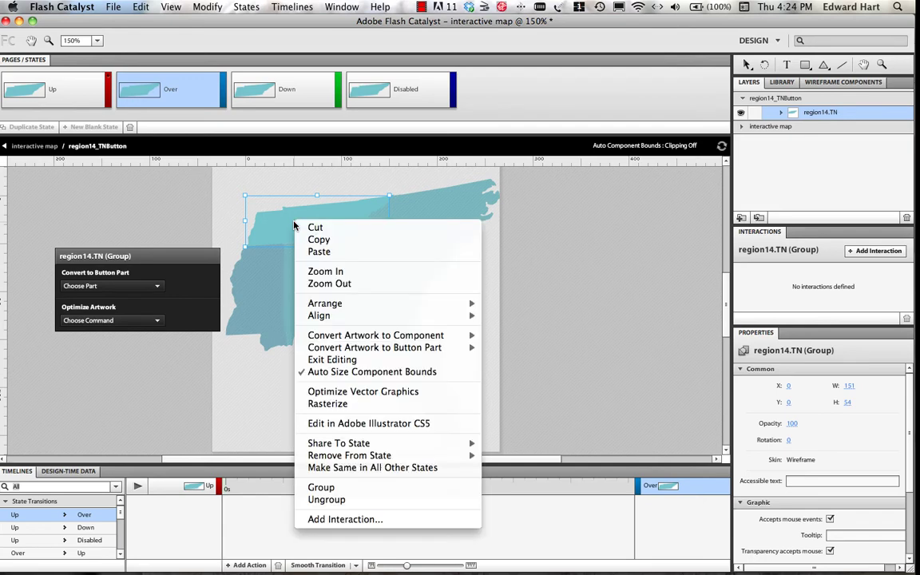
pyautogui.click(382, 423)
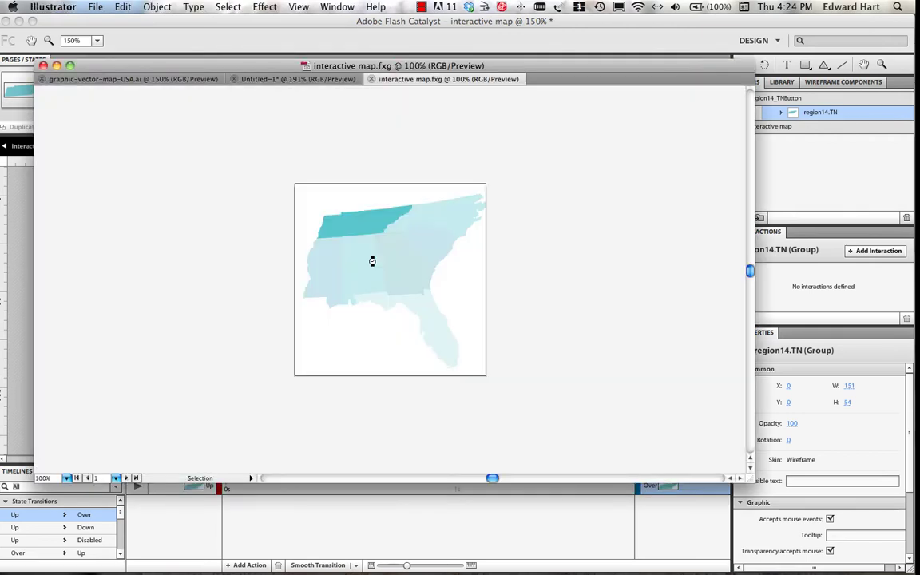
# - Give the Tennessee shape a 75% opacity drop shadow, offset 7 px, blur 5 px
pyautogui.click(372, 225)
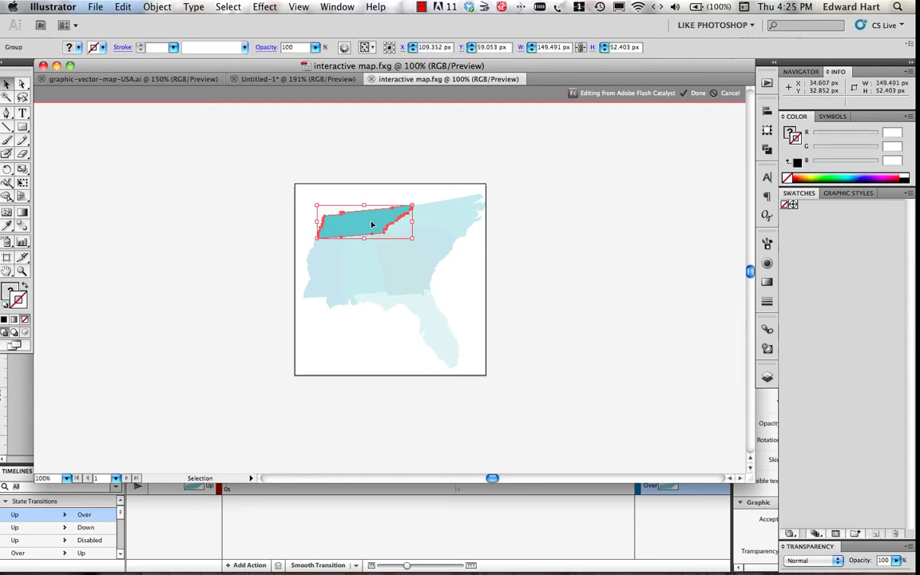
pyautogui.click(265, 6)
pyautogui.moveTo(268, 179)
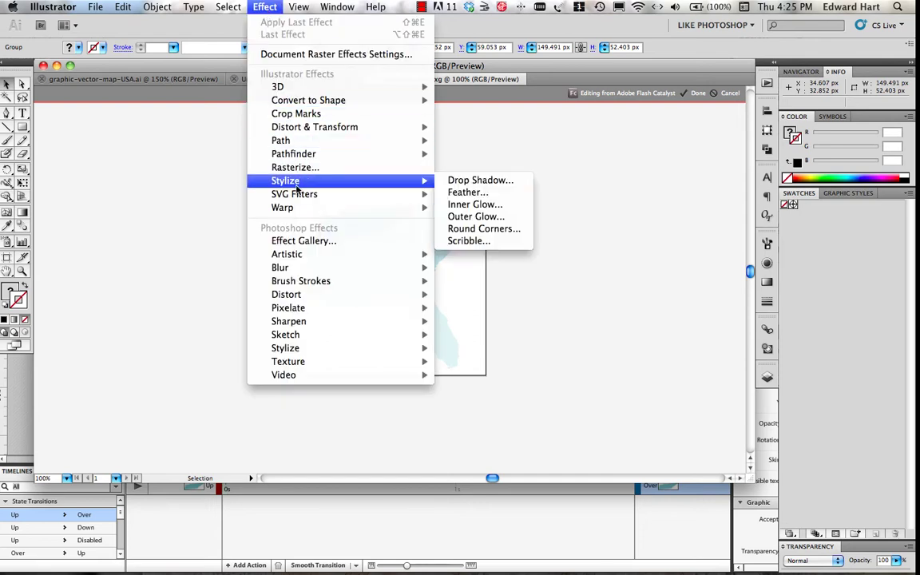
pyautogui.click(452, 182)
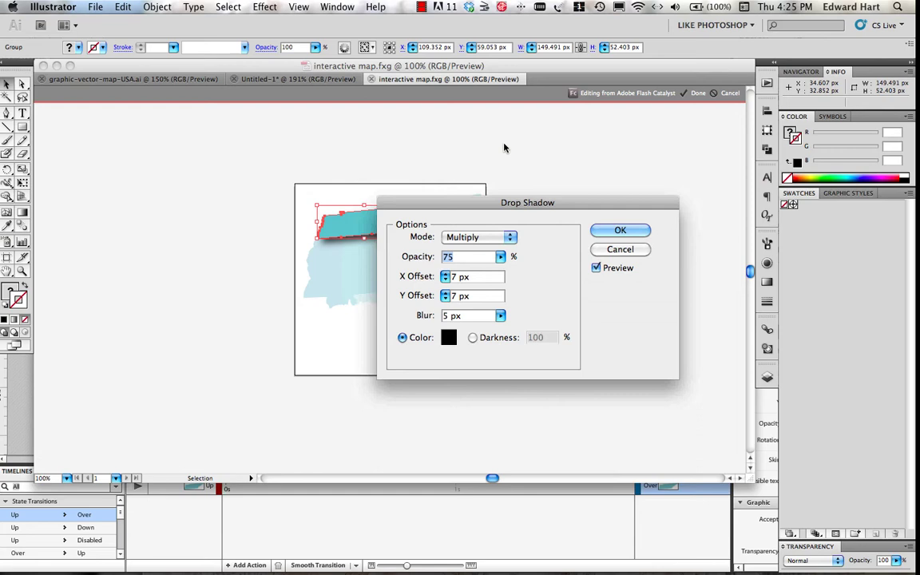
pyautogui.moveTo(559, 201); pyautogui.dragTo(604, 290)
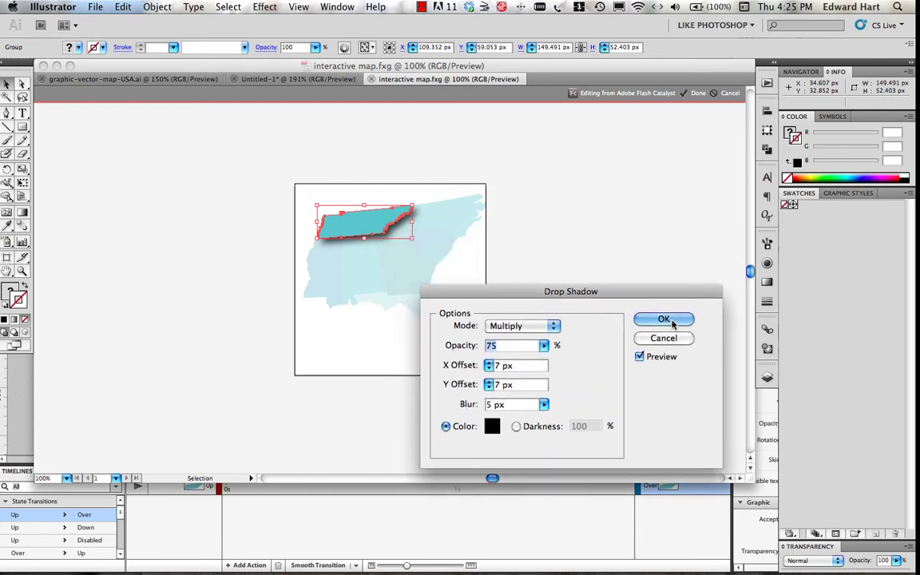
pyautogui.click(663, 319)
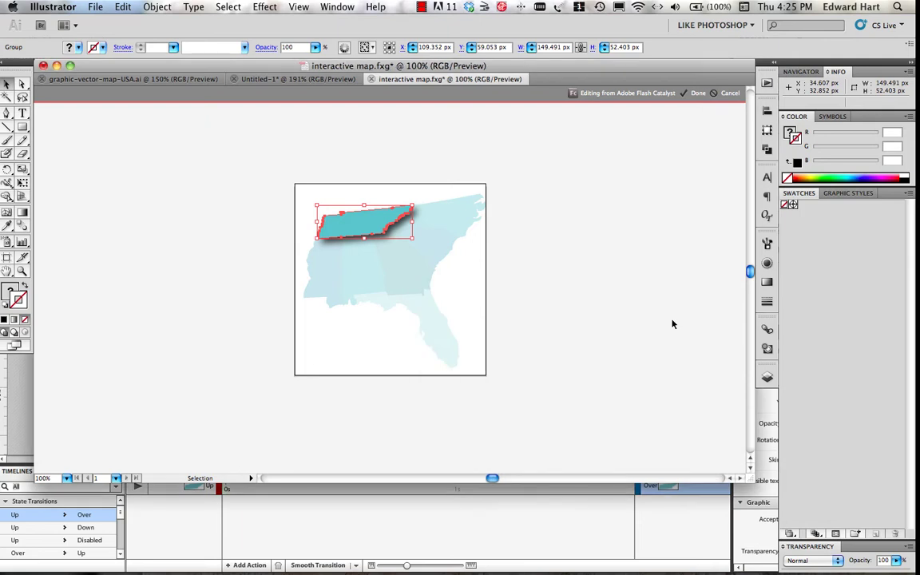
# - Save the edited FXG artwork and return it to Flash Catalyst
pyautogui.click(371, 81)
pyautogui.click(517, 191)
pyautogui.press('super+s')
pyautogui.click(569, 117)
pyautogui.press('super+w')
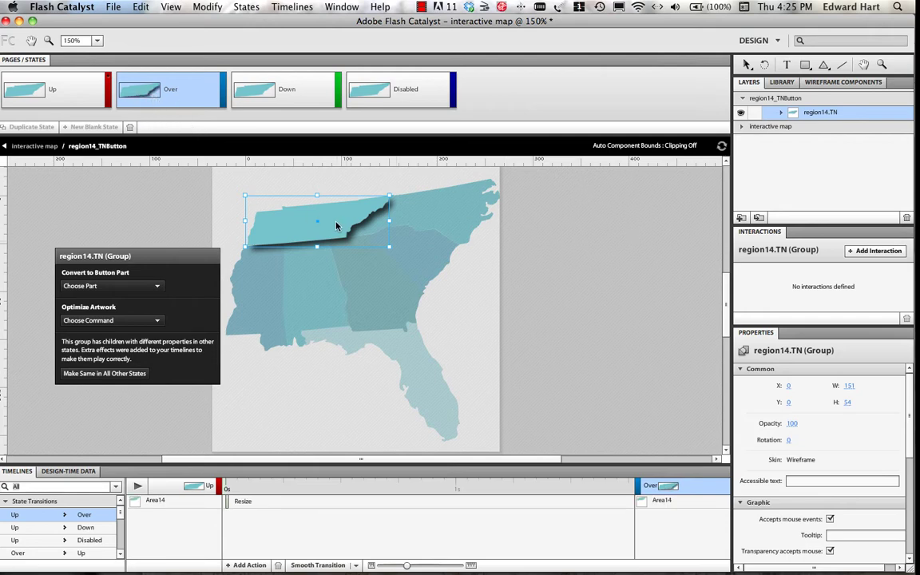
# - Deselect Tennessee and exit the button back to the map's Page1
pyautogui.click(465, 289)
pyautogui.doubleClick(466, 287)
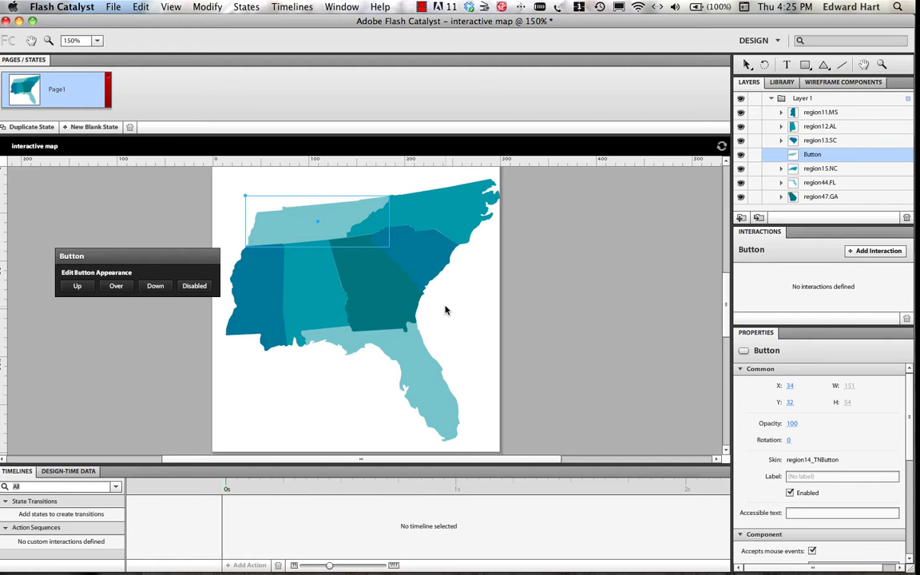
# - Convert North Carolina into button region15_NCButton and open its Over state
pyautogui.click(447, 206)
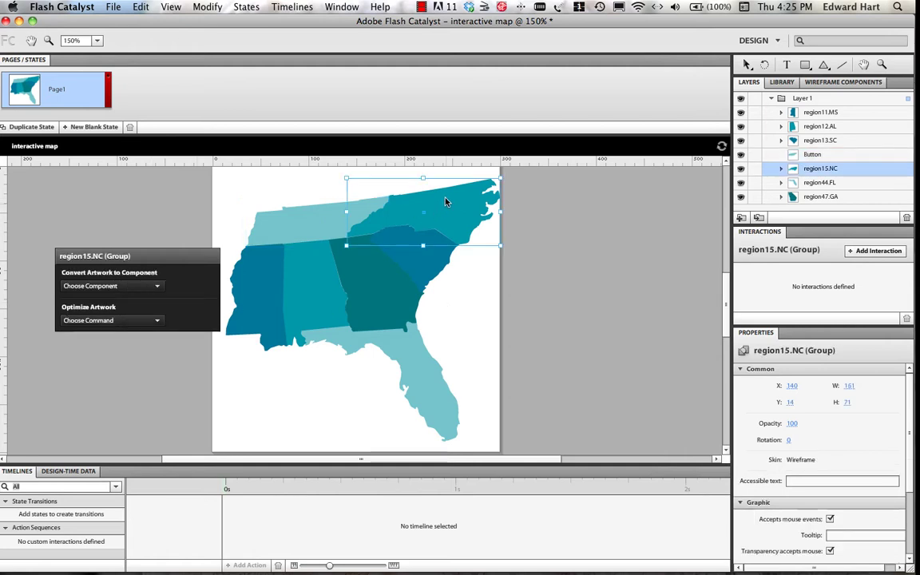
pyautogui.rightClick(448, 206)
pyautogui.moveTo(479, 317)
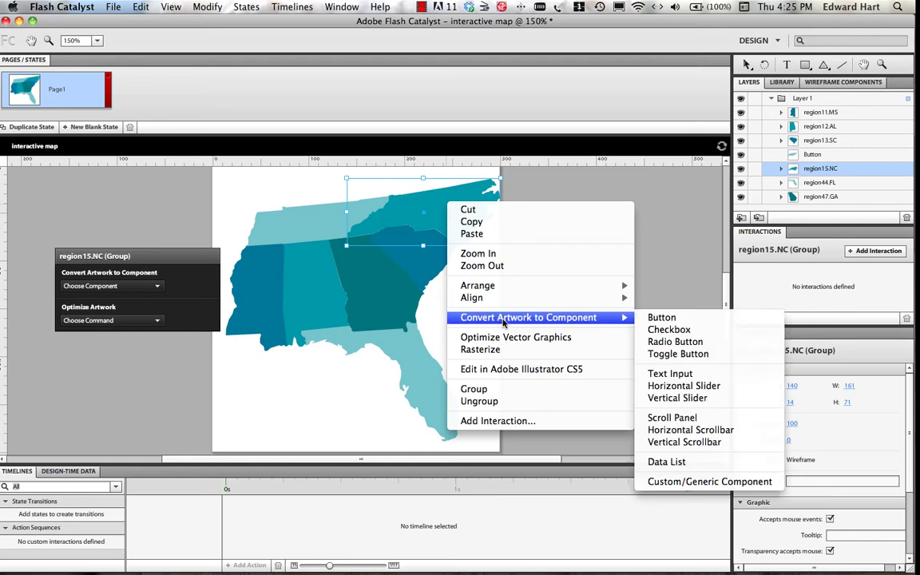
pyautogui.click(661, 317)
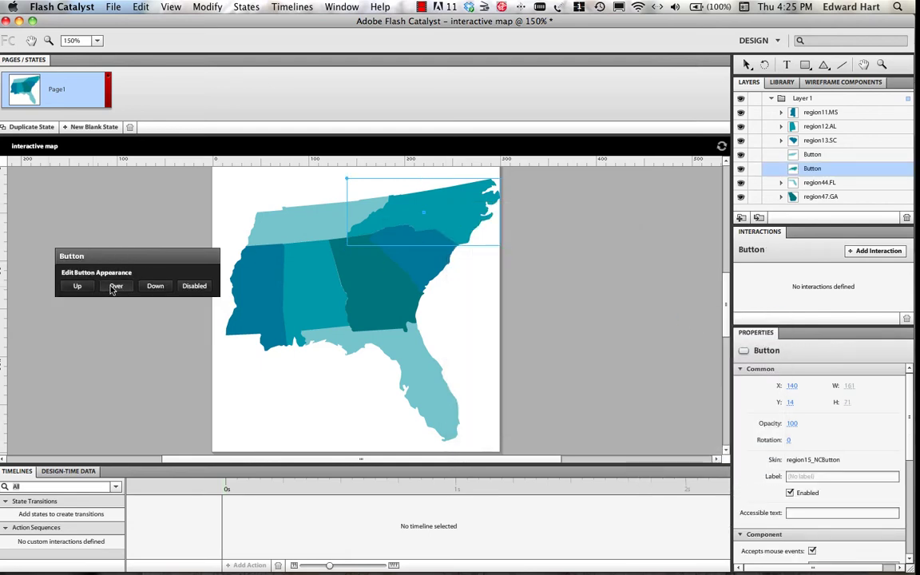
pyautogui.click(116, 286)
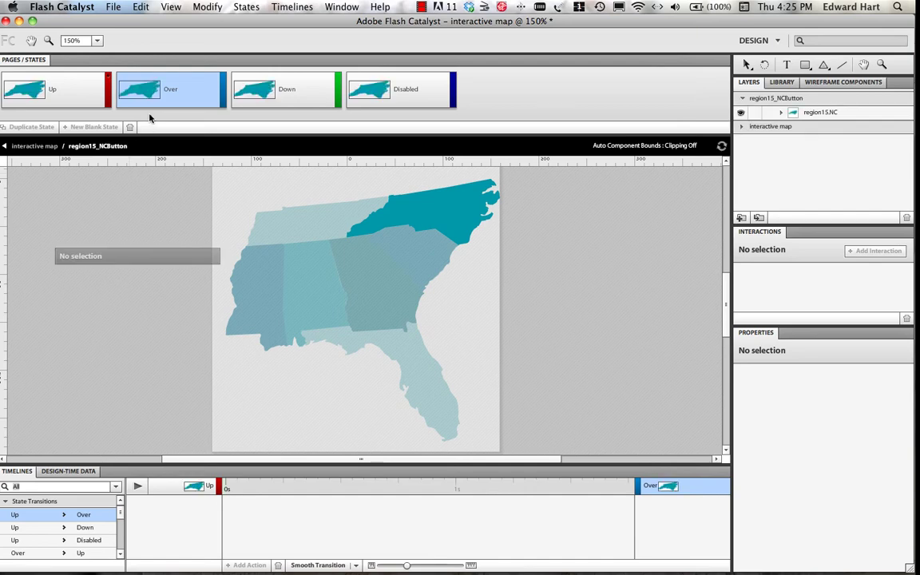
# - Add a drop shadow to the North Carolina shape in Illustrator
pyautogui.rightClick(477, 222)
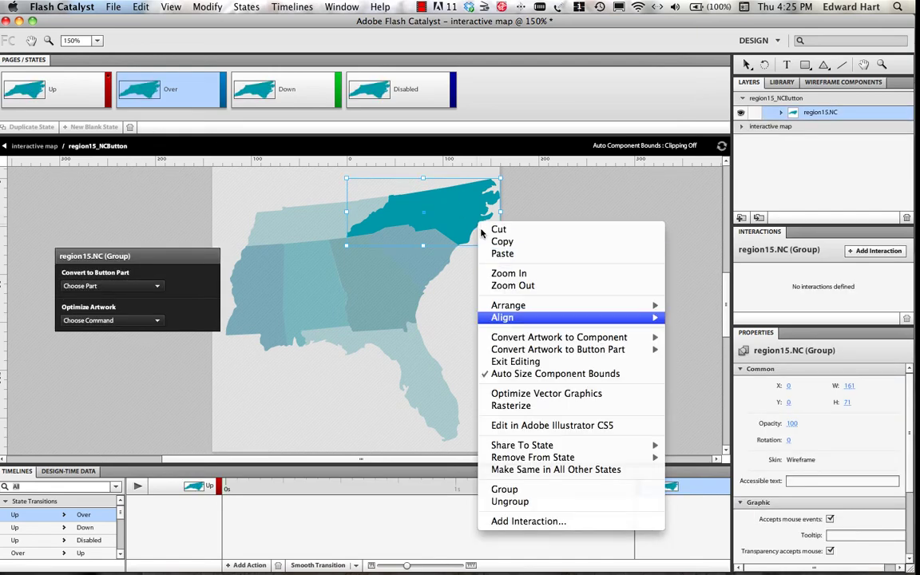
pyautogui.click(539, 425)
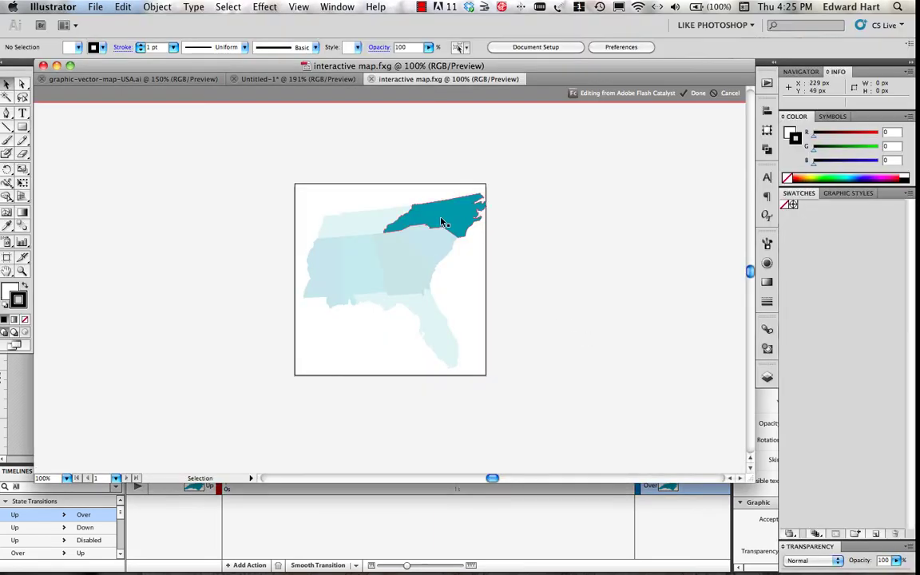
pyautogui.click(441, 217)
pyautogui.click(264, 7)
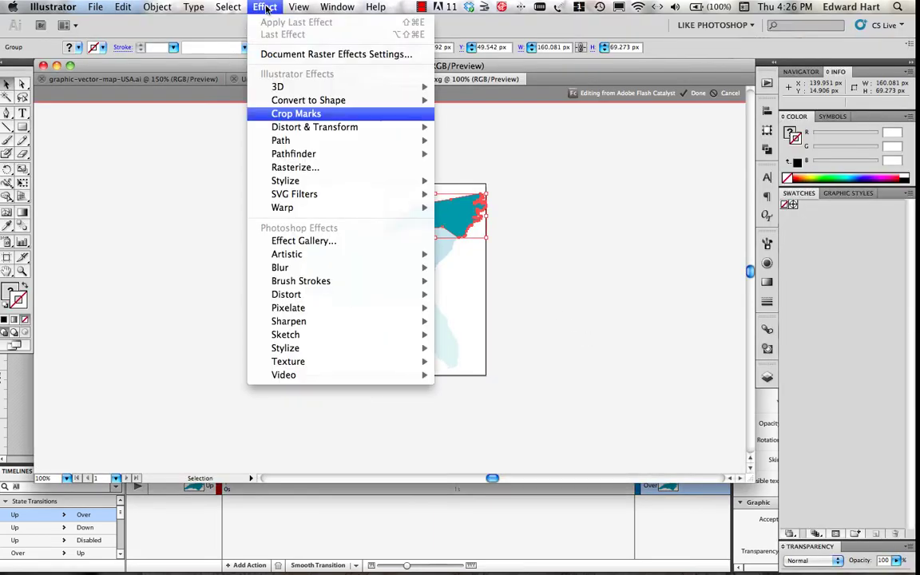
pyautogui.moveTo(293, 195)
pyautogui.click(459, 181)
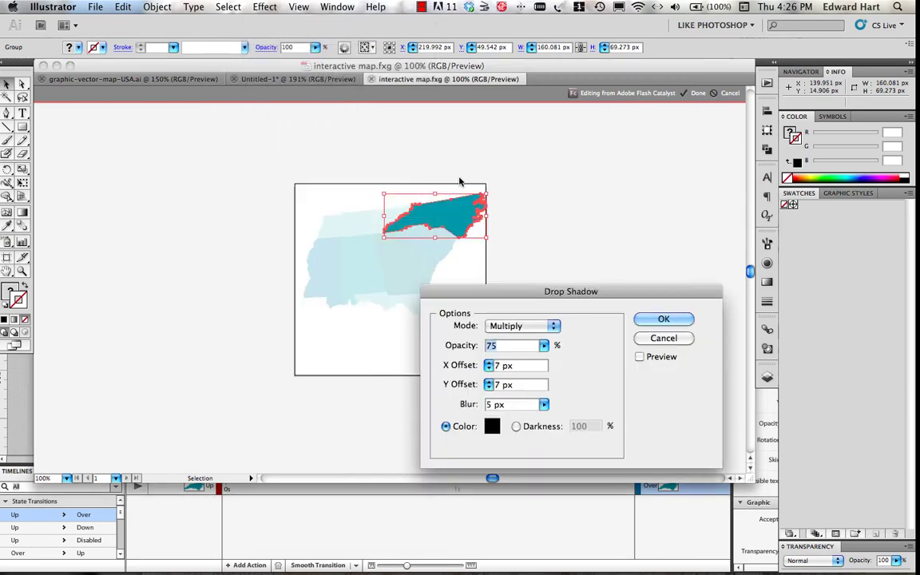
pyautogui.click(653, 320)
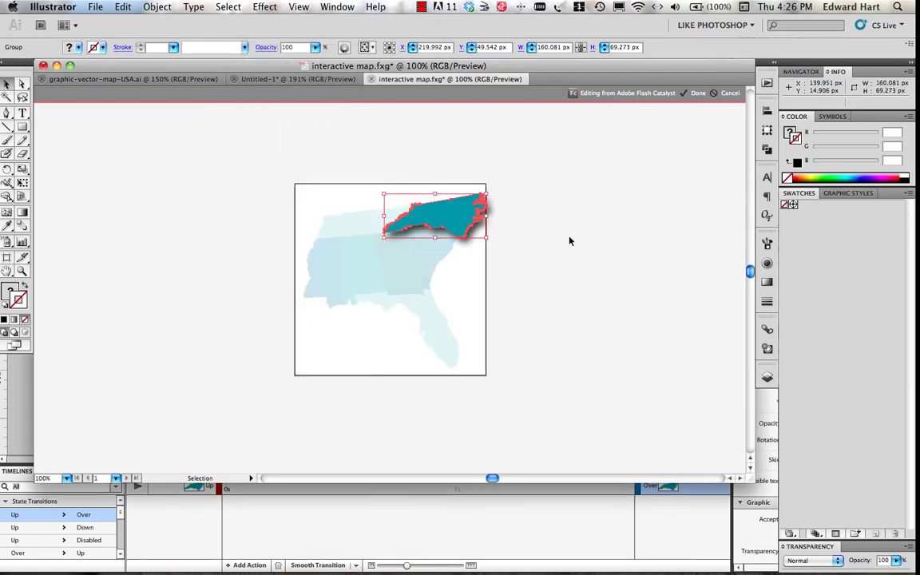
# - Save the shadowed artwork back to Flash Catalyst as FXG and deselect it
pyautogui.click(371, 79)
pyautogui.click(562, 190)
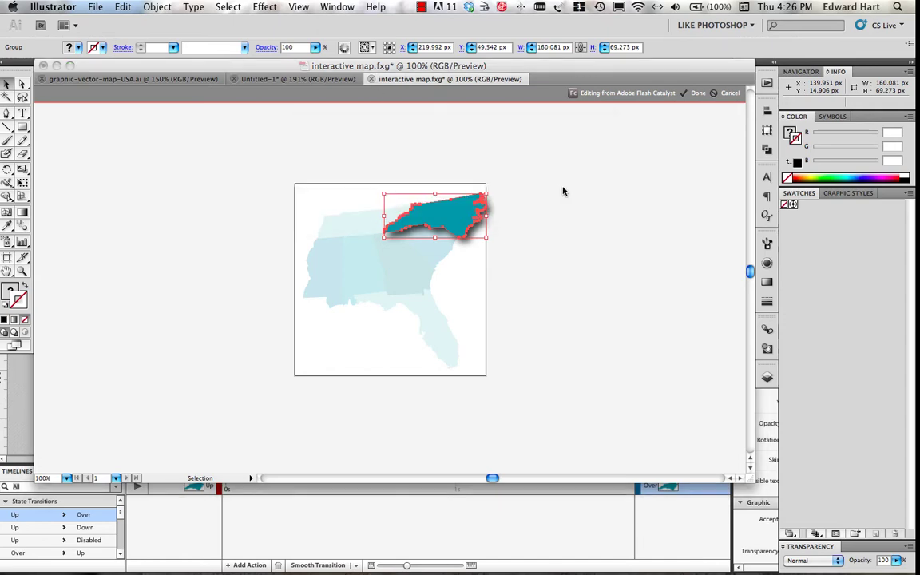
pyautogui.click(581, 113)
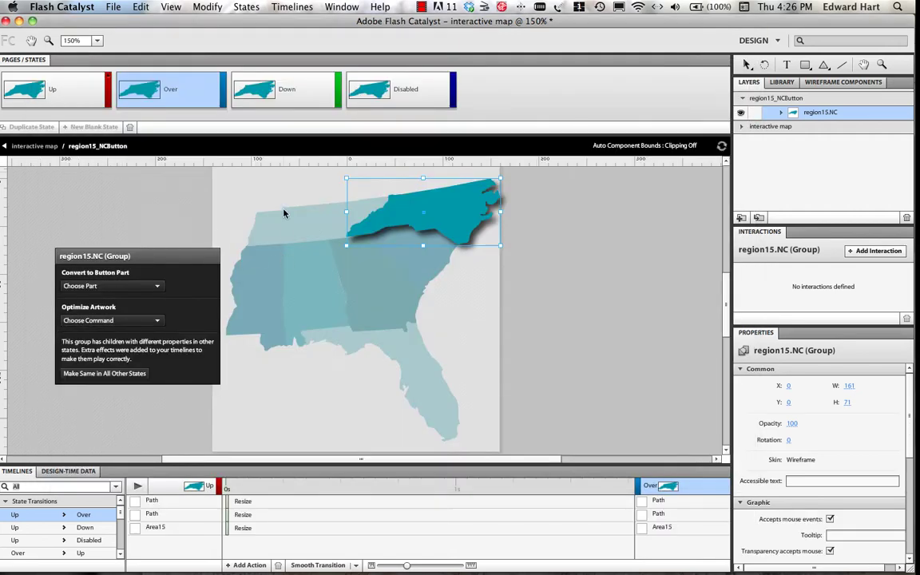
pyautogui.click(474, 331)
# - Make Mississippi a button with a drop-shadowed Over state
pyautogui.doubleClick(474, 331)
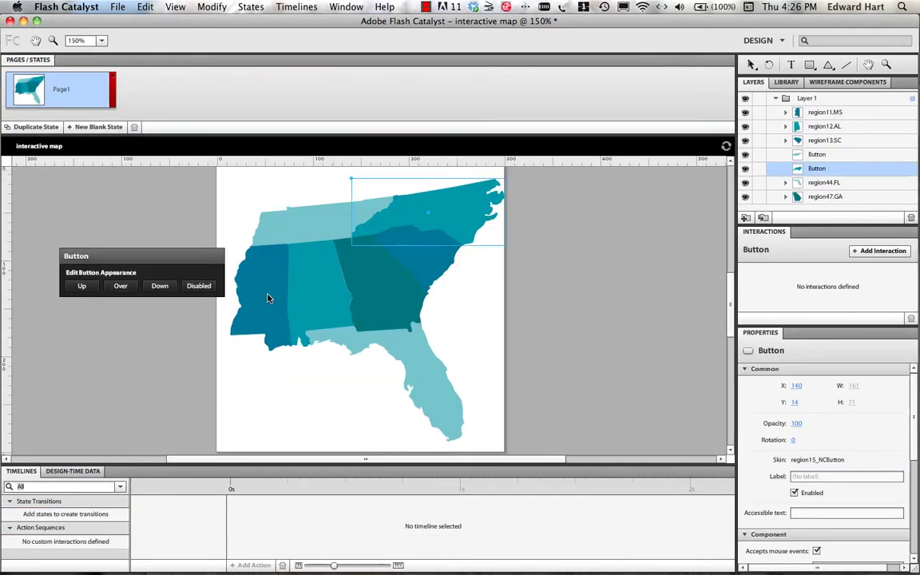
pyautogui.rightClick(269, 295)
pyautogui.moveTo(425, 409)
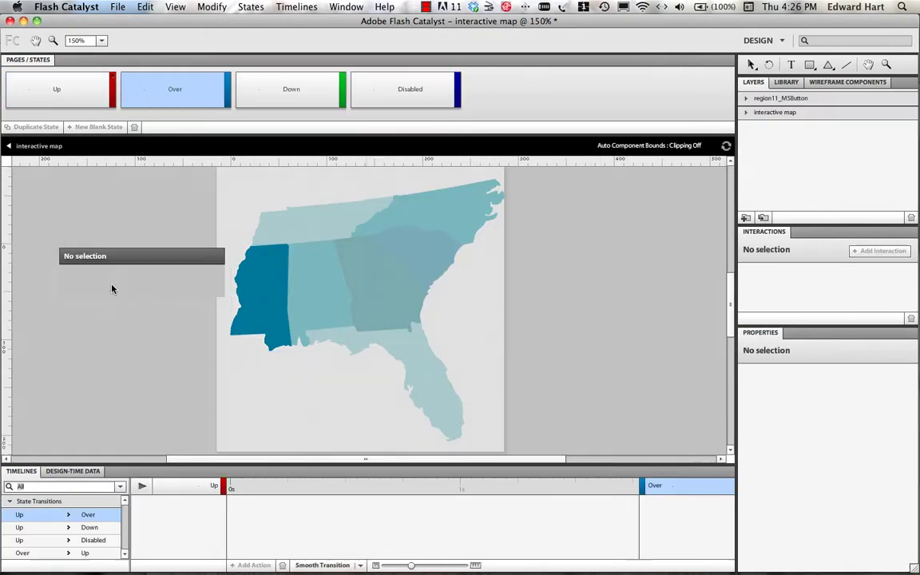
pyautogui.rightClick(270, 258)
pyautogui.click(320, 466)
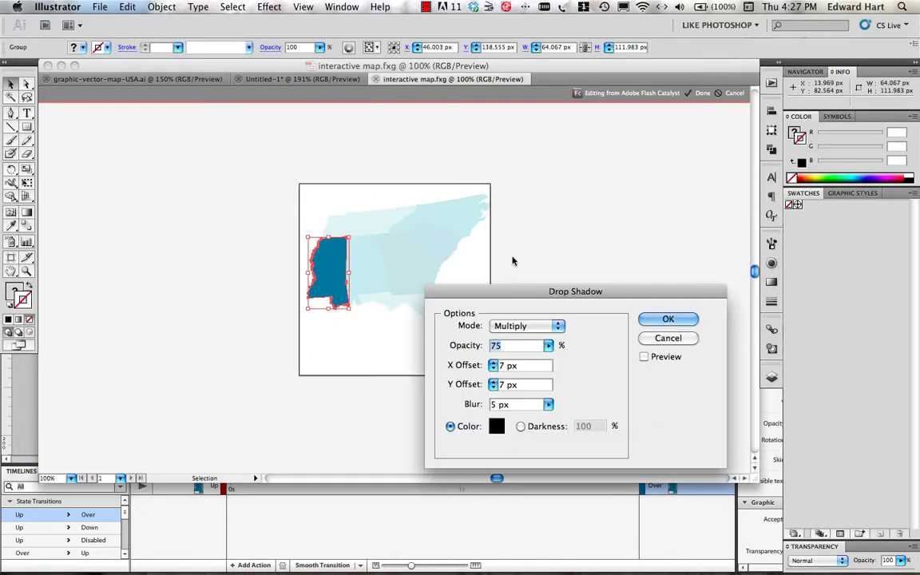
pyautogui.press('Return')
pyautogui.click(702, 93)
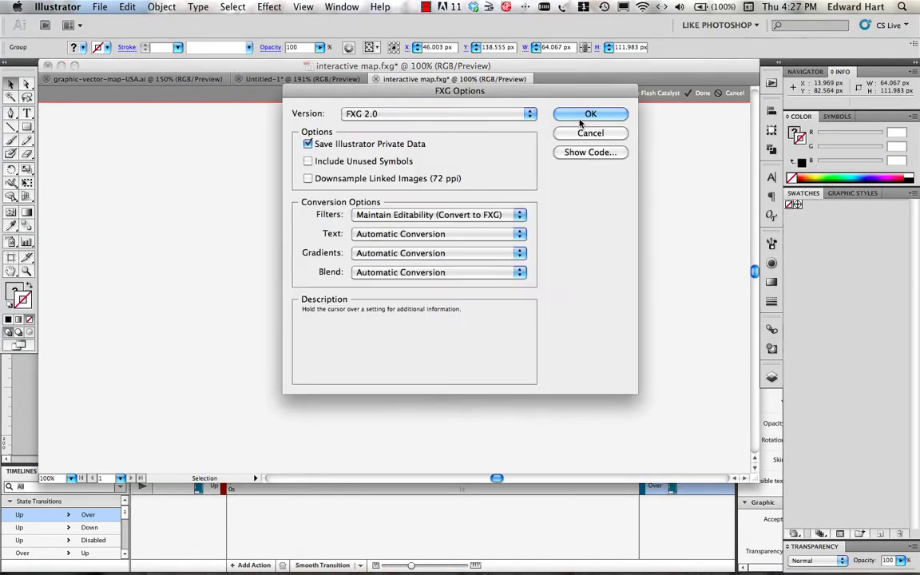
pyautogui.click(591, 173)
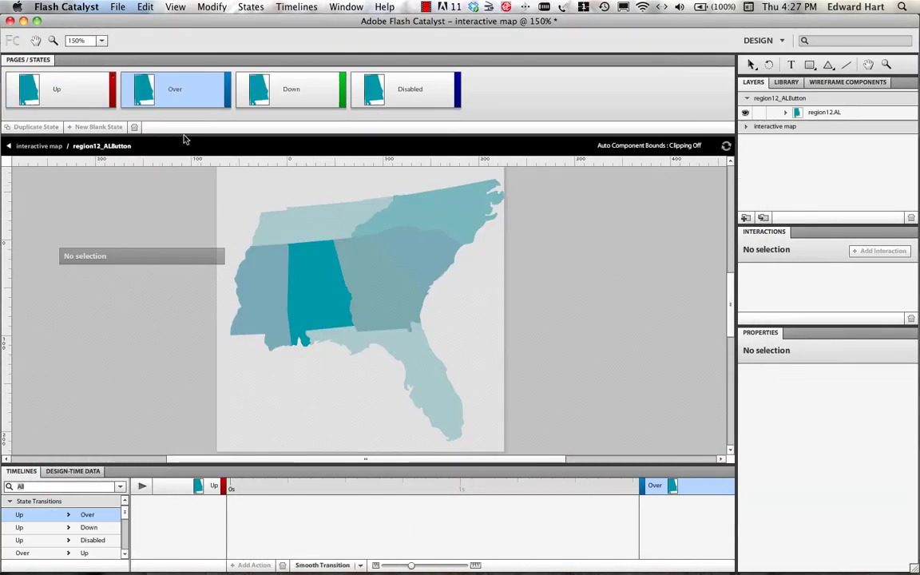
# - Give Alabama's button a drop shadow in Illustrator and save it back
pyautogui.rightClick(323, 261)
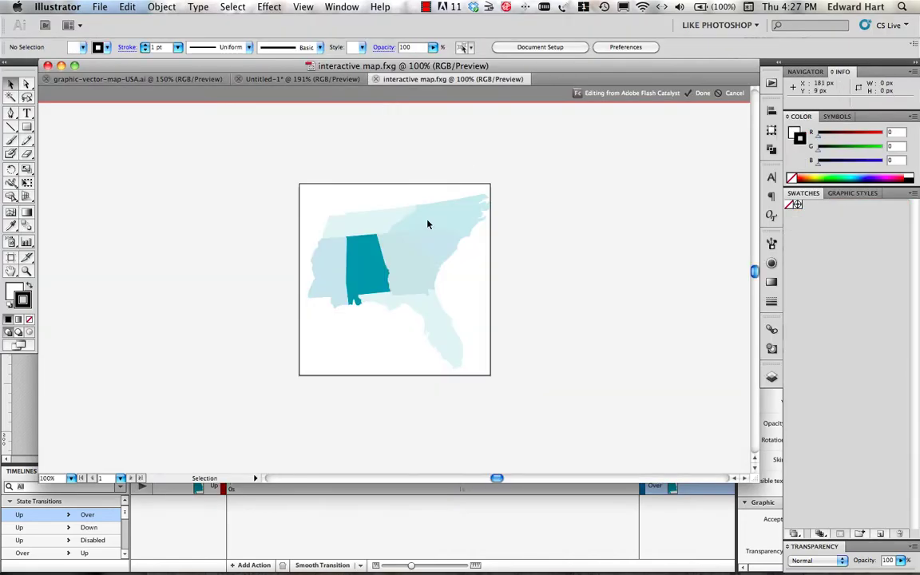
pyautogui.click(269, 6)
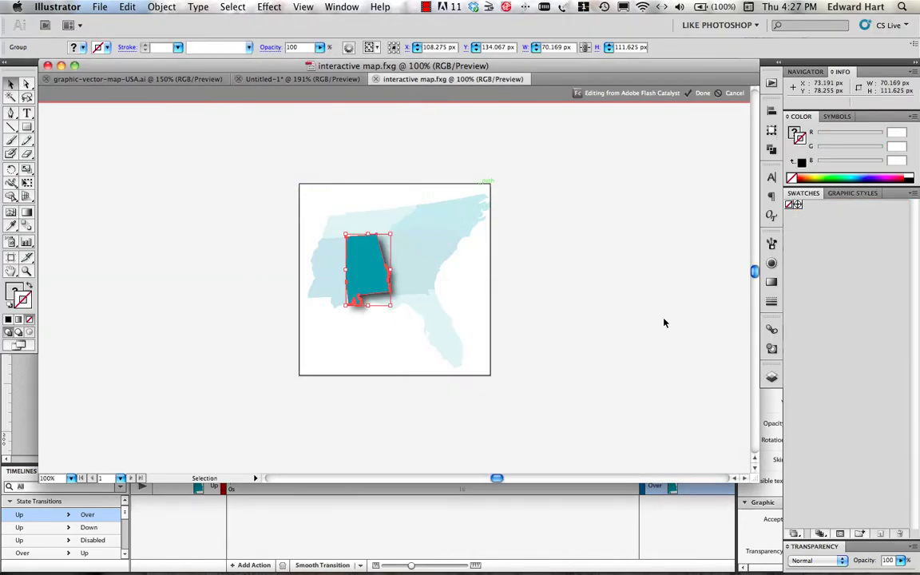
pyautogui.click(702, 93)
pyautogui.click(572, 191)
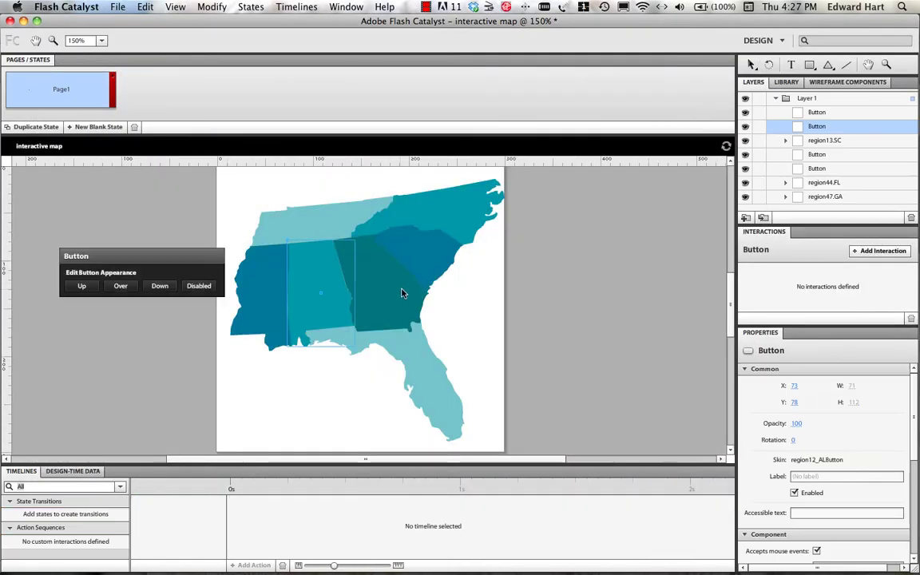
# - Turn Georgia into a button and add a drop shadow to its Over state
pyautogui.rightClick(397, 289)
pyautogui.moveTo(479, 403)
pyautogui.click(610, 395)
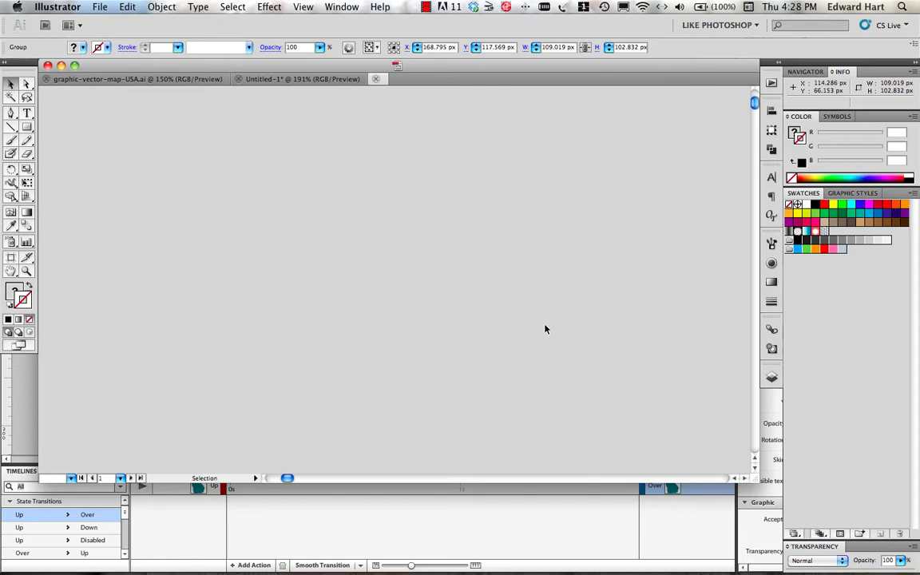
pyautogui.click(269, 7)
pyautogui.press('Escape')
pyautogui.click(702, 93)
pyautogui.click(572, 191)
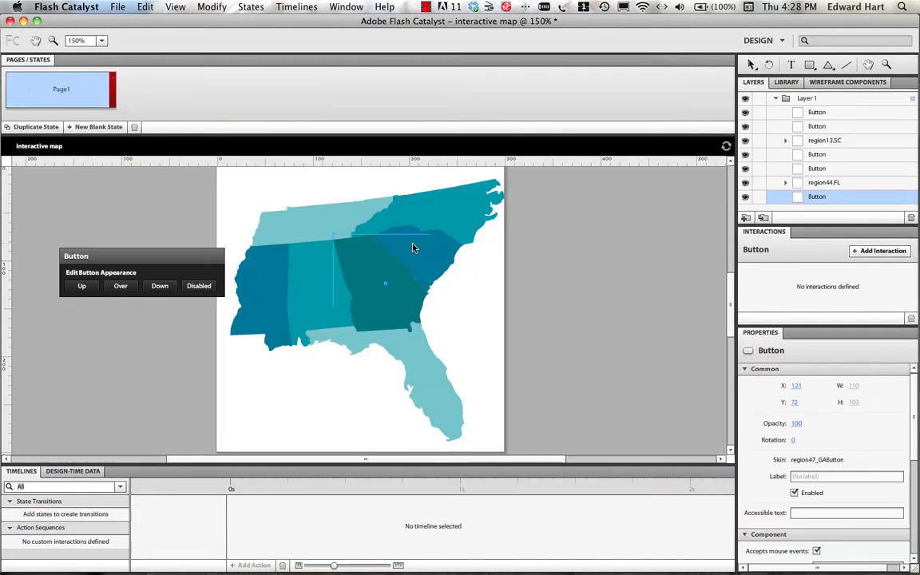
# - Turn South Carolina into a button with a drop shadow on rollover
pyautogui.rightClick(456, 246)
pyautogui.moveTo(514, 369)
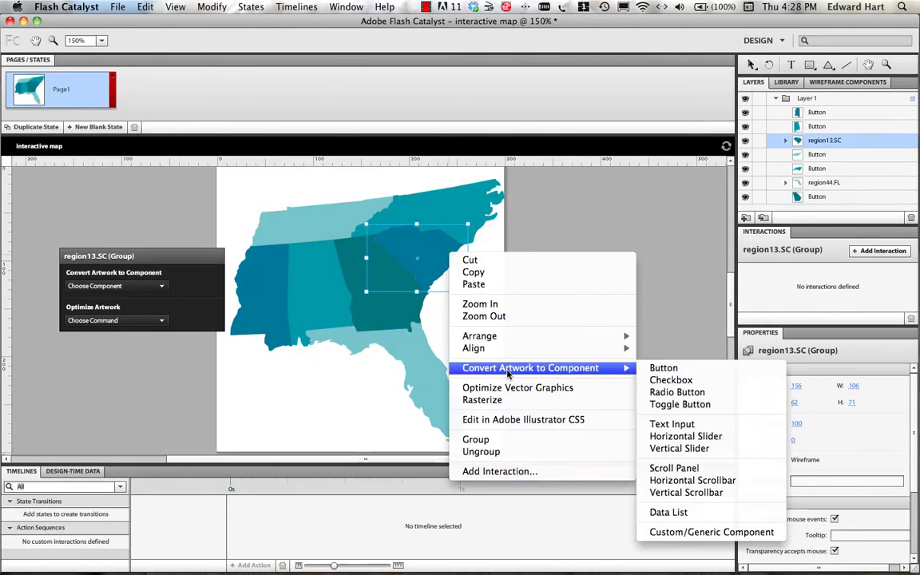
pyautogui.click(551, 370)
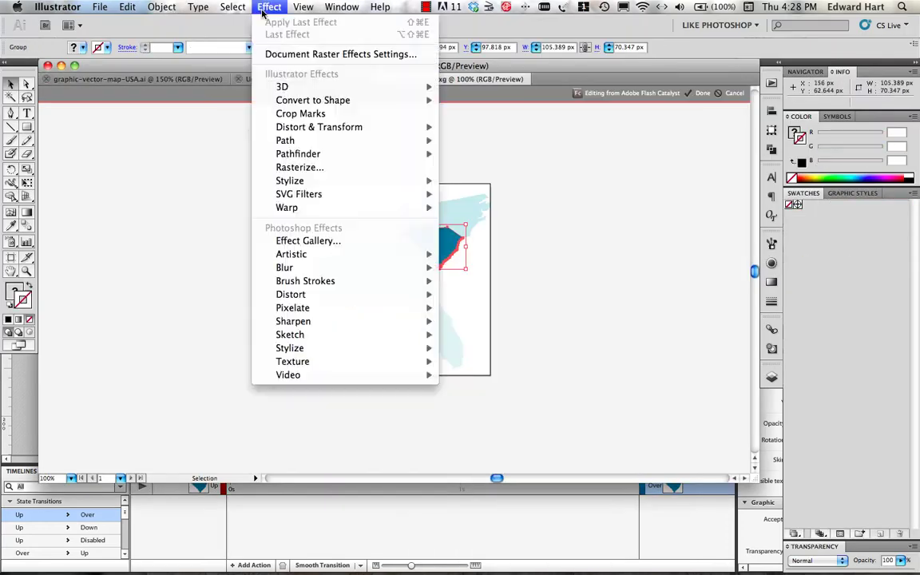
pyautogui.click(479, 271)
pyautogui.click(667, 320)
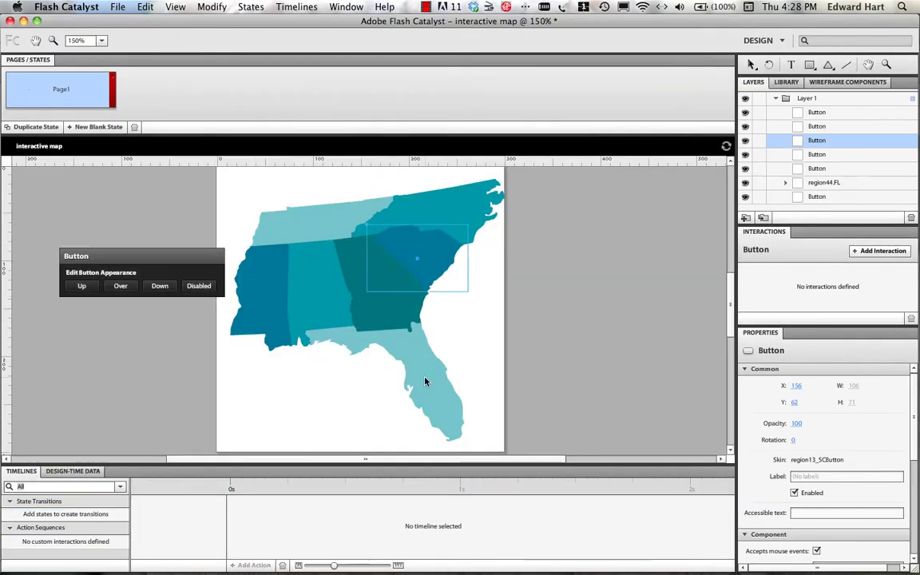
# - Make Florida button region44_FLButton with a drop-shadowed Over state, then return to Page1
pyautogui.click(424, 381)
pyautogui.click(128, 287)
pyautogui.click(83, 297)
pyautogui.click(120, 285)
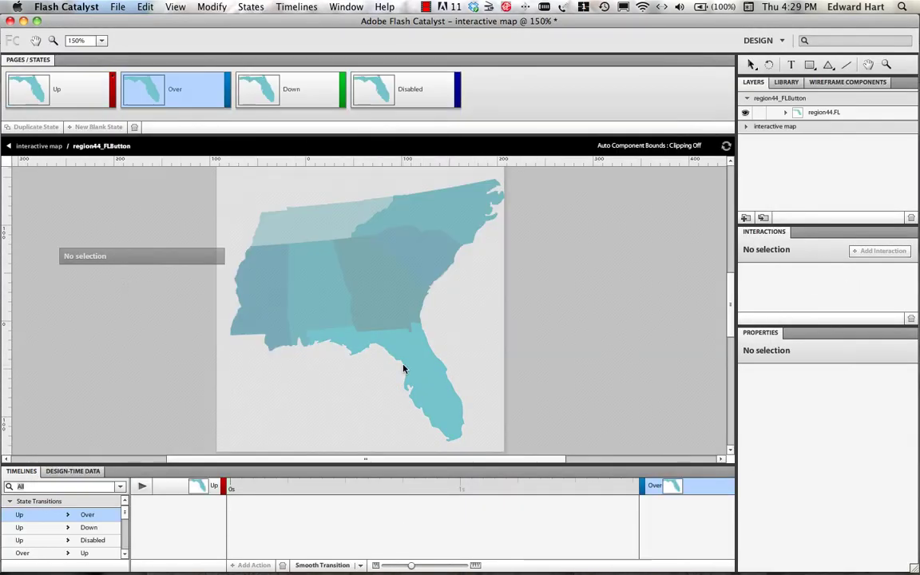
pyautogui.rightClick(415, 370)
pyautogui.click(473, 461)
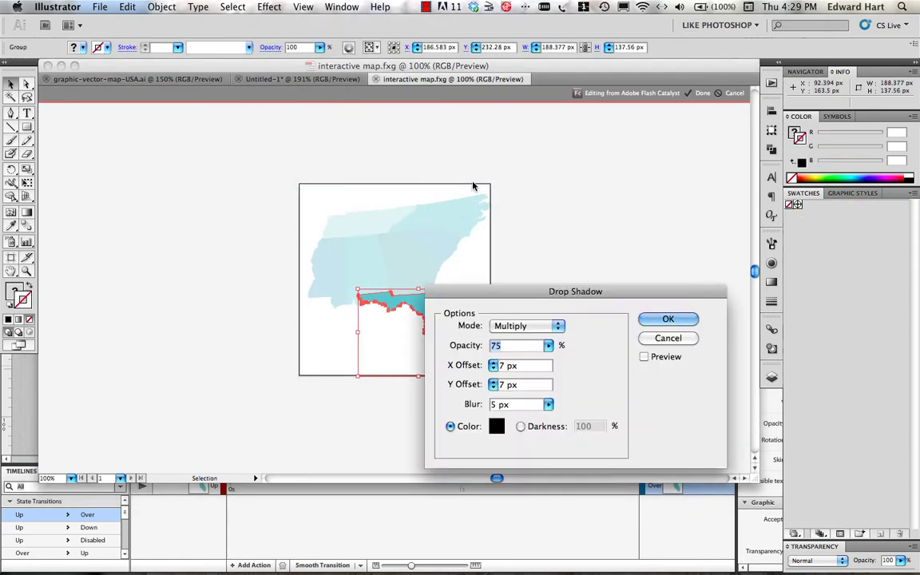
pyautogui.press('Return')
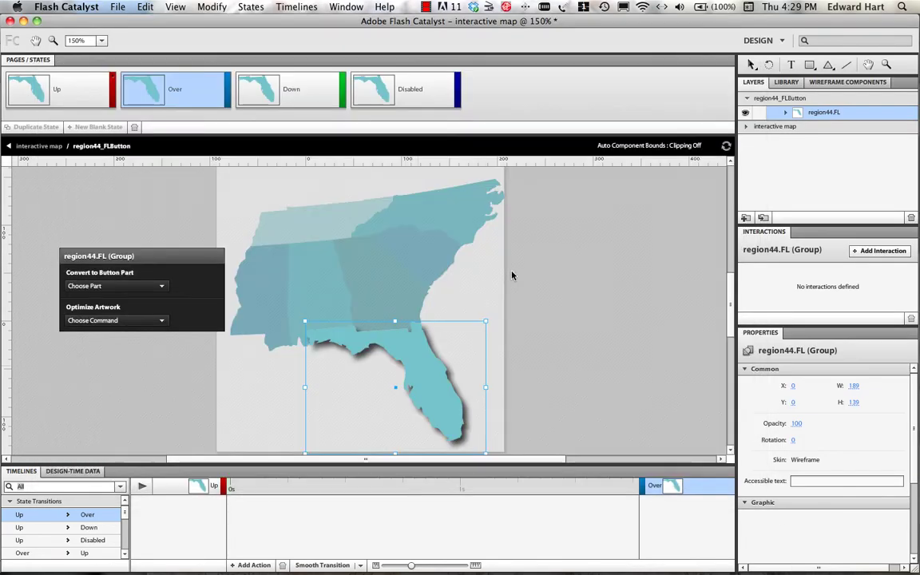
pyautogui.click(486, 302)
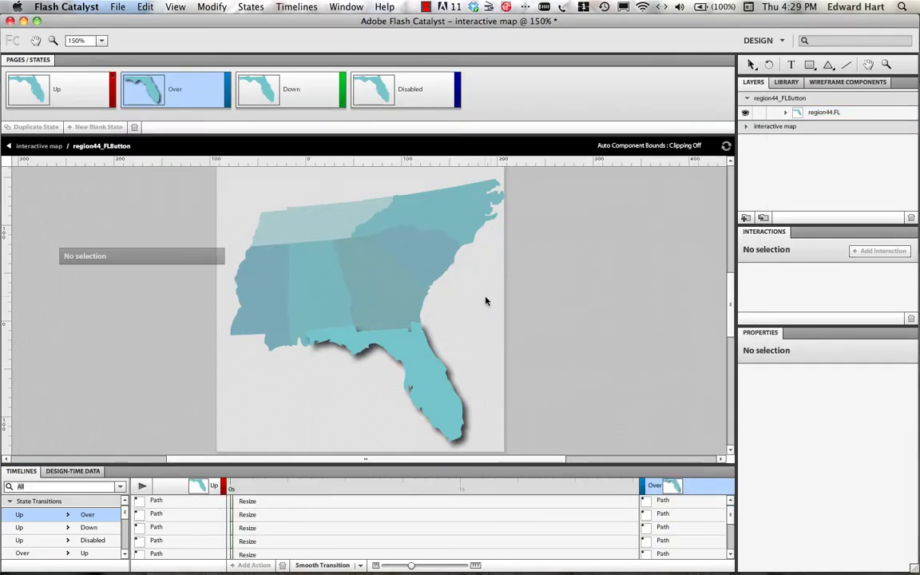
pyautogui.doubleClick(485, 303)
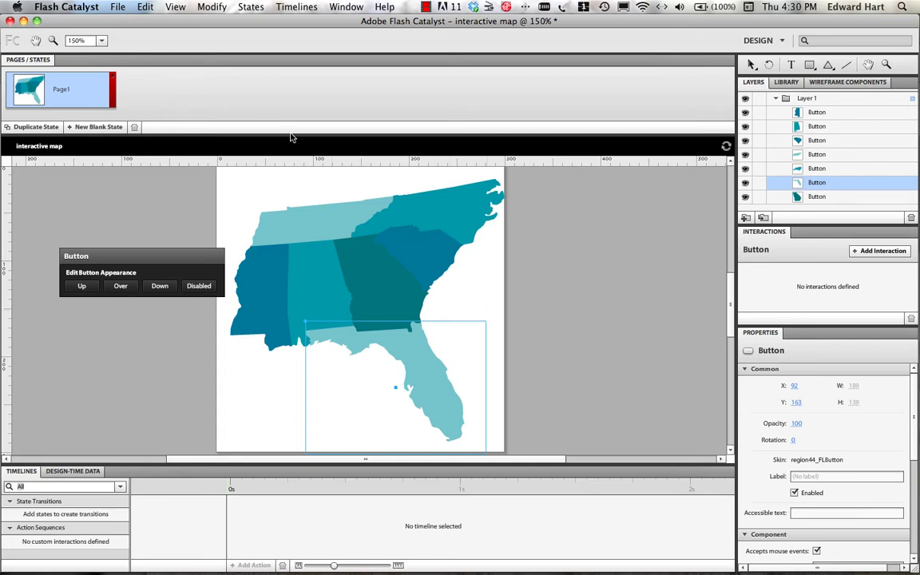
# - Run the project so the map opens in Firefox as bin-debug/Main.html
pyautogui.click(116, 7)
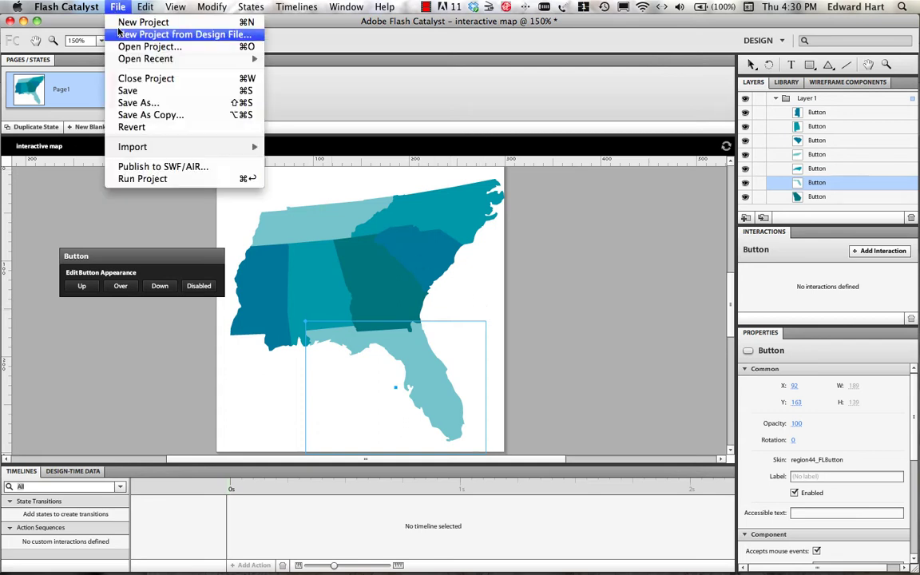
pyautogui.click(142, 179)
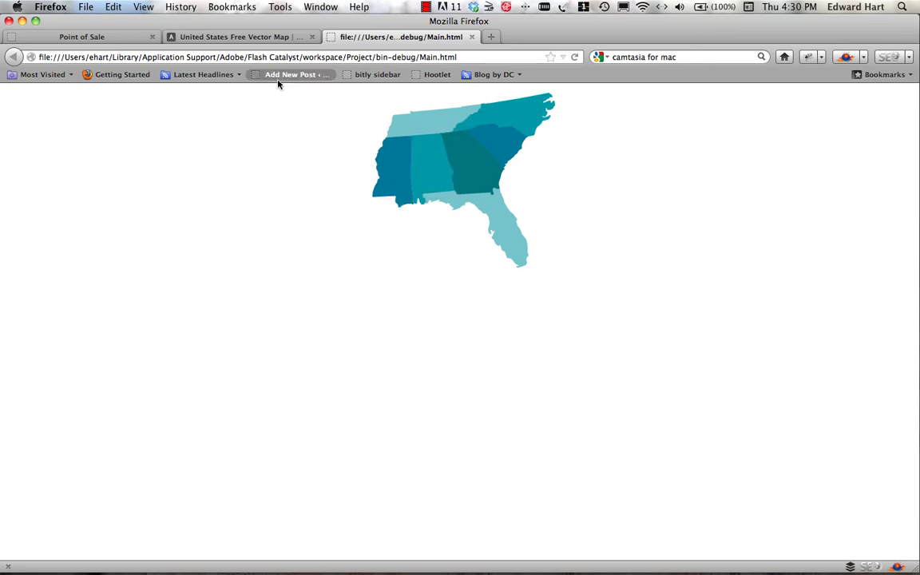
pyautogui.press('super+Tab')
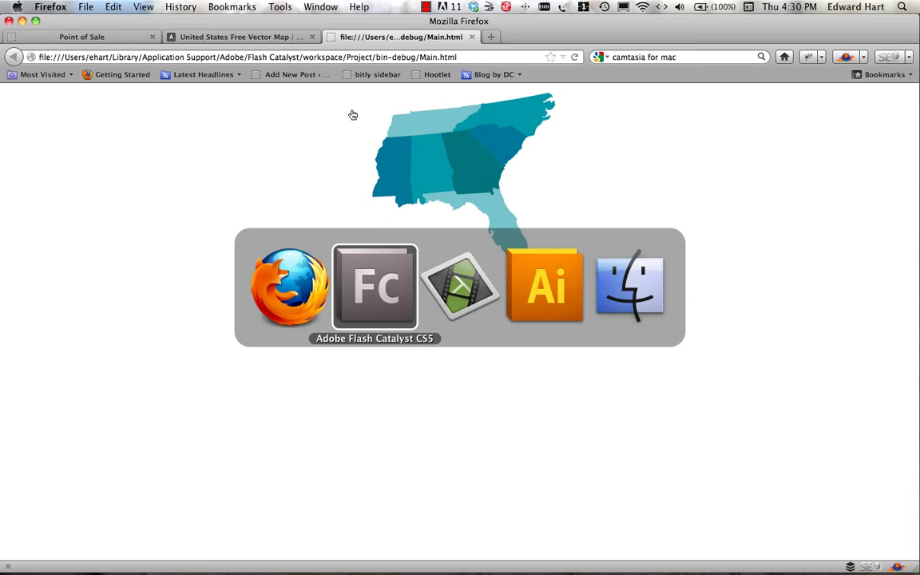
# - Select the Tennessee button and duplicate the Page1 state into Page2
pyautogui.click(312, 222)
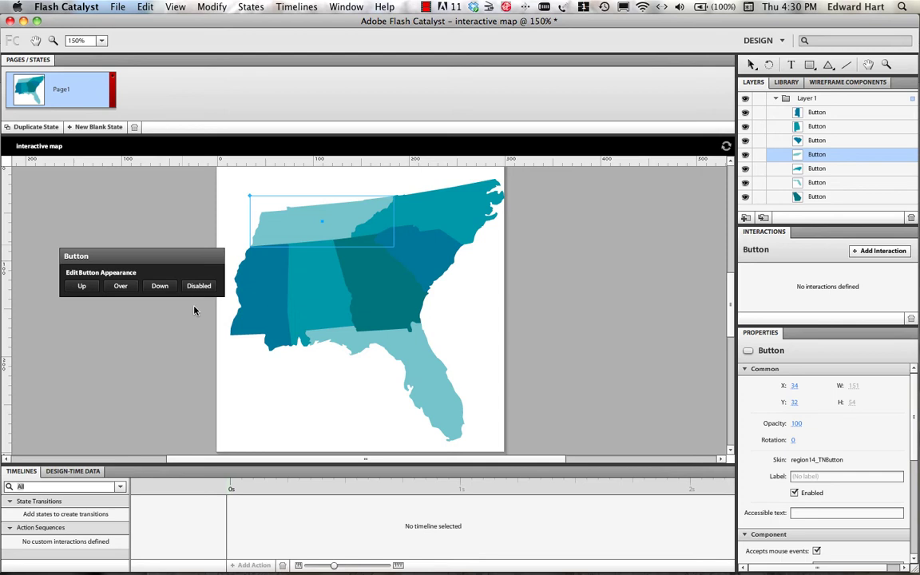
pyautogui.rightClick(68, 94)
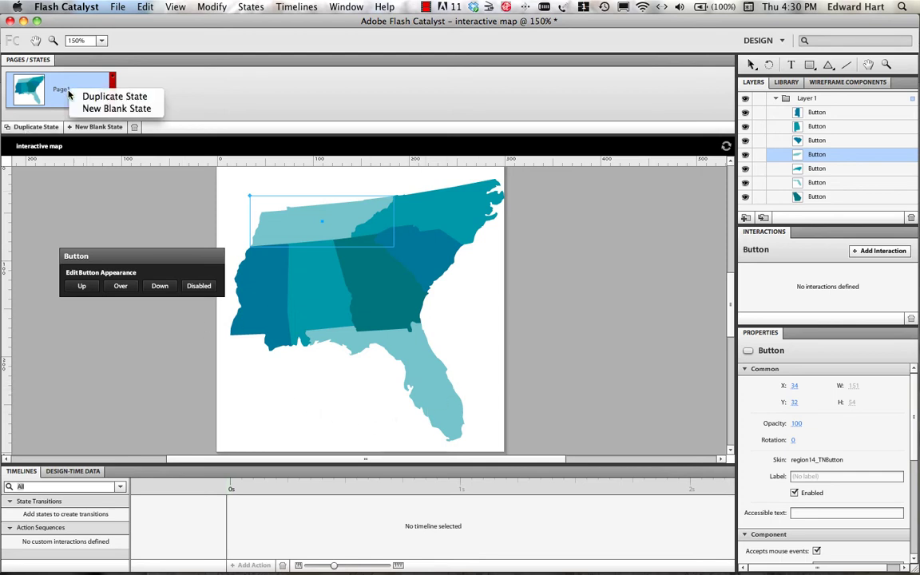
pyautogui.click(102, 93)
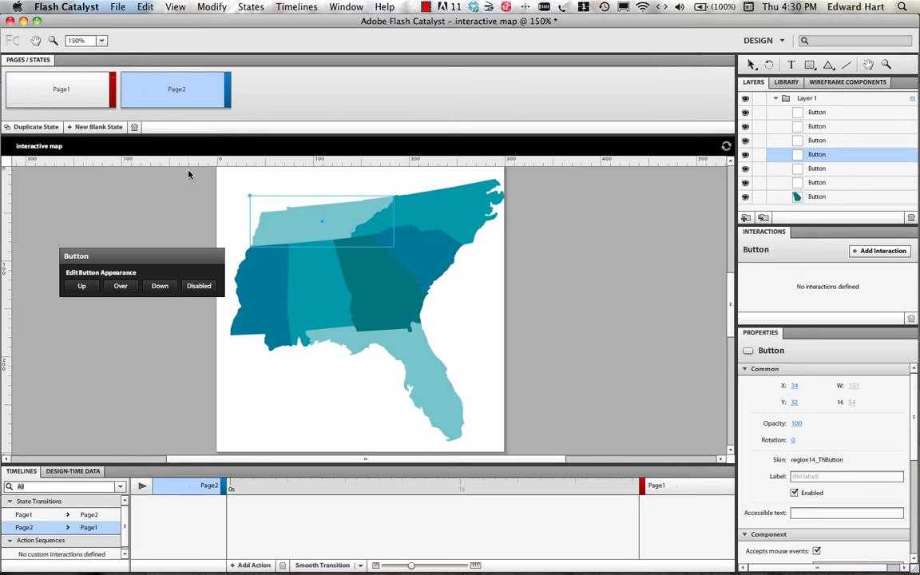
# - Draw a placeholder text box below Mississippi on Page2 and trim its top edge
pyautogui.press('t')
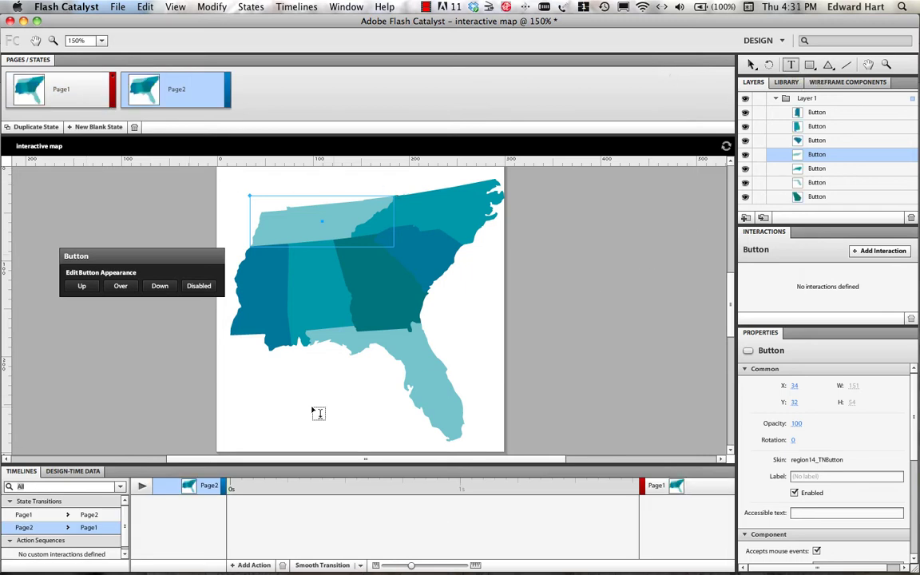
pyautogui.moveTo(230, 359)
pyautogui.mouseDown()
pyautogui.moveTo(269, 399)
pyautogui.moveTo(394, 442)
pyautogui.moveTo(384, 433)
pyautogui.mouseUp()
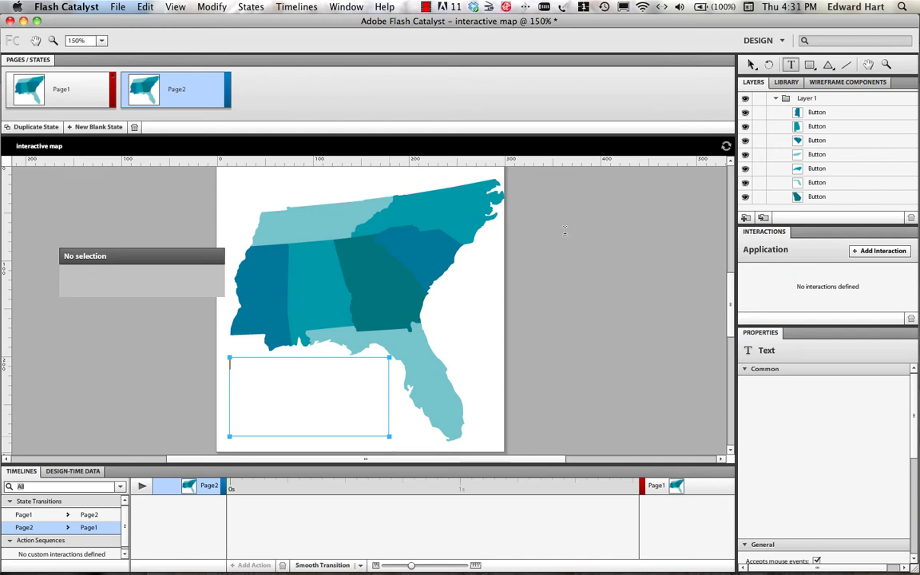
pyautogui.write('text')
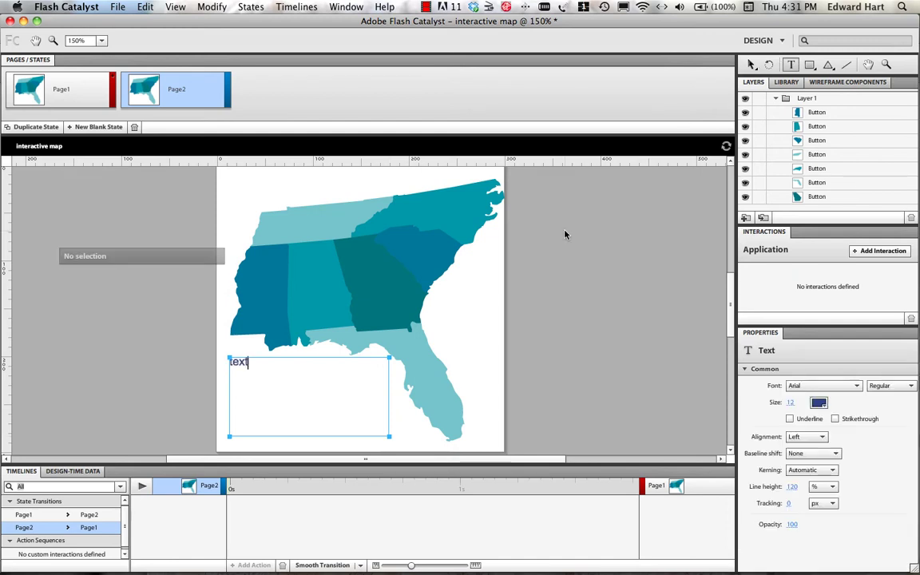
pyautogui.click(750, 65)
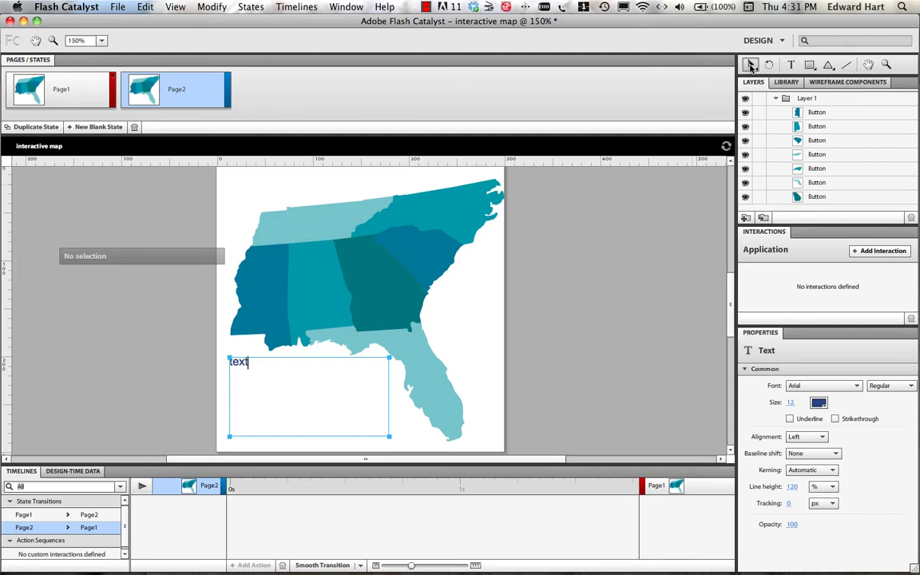
pyautogui.click(309, 359)
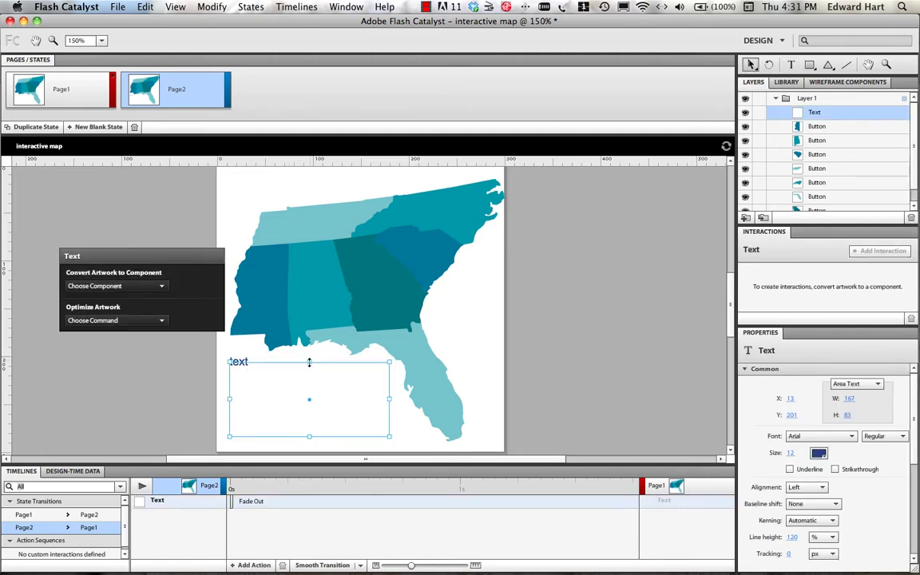
pyautogui.moveTo(309, 359); pyautogui.dragTo(309, 363)
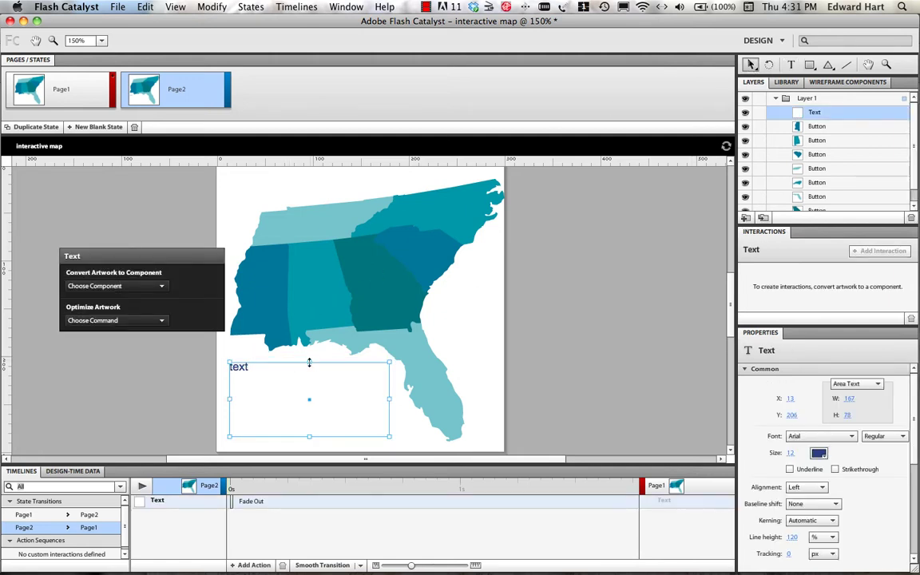
# - Replace the placeholder with 'Here is some information about Mississippi. This will change as I scroll over each state.'
pyautogui.click(791, 65)
pyautogui.click(242, 367)
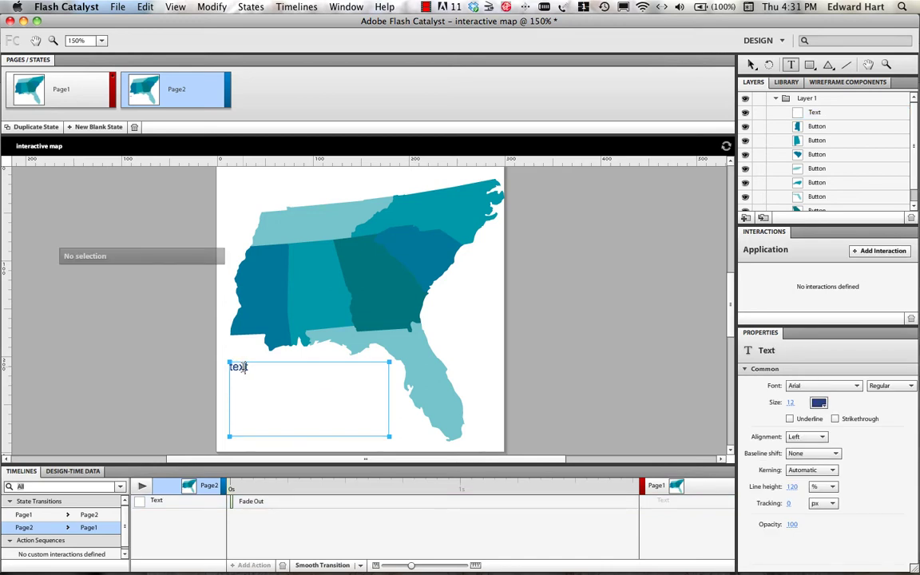
pyautogui.moveTo(247, 367); pyautogui.dragTo(228, 368)
pyautogui.write('Here in')
pyautogui.press('BackSpace')
pyautogui.press('BackSpace')
pyautogui.write('is some information about Mississippi')
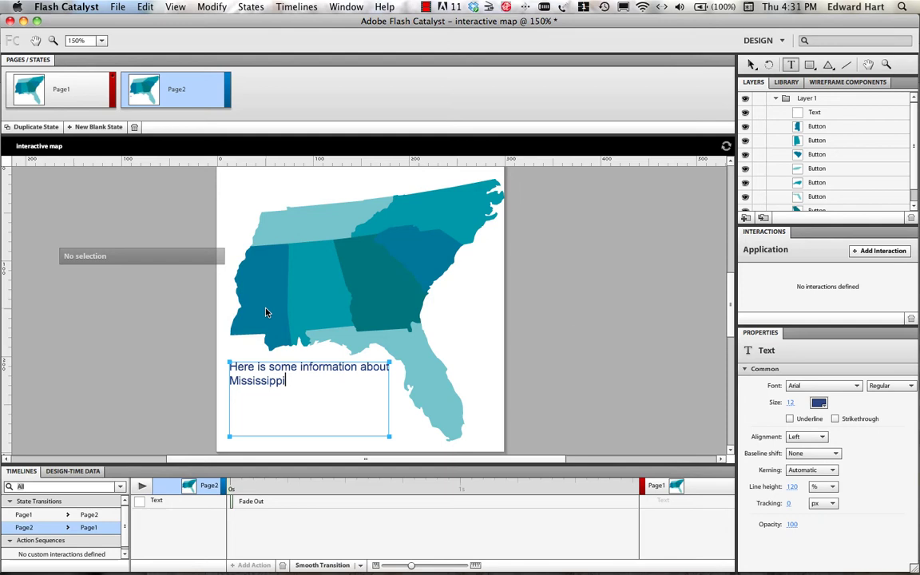
pyautogui.write('.  This will change as I ')
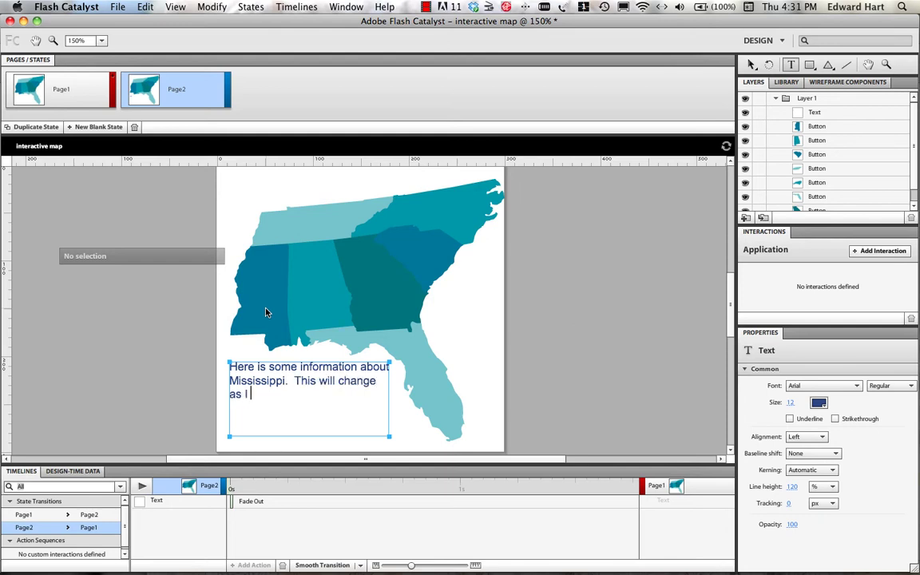
pyautogui.write('scroll over each state.')
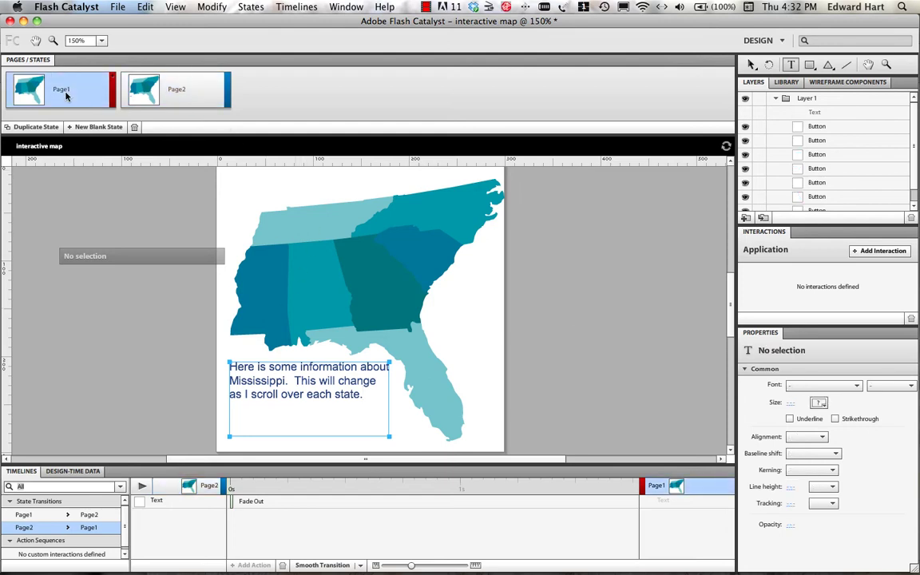
# - Rename the Page2 state to Mississippi
pyautogui.click(148, 95)
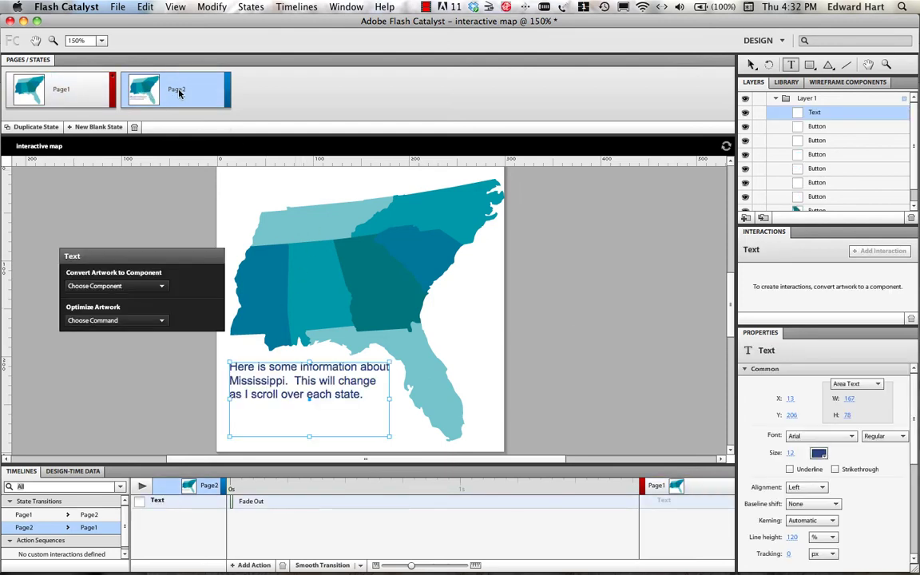
pyautogui.doubleClick(177, 90)
pyautogui.write('M')
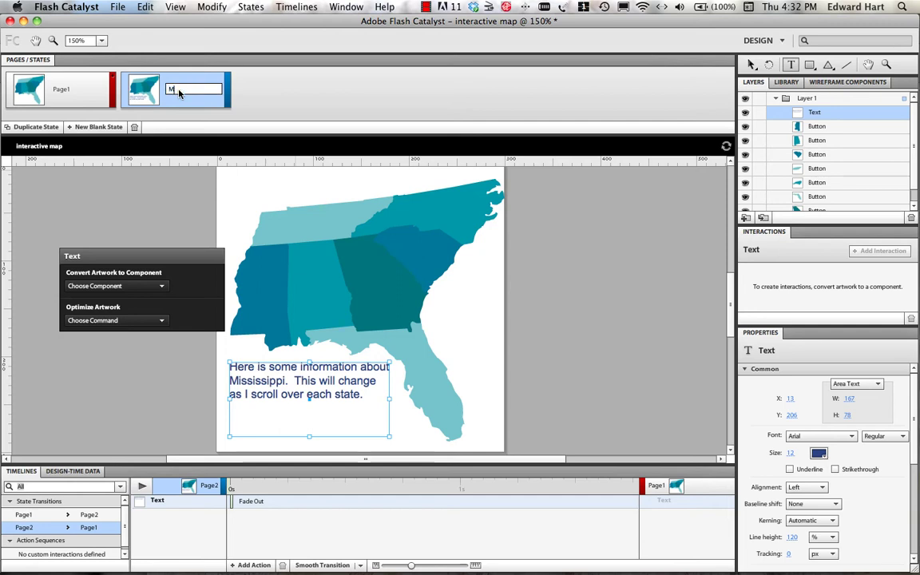
pyautogui.write('ississip')
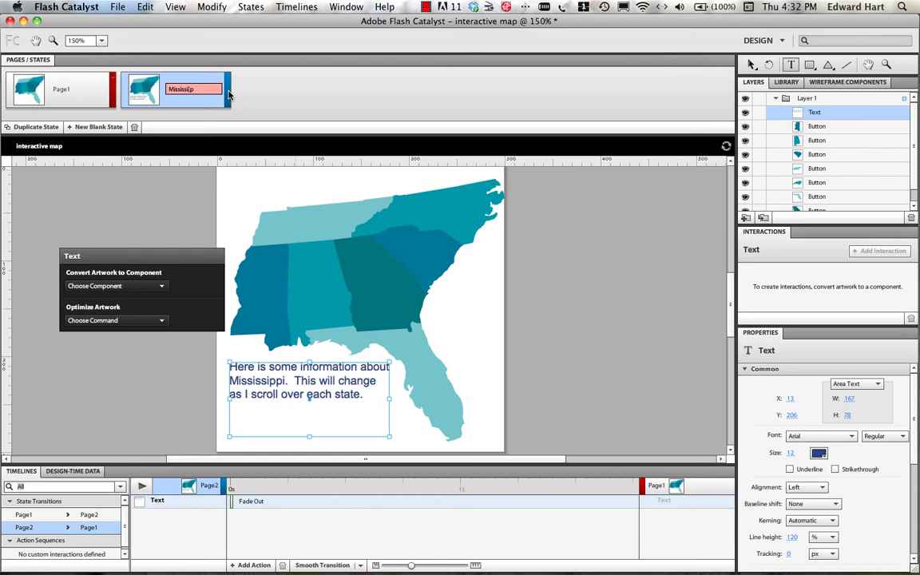
pyautogui.press('BackSpace')
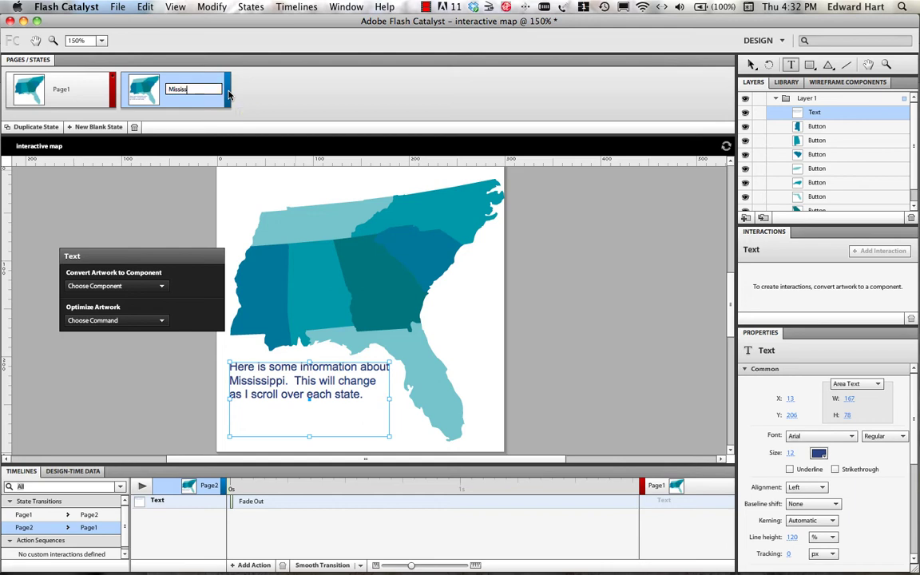
pyautogui.write('ppi')
pyautogui.press('Return')
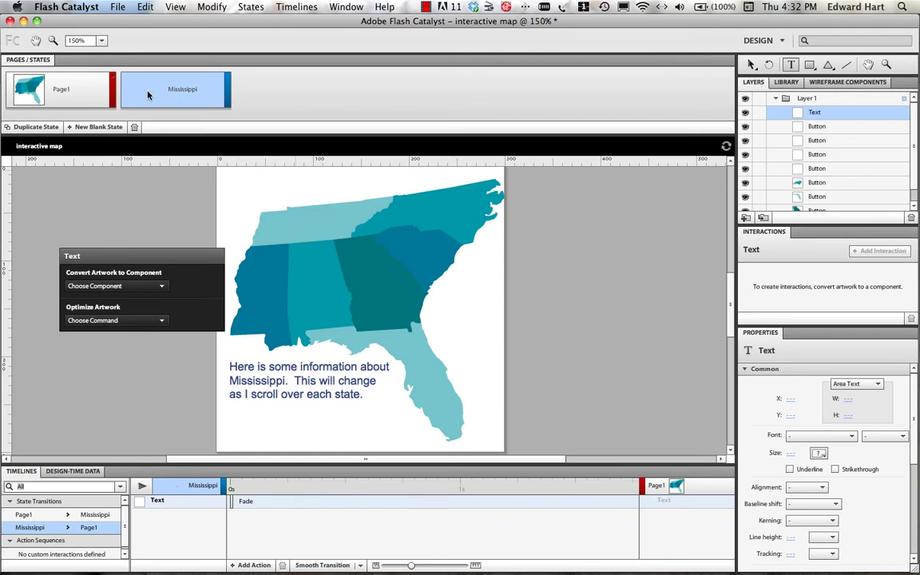
# - Duplicate the Mississippi state into a new Page2 state
pyautogui.click(67, 94)
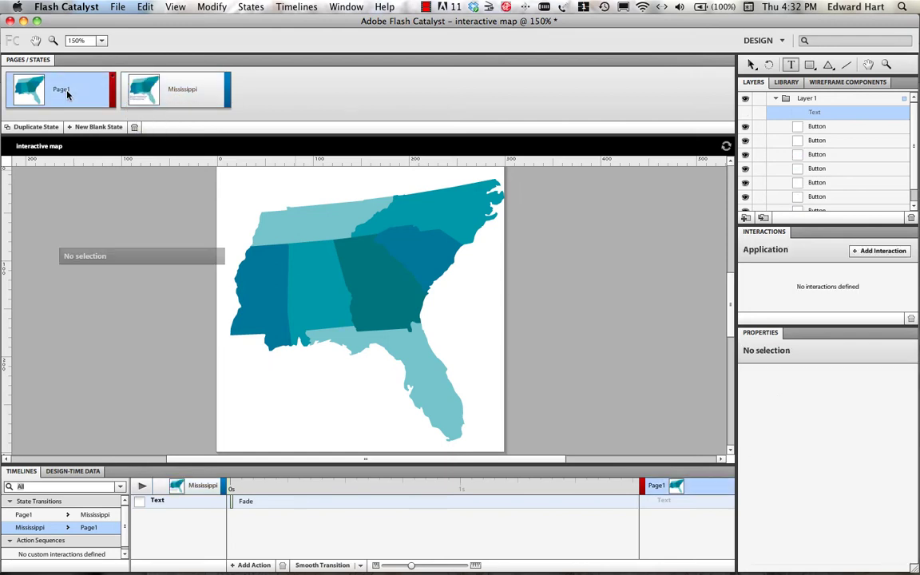
pyautogui.click(196, 98)
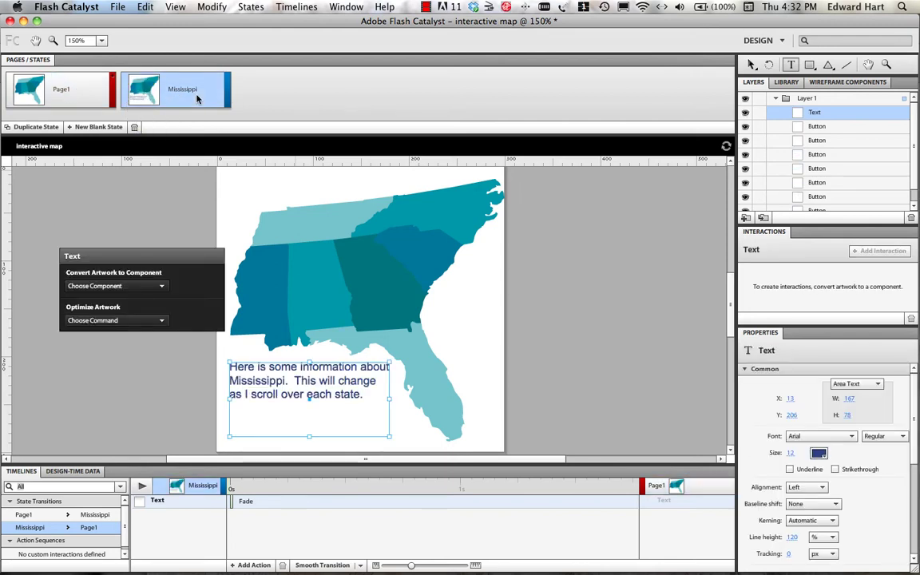
pyautogui.rightClick(198, 98)
pyautogui.click(214, 100)
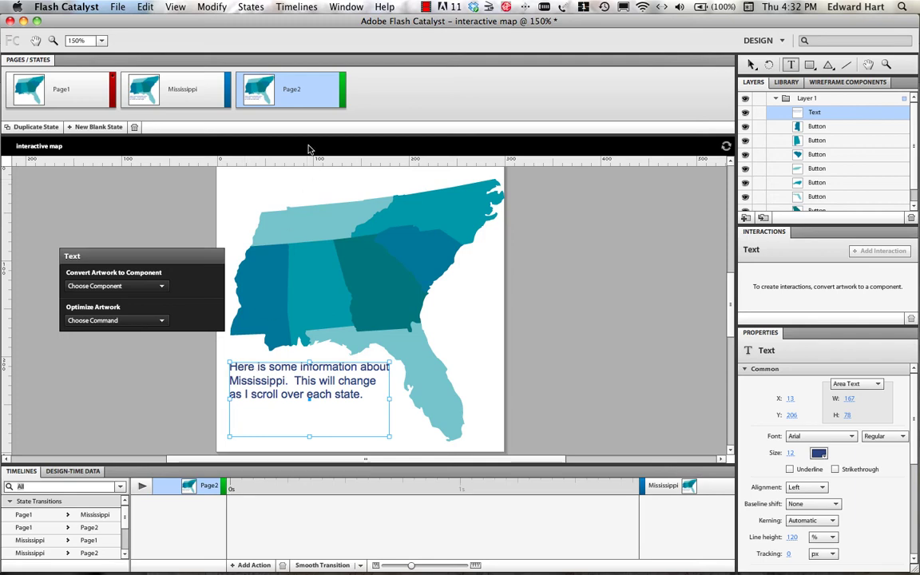
# - Rename the new Page2 state to Alabama
pyautogui.doubleClick(294, 89)
pyautogui.write('Alabama')
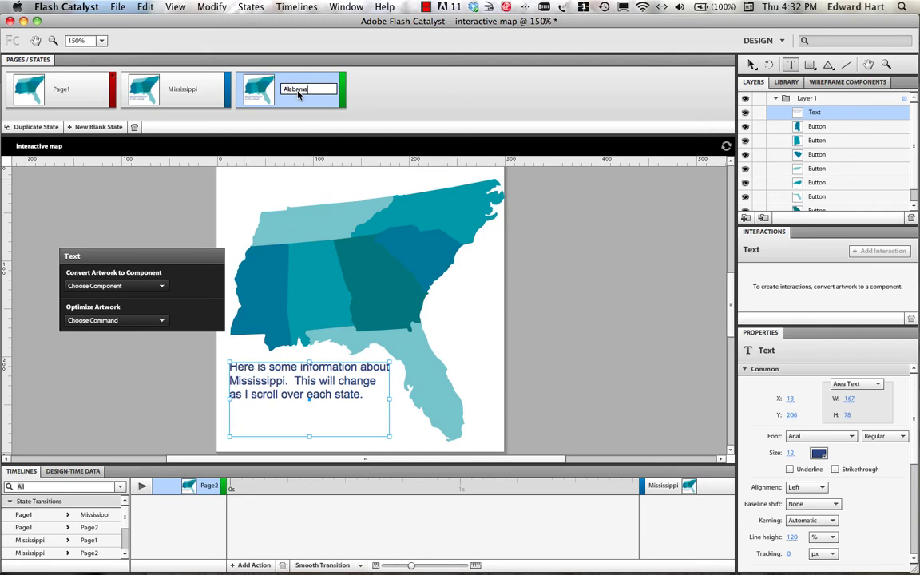
pyautogui.press('Return')
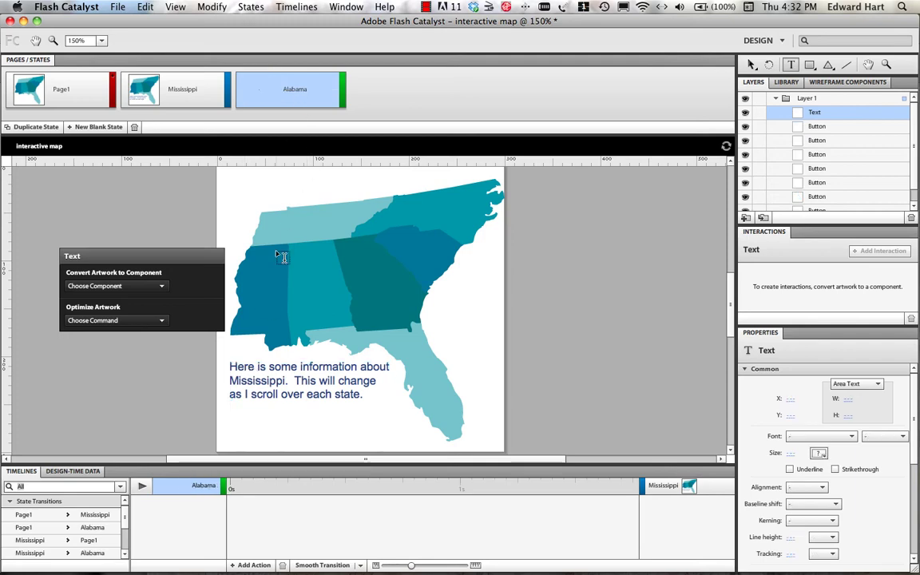
# - Replace the info text with 'Swee Home Alabama.', 'Roll Tide!' and '2012 National Champios.' on three lines
pyautogui.click(239, 367)
pyautogui.moveTo(230, 367); pyautogui.dragTo(368, 401)
pyautogui.write('H')
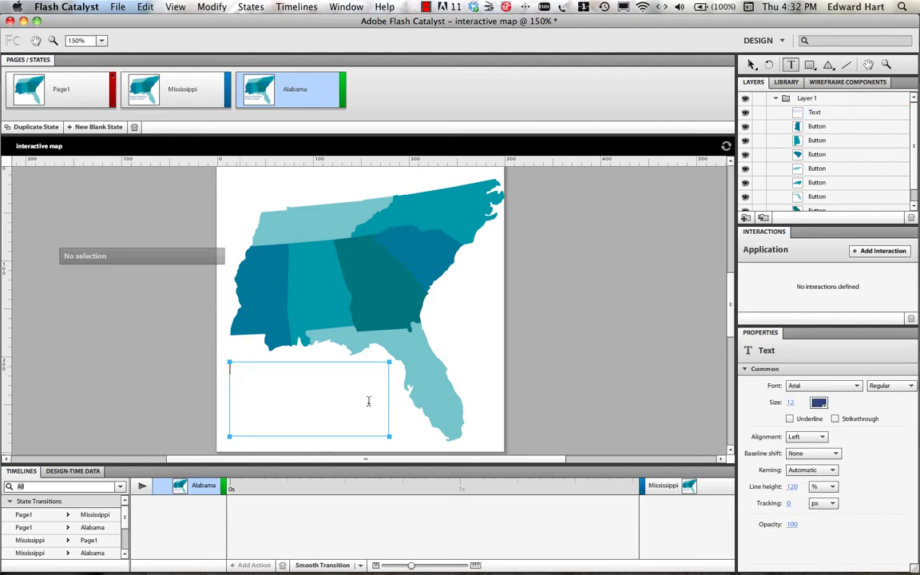
pyautogui.write('Swee Home Alabama.')
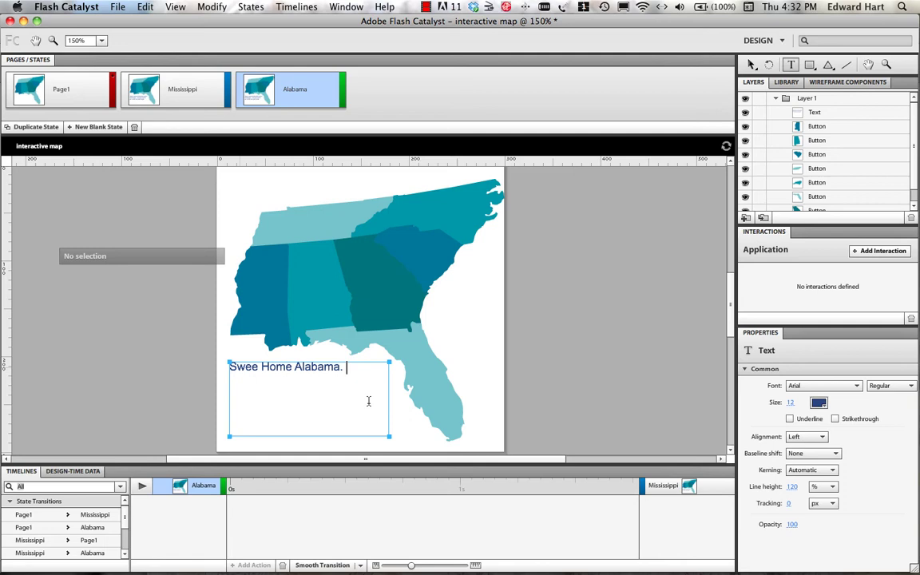
pyautogui.press('Return')
pyautogui.write('Roll Tide!')
pyautogui.press('Return')
pyautogui.write('2012 Nati')
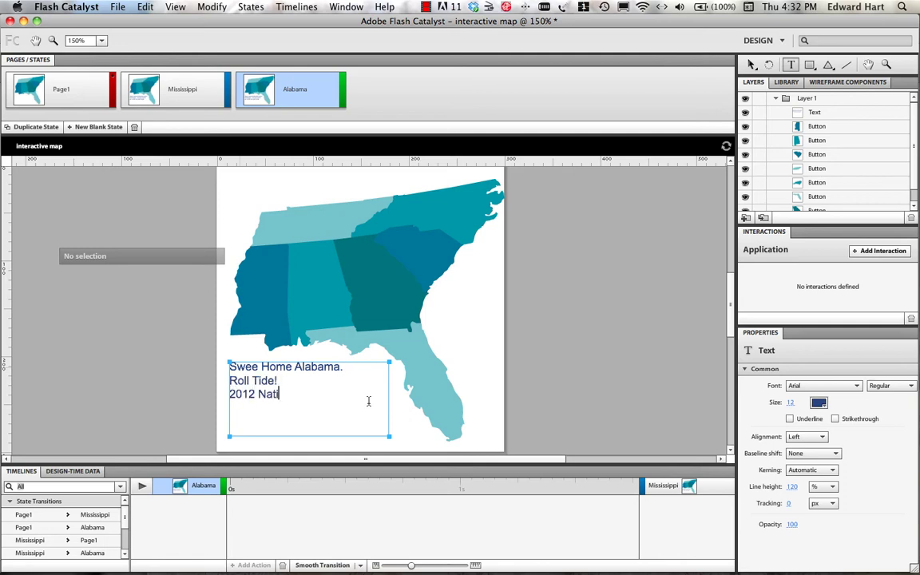
pyautogui.write('onal Champios.')
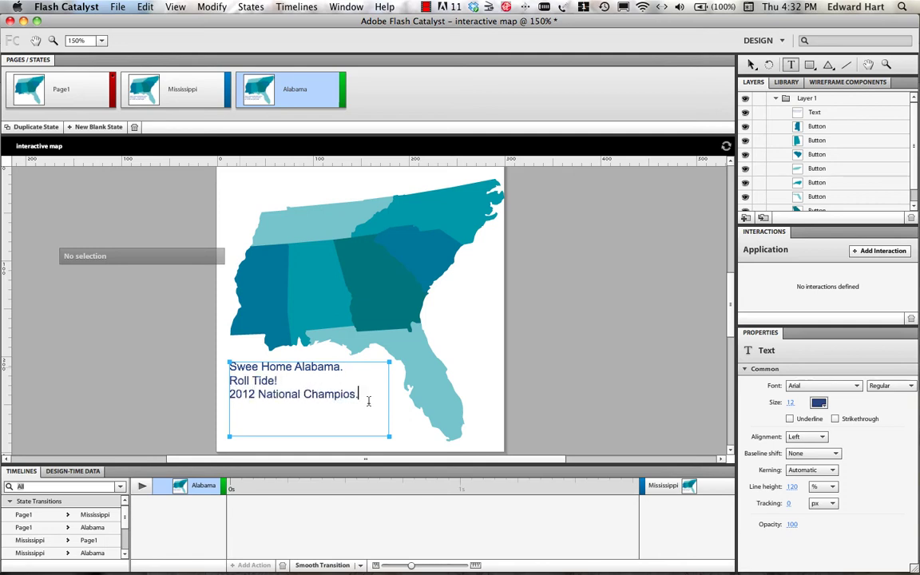
pyautogui.rightClick(283, 98)
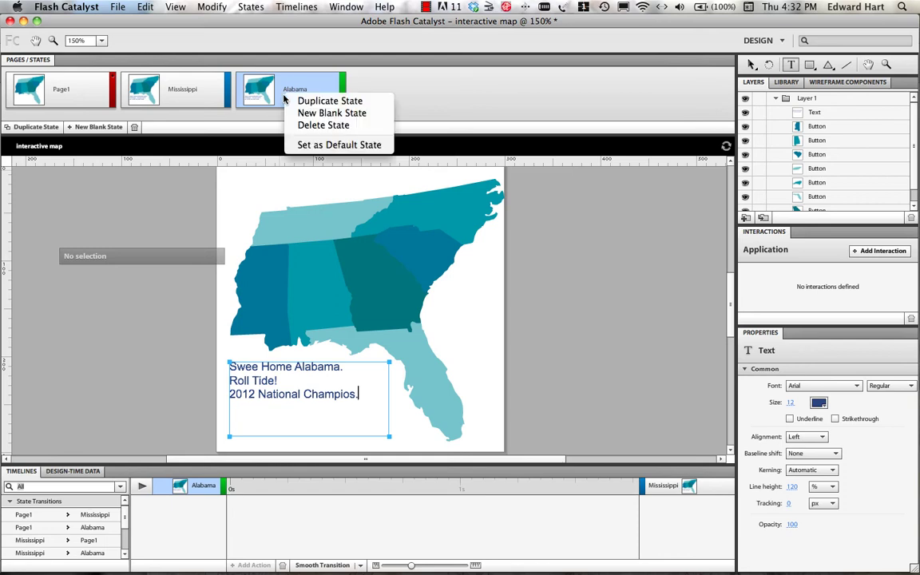
# - Duplicate the Alabama state and name the copy Georgia
pyautogui.click(297, 101)
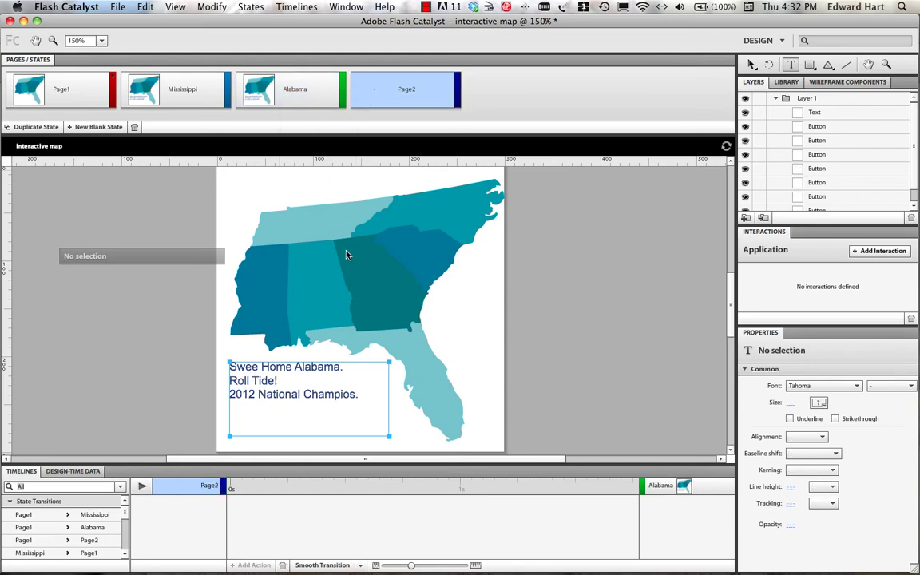
pyautogui.doubleClick(417, 91)
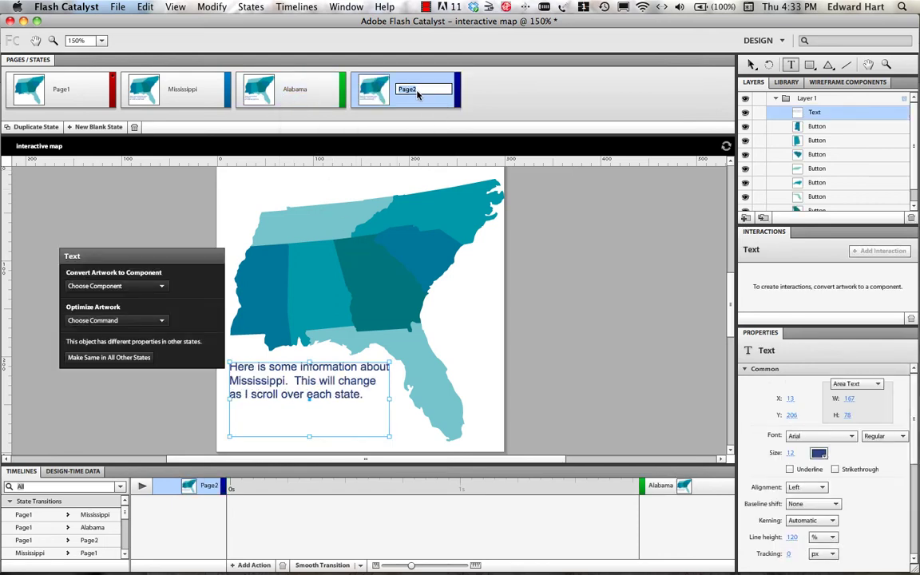
pyautogui.write('Georgia')
pyautogui.press('Return')
# - Replace the info text with the South Carolina blurb about low-country cooking
pyautogui.click(297, 408)
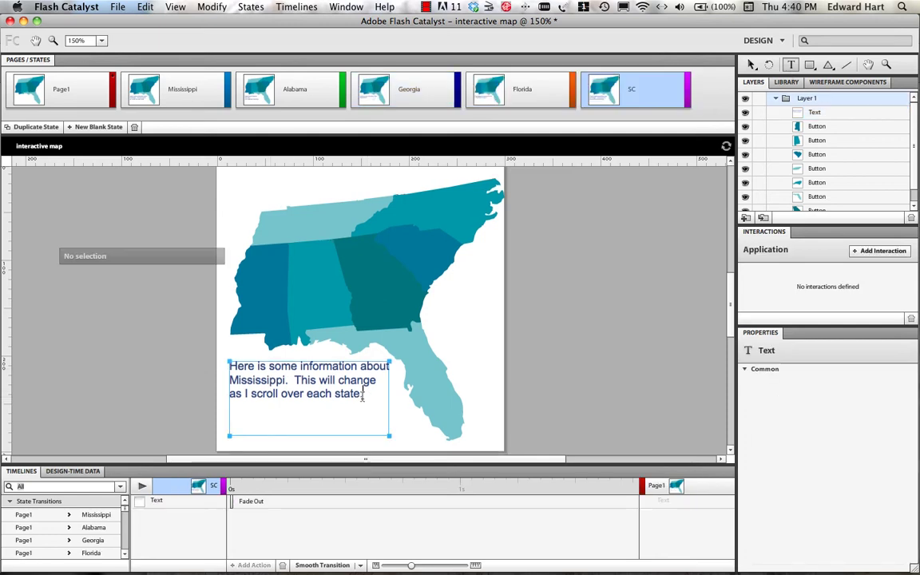
pyautogui.press('super+a')
pyautogui.press('BackSpace')
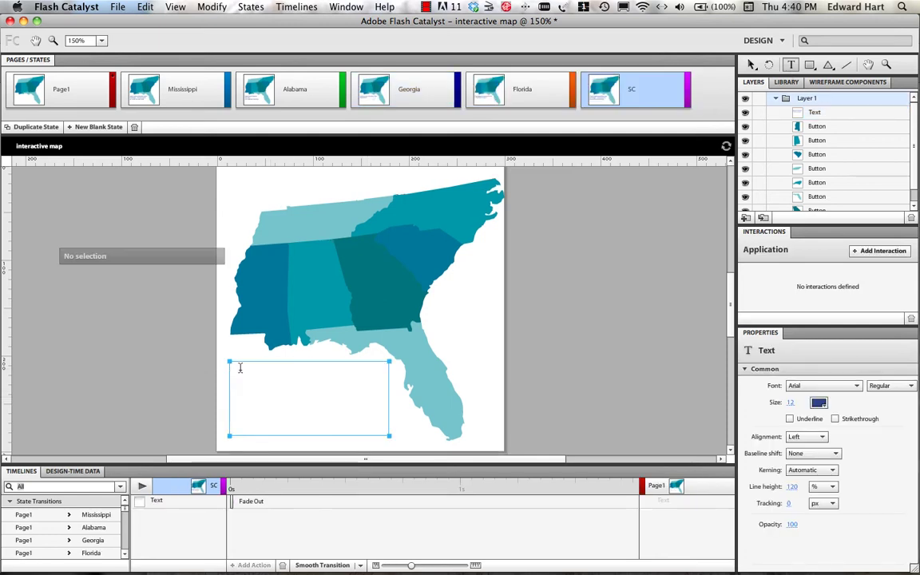
pyautogui.write('Welcome to South Carolina, ho')
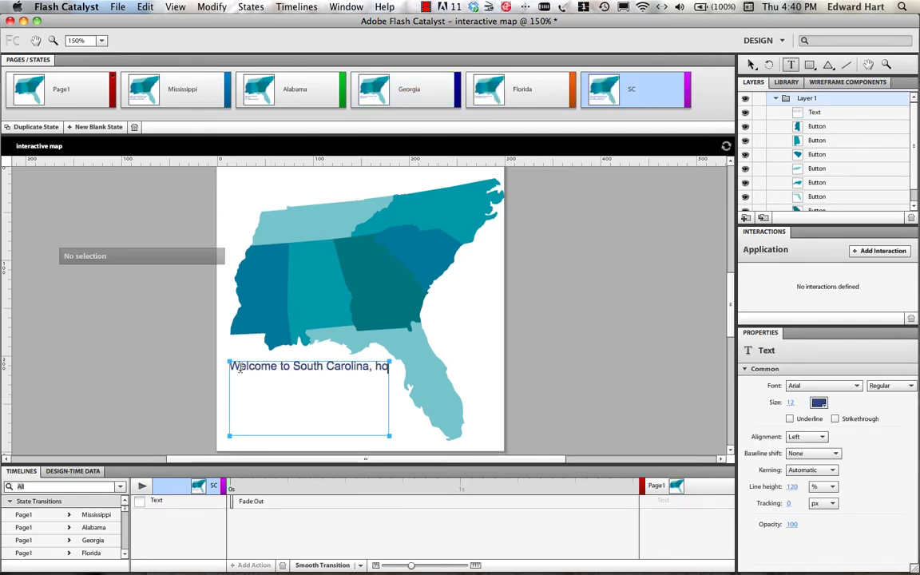
pyautogui.write('me of awesome low-country cooking')
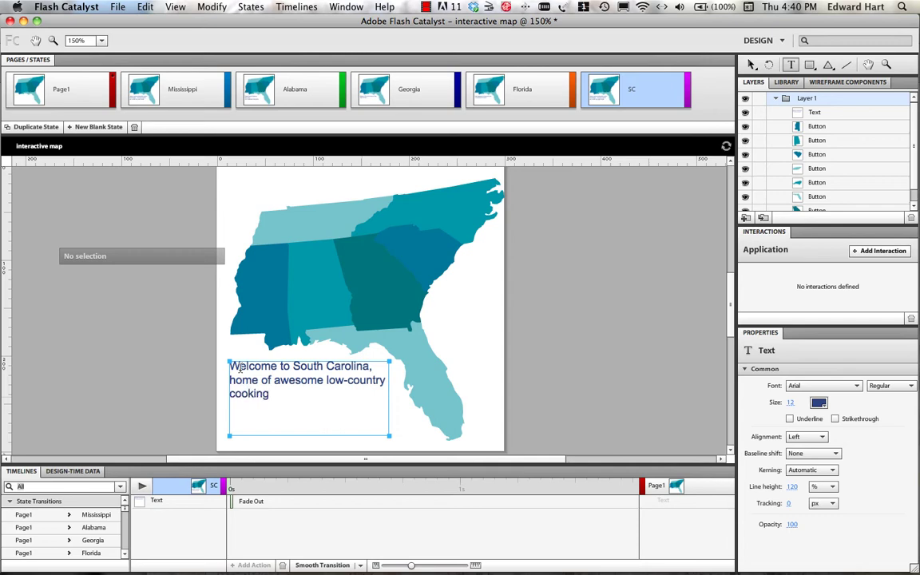
pyautogui.write('.  Also where the first shots were fired in the Civil War.')
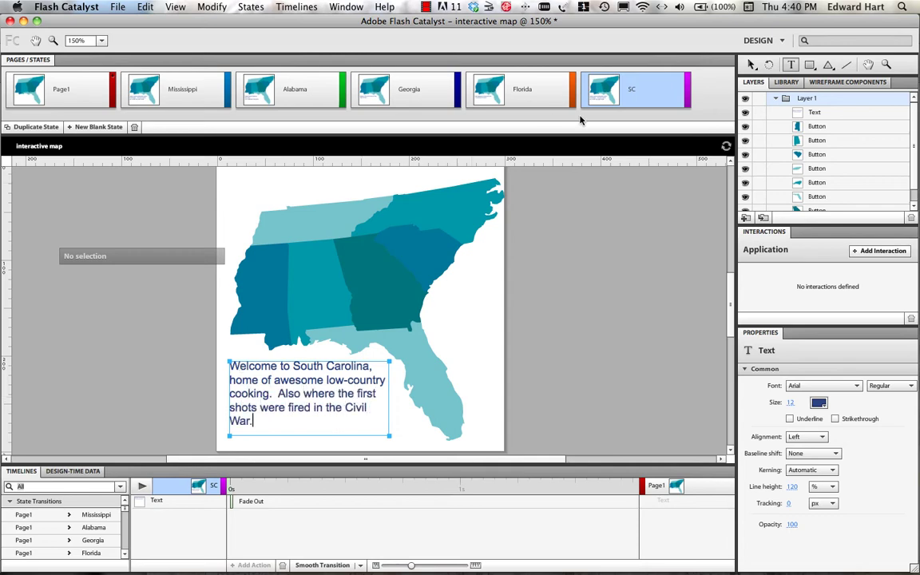
# - Add an NC state whose text describes the North Carolina mountains and Biltmore Estate
pyautogui.click(672, 103)
pyautogui.write('NC')
pyautogui.press('Return')
pyautogui.moveTo(229, 367); pyautogui.dragTo(363, 399)
pyautogui.press('BackSpace')
pyautogui.write('We love the mountains of North C')
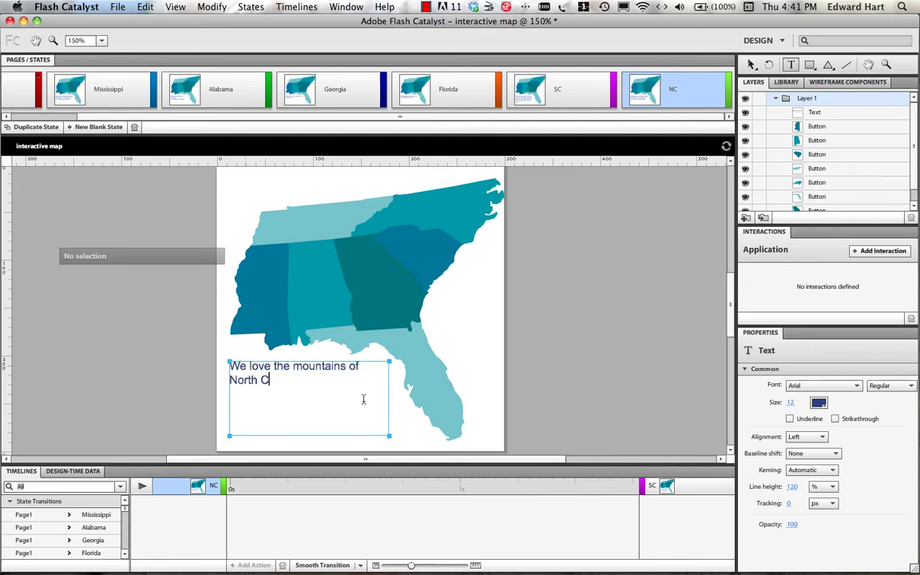
pyautogui.write("arolina.  If you haven't visited the Biltmore Estate, you need to!")
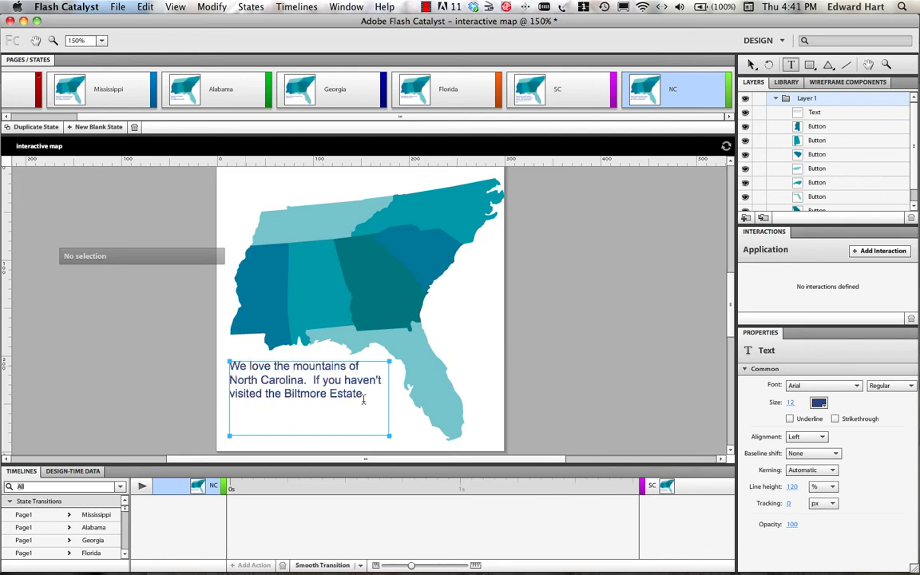
# - Duplicate NC as a Tennessee state with text about the Country Music Marathon in Nashville
pyautogui.rightClick(710, 90)
pyautogui.click(726, 94)
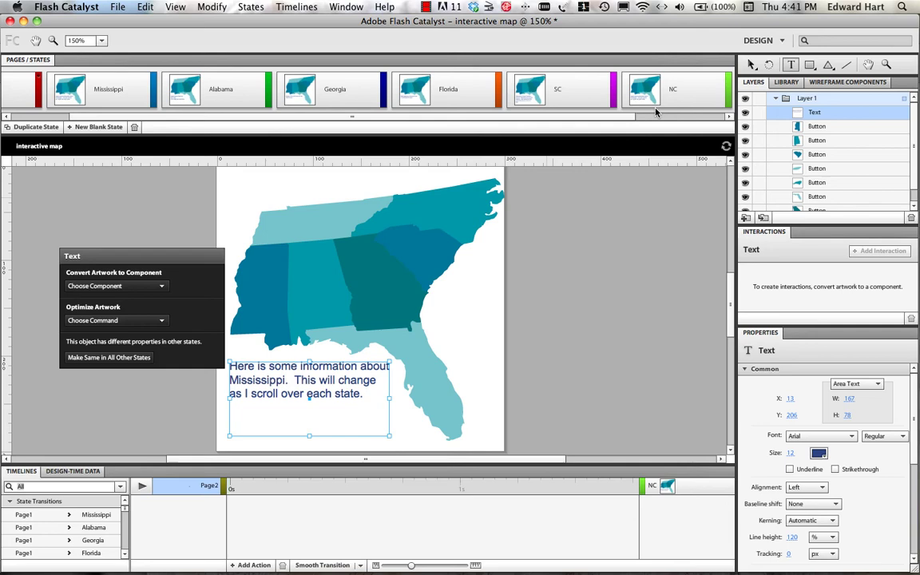
pyautogui.doubleClick(681, 89)
pyautogui.write('Tennessee')
pyautogui.press('Return')
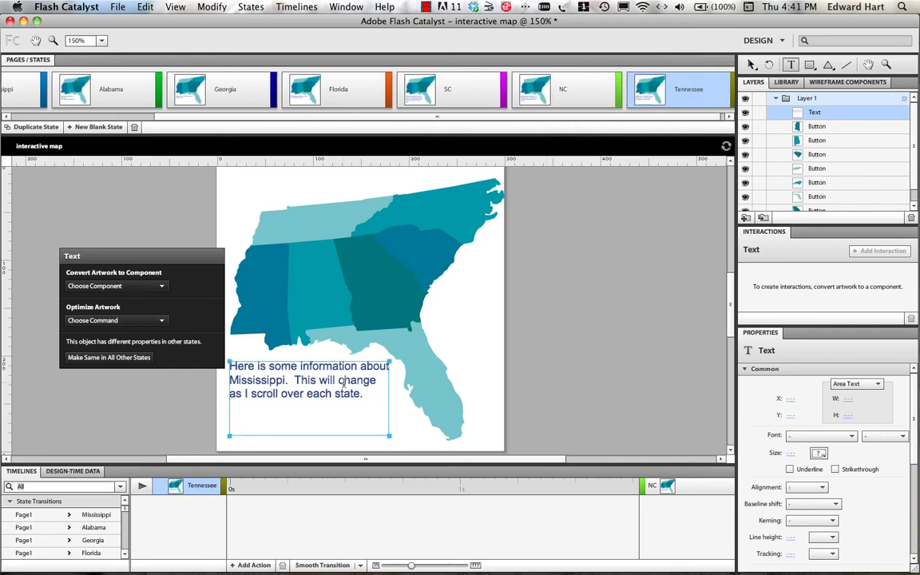
pyautogui.moveTo(345, 380); pyautogui.dragTo(259, 377)
pyautogui.press('Delete')
pyautogui.press('Delete')
pyautogui.press('Delete')
pyautogui.press('Delete')
pyautogui.press('Delete')
pyautogui.press('Delete')
pyautogui.press('Delete')
pyautogui.press('Delete')
pyautogui.press('Delete')
pyautogui.press('Delete')
pyautogui.press('Delete')
pyautogui.press('Delete')
pyautogui.press('Delete')
pyautogui.press('Delete')
pyautogui.press('Delete')
pyautogui.press('Delete')
pyautogui.press('Delete')
pyautogui.press('Delete')
pyautogui.press('Delete')
pyautogui.press('Delete')
pyautogui.press('BackSpace')
pyautogui.press('BackSpace')
pyautogui.press('BackSpace')
pyautogui.press('BackSpace')
pyautogui.press('BackSpace')
pyautogui.press('BackSpace')
pyautogui.press('BackSpace')
pyautogui.press('BackSpace')
pyautogui.press('BackSpace')
pyautogui.press('BackSpace')
pyautogui.press('BackSpace')
pyautogui.press('BackSpace')
pyautogui.press('BackSpace')
pyautogui.press('BackSpace')
pyautogui.press('BackSpace')
pyautogui.press('BackSpace')
pyautogui.press('BackSpace')
pyautogui.press('BackSpace')
pyautogui.press('BackSpace')
pyautogui.press('BackSpace')
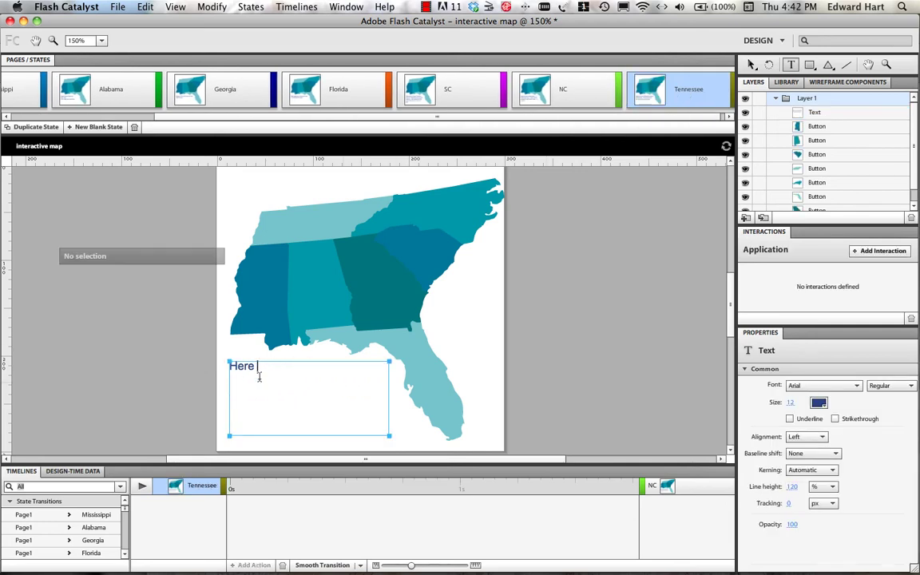
pyautogui.write('Just ran the Country Music Marathon in Nashville last Apri')
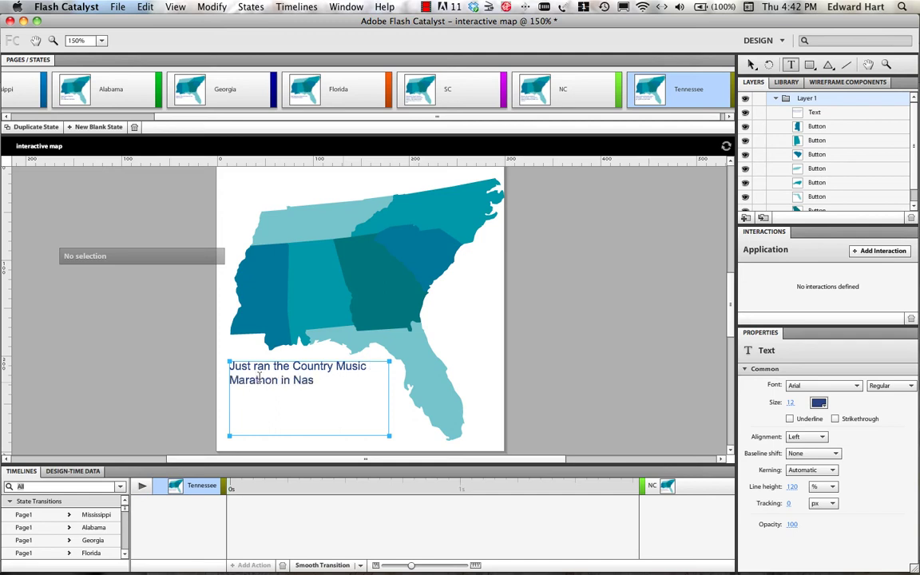
pyautogui.write("l.  That's one pretty city!")
pyautogui.click(426, 6)
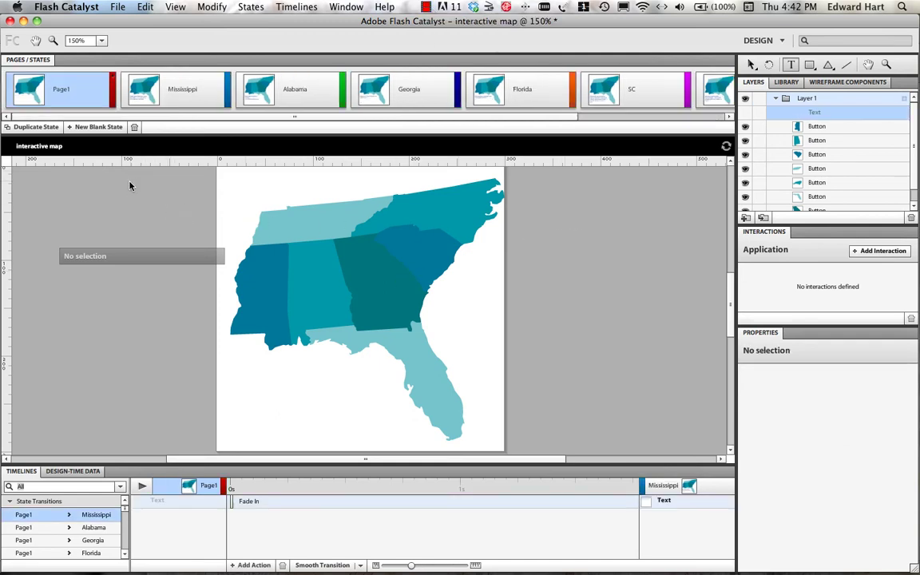
# - Review the Mississippi, Alabama, Georgia and Florida states' text, then return to Page1
pyautogui.click(182, 92)
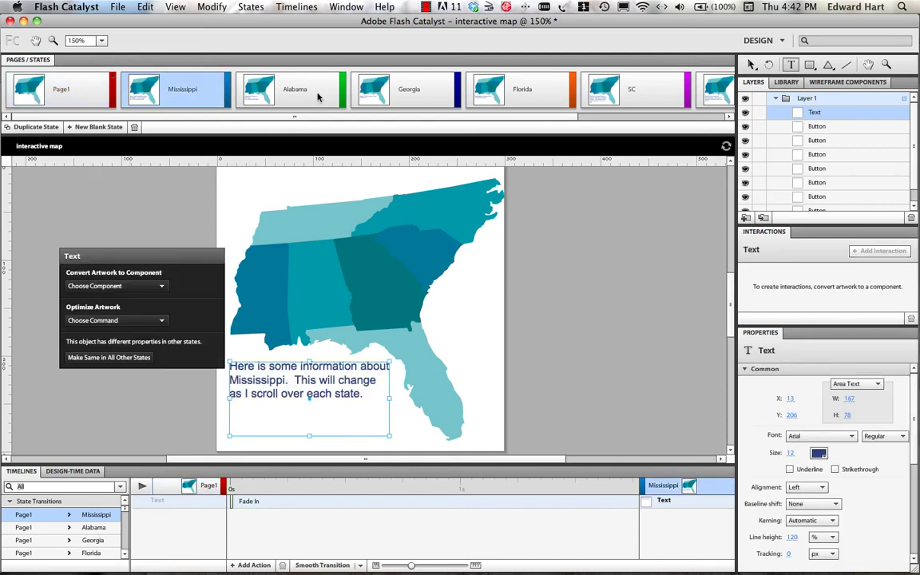
pyautogui.click(323, 96)
pyautogui.click(407, 95)
pyautogui.click(508, 93)
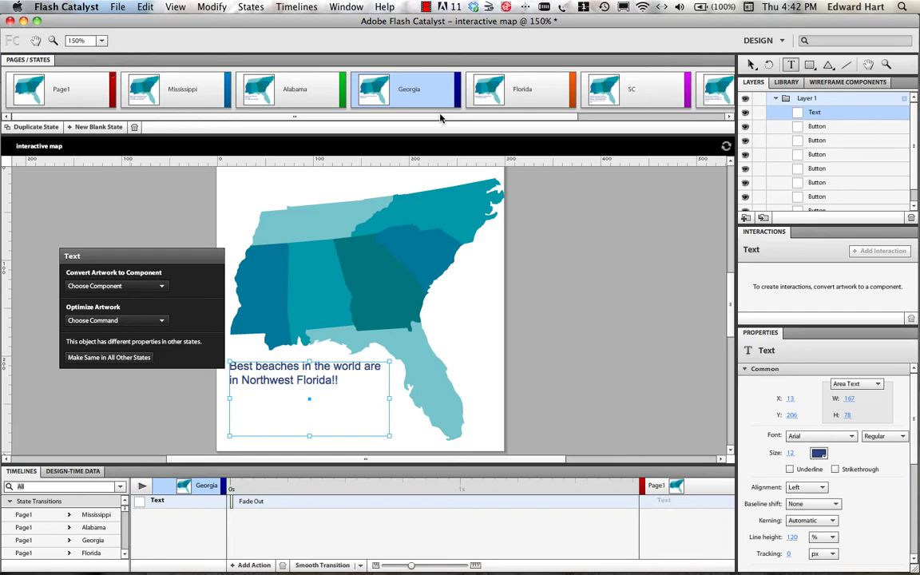
pyautogui.moveTo(435, 117); pyautogui.dragTo(381, 134)
pyautogui.click(62, 90)
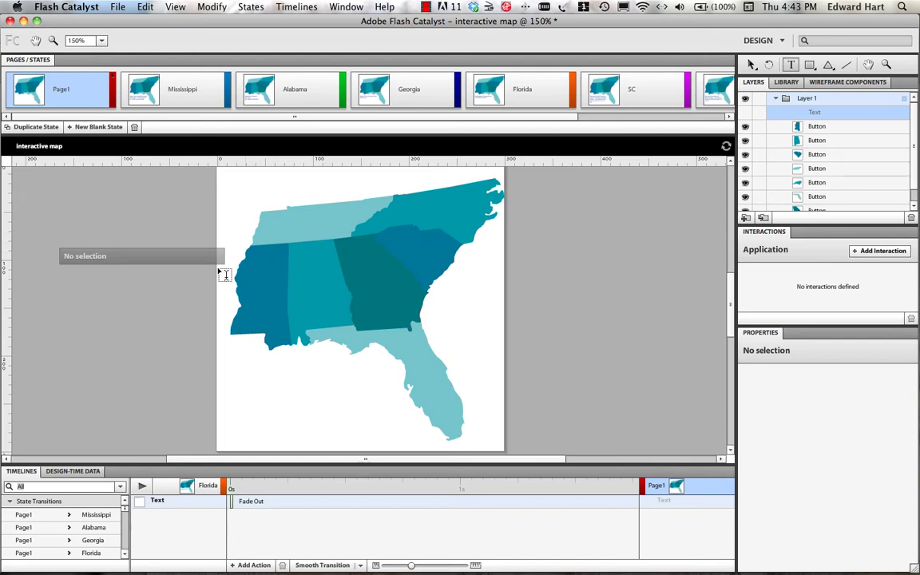
# - Give the Mississippi button an On Roll Over interaction playing the transition to the Mississippi state
pyautogui.click(750, 65)
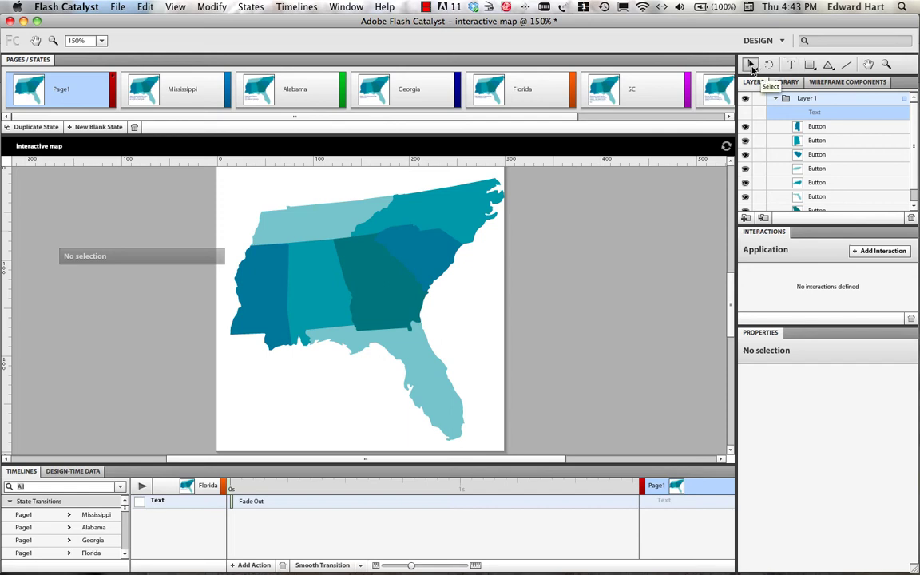
pyautogui.click(272, 285)
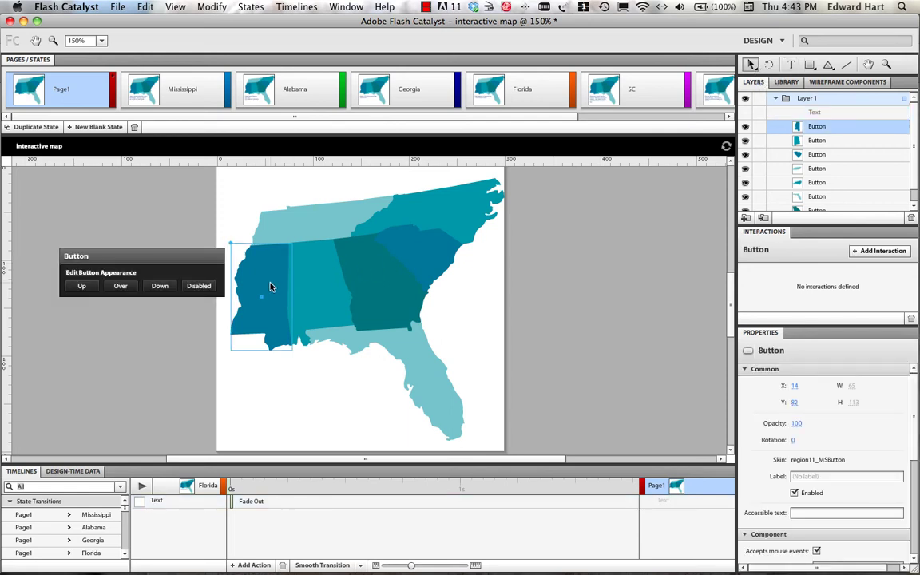
pyautogui.click(870, 251)
pyautogui.click(851, 254)
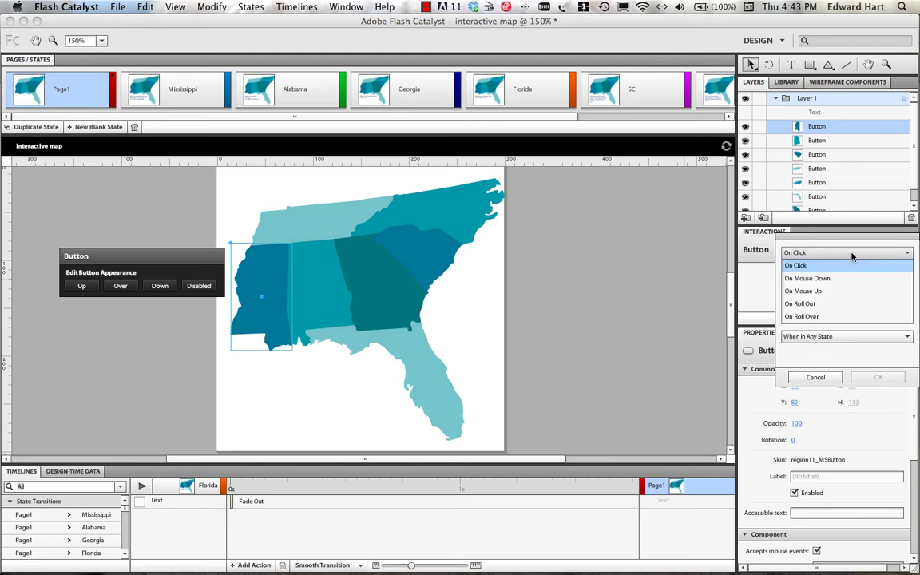
pyautogui.click(808, 316)
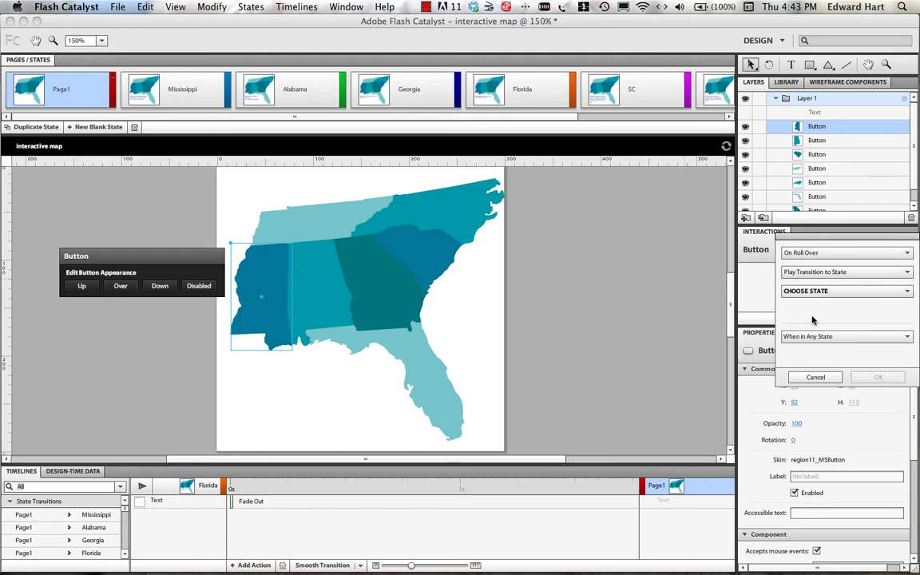
pyautogui.click(823, 291)
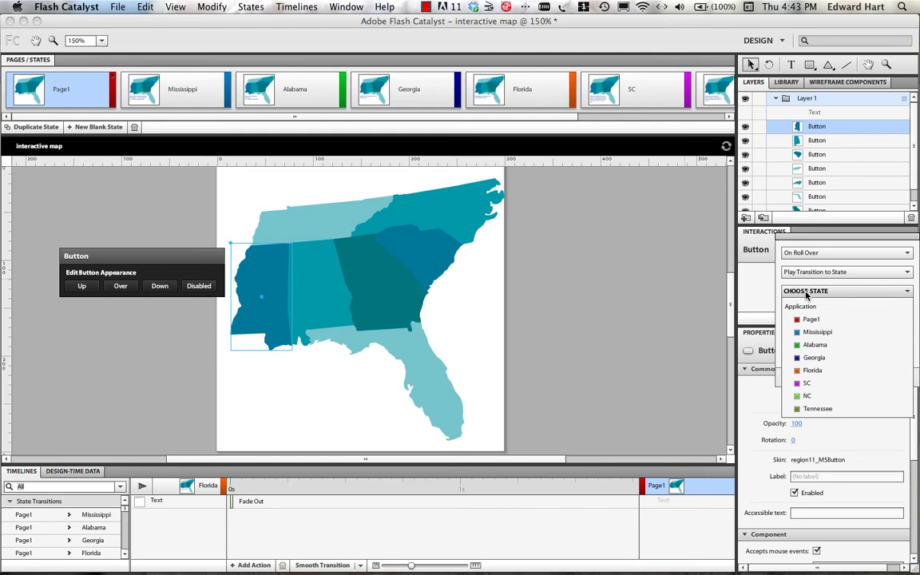
pyautogui.click(817, 332)
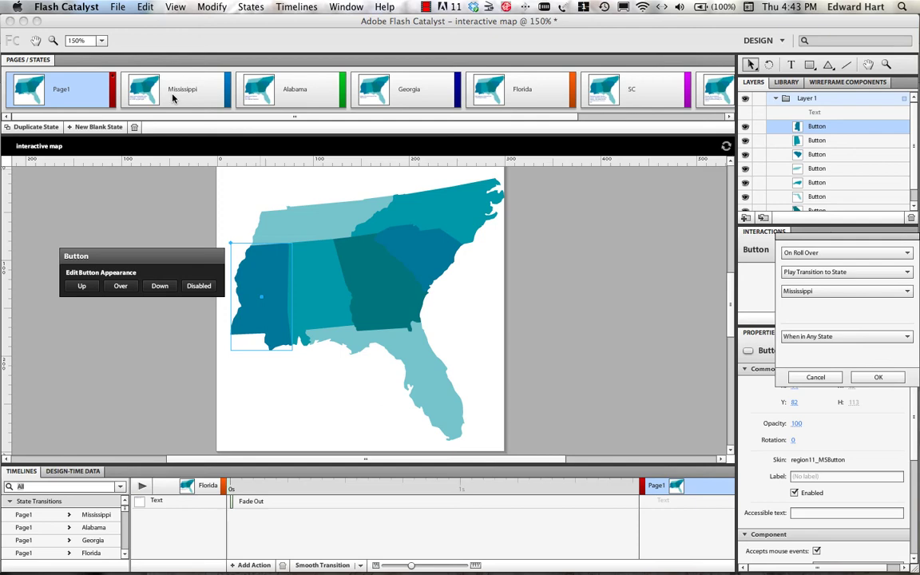
pyautogui.click(881, 376)
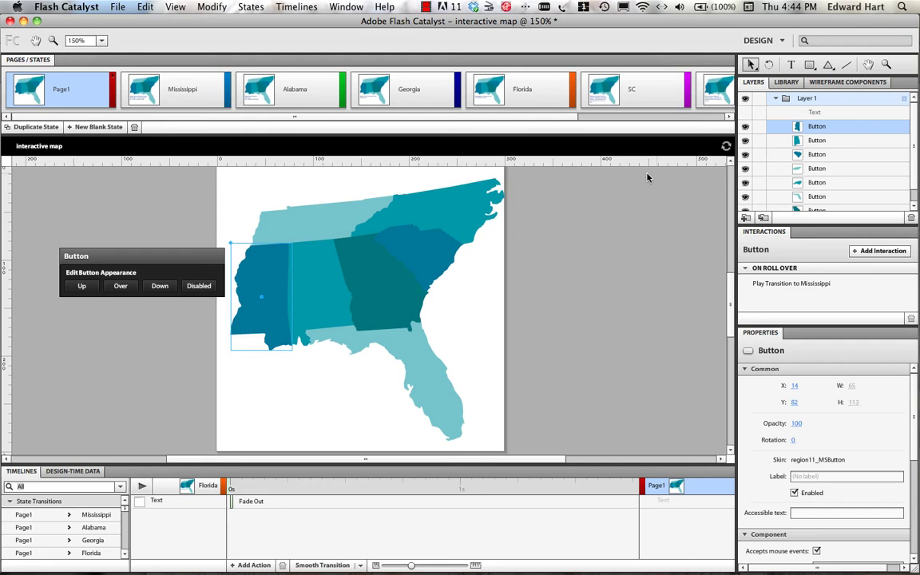
# - Add an On Roll Out interaction on Mississippi transitioning to Page1, then view the Mississippi state
pyautogui.click(882, 251)
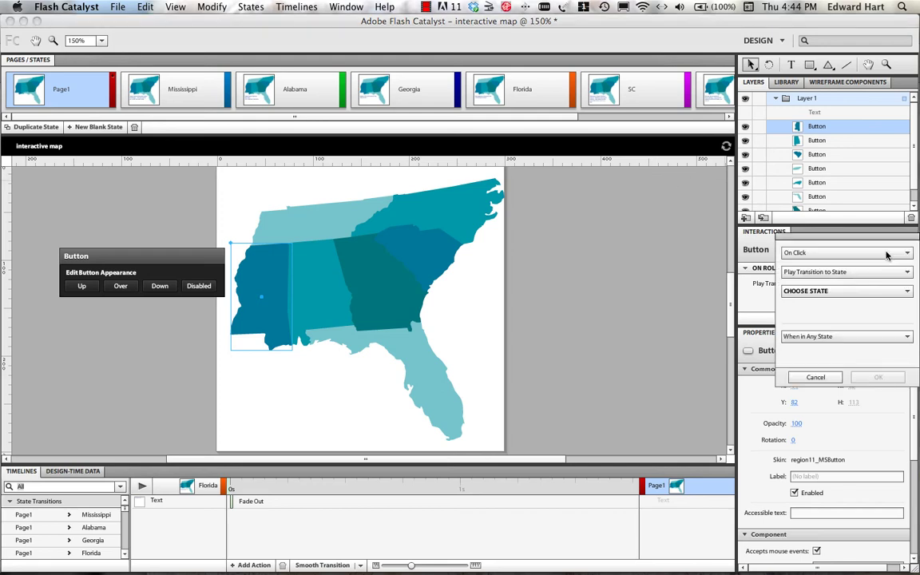
pyautogui.click(838, 253)
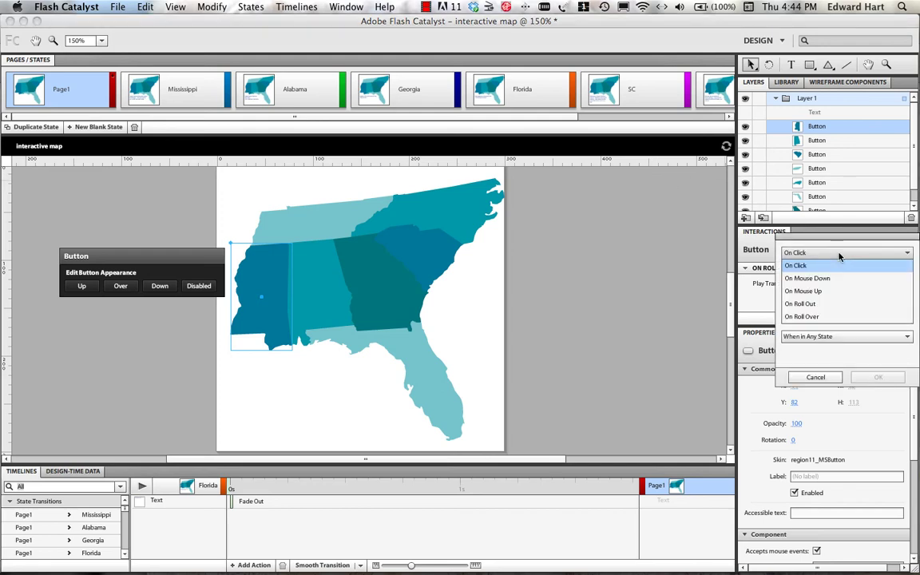
pyautogui.click(814, 304)
pyautogui.click(823, 291)
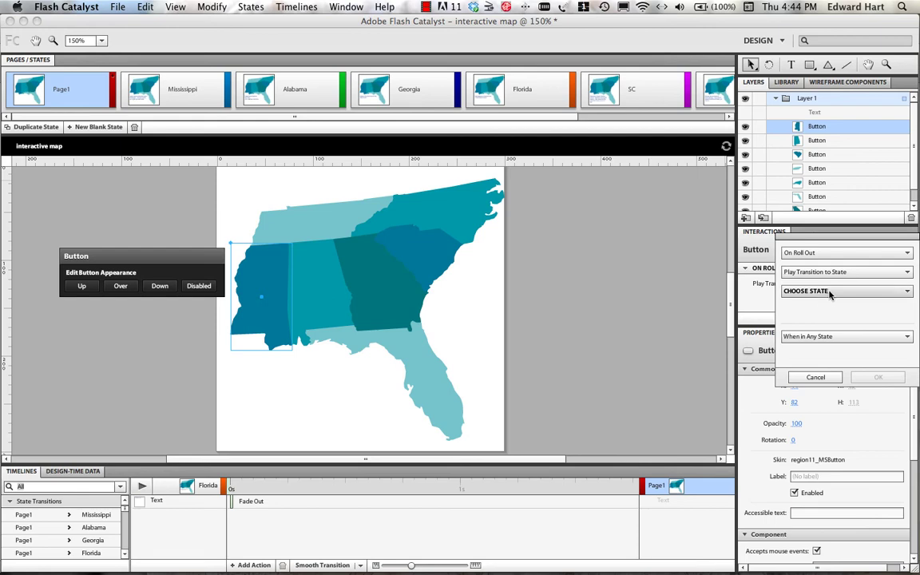
pyautogui.click(816, 320)
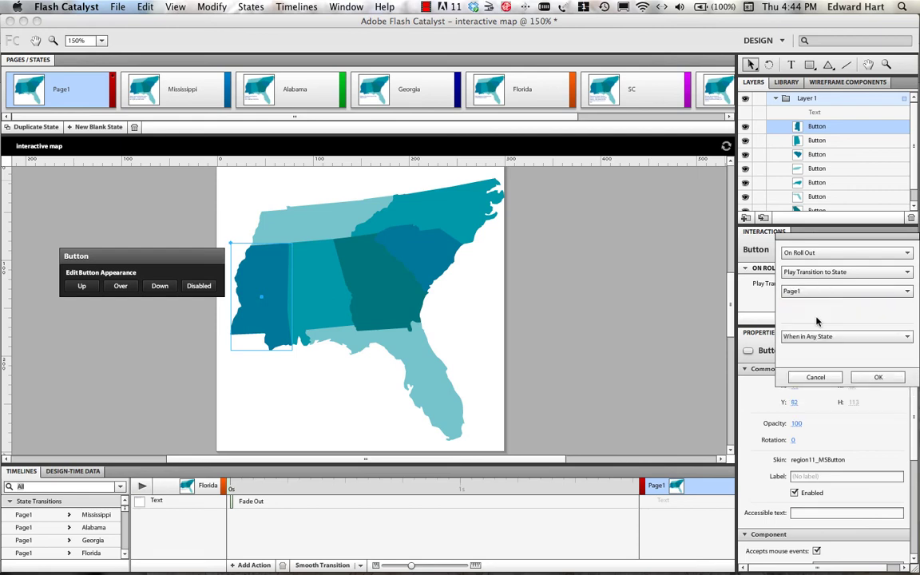
pyautogui.click(872, 379)
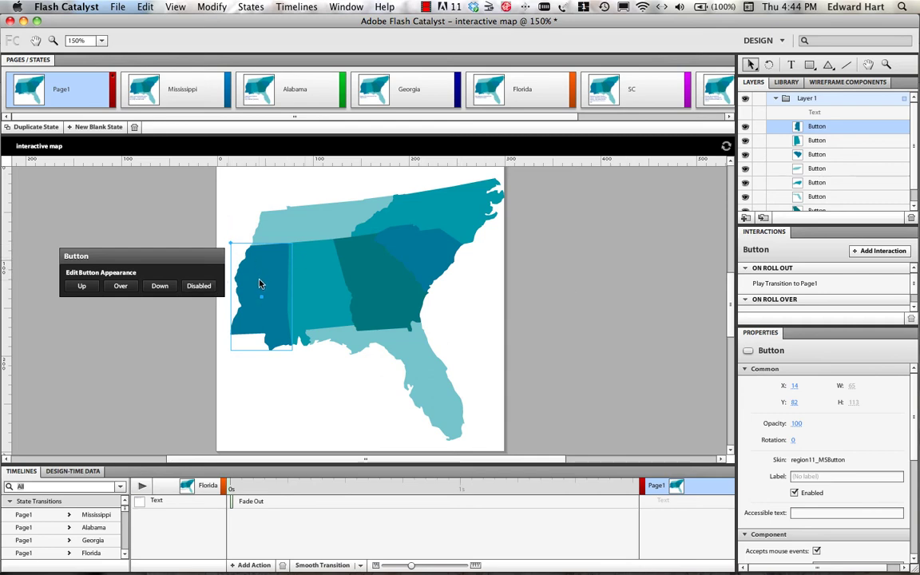
pyautogui.click(190, 88)
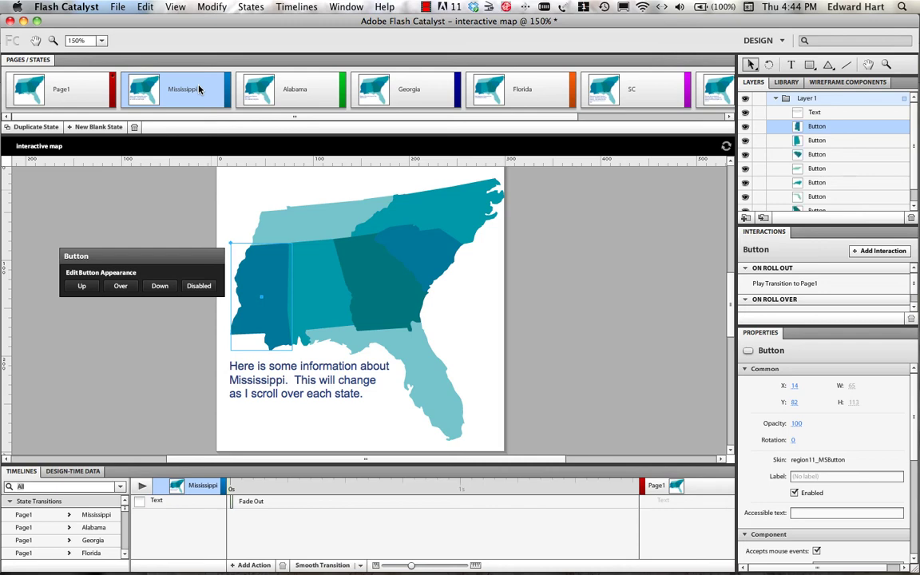
# - Give the Tennessee button an On Roll Over interaction playing the transition to the Tennessee state
pyautogui.click(62, 85)
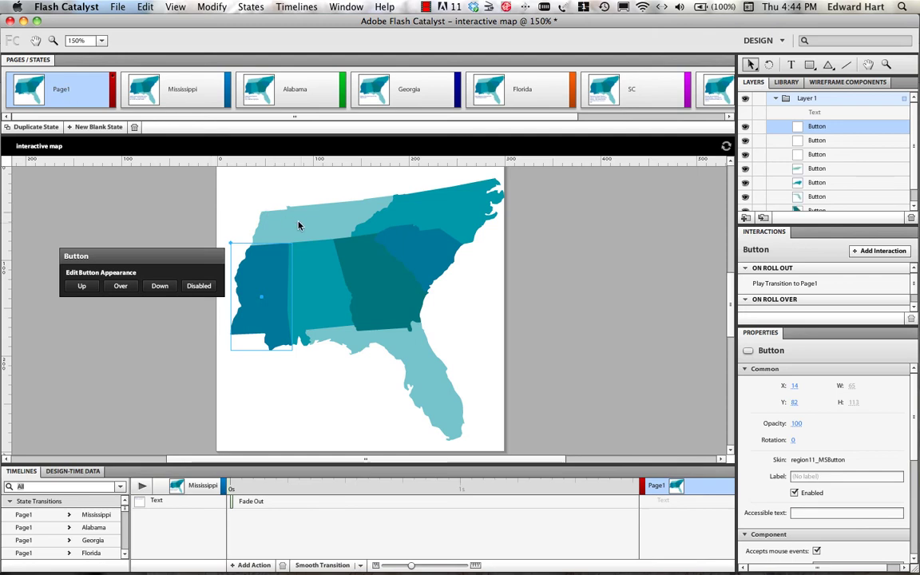
pyautogui.click(301, 227)
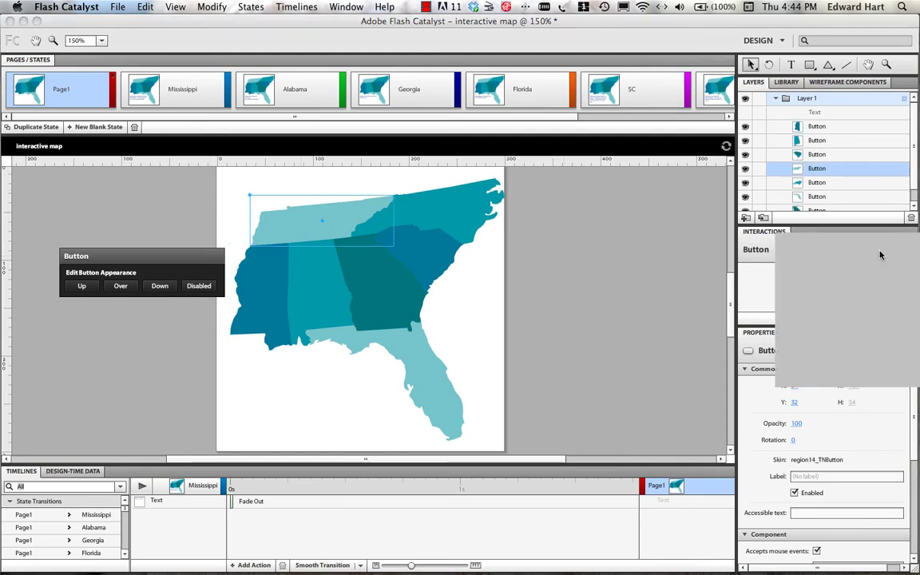
pyautogui.click(882, 250)
pyautogui.click(849, 253)
pyautogui.click(830, 316)
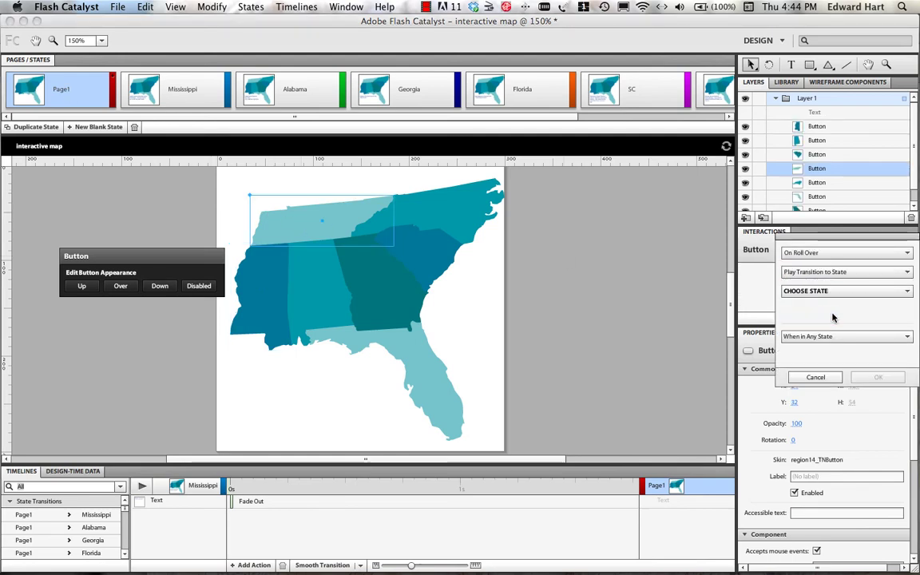
pyautogui.click(833, 293)
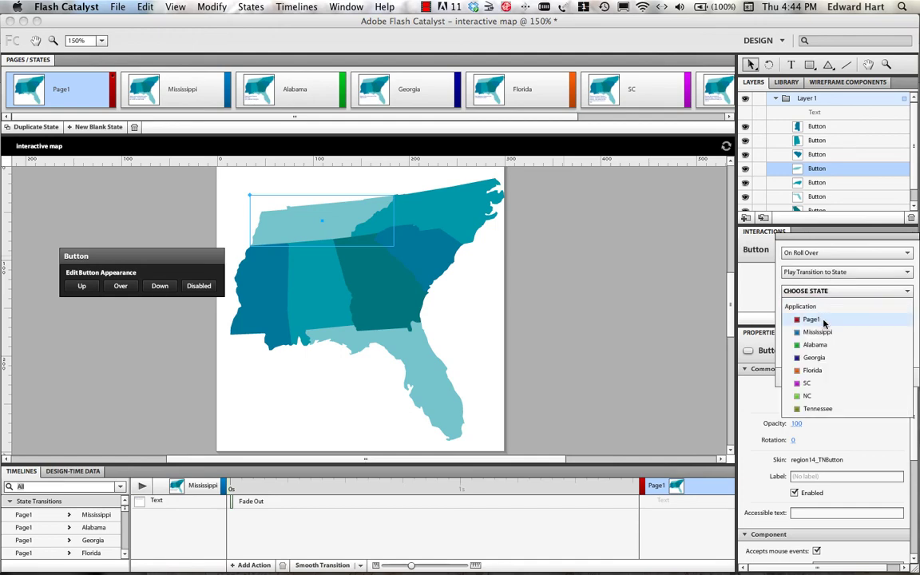
pyautogui.click(817, 408)
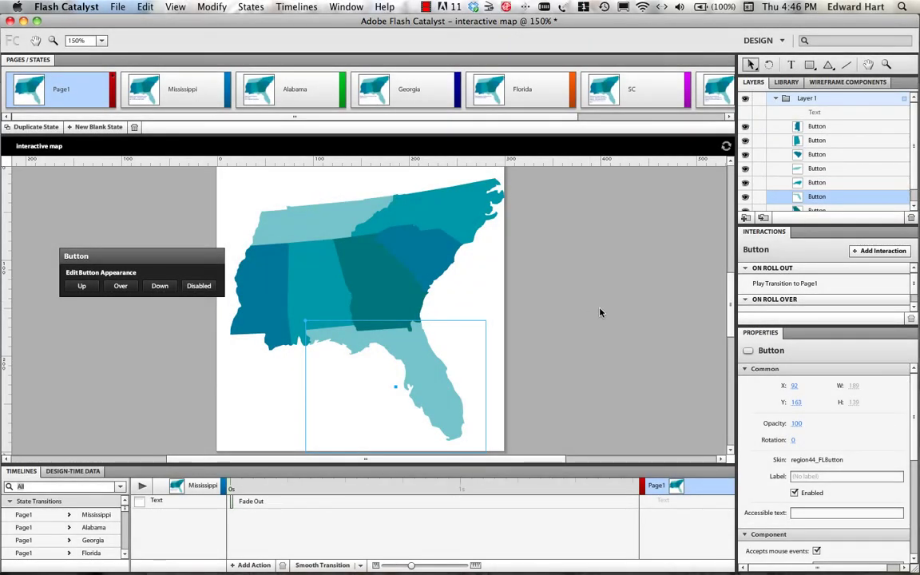
# - Save the project
pyautogui.click(114, 10)
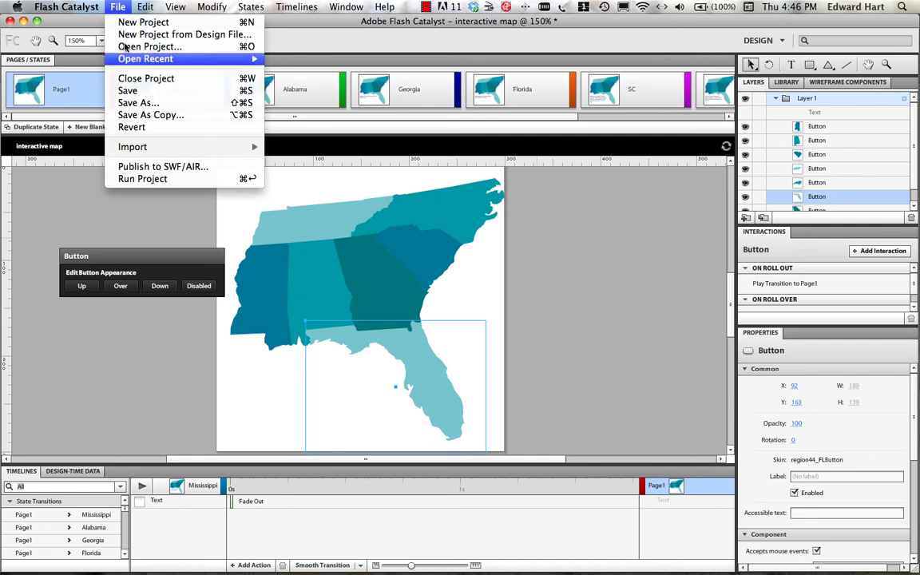
pyautogui.click(134, 88)
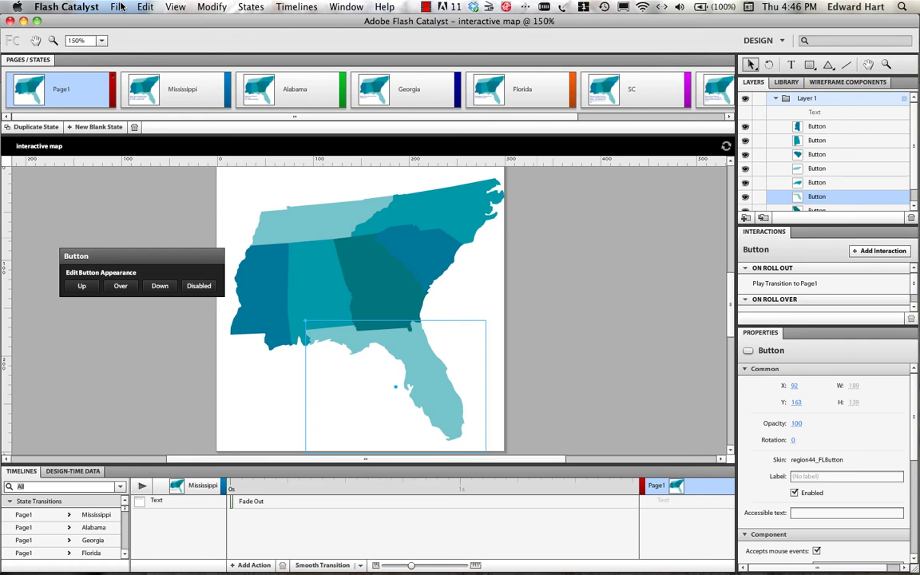
pyautogui.click(120, 9)
# - Run the project, roll over each state in the Firefox preview to check its text, then return to Flash Catalyst
pyautogui.press('super+Return')
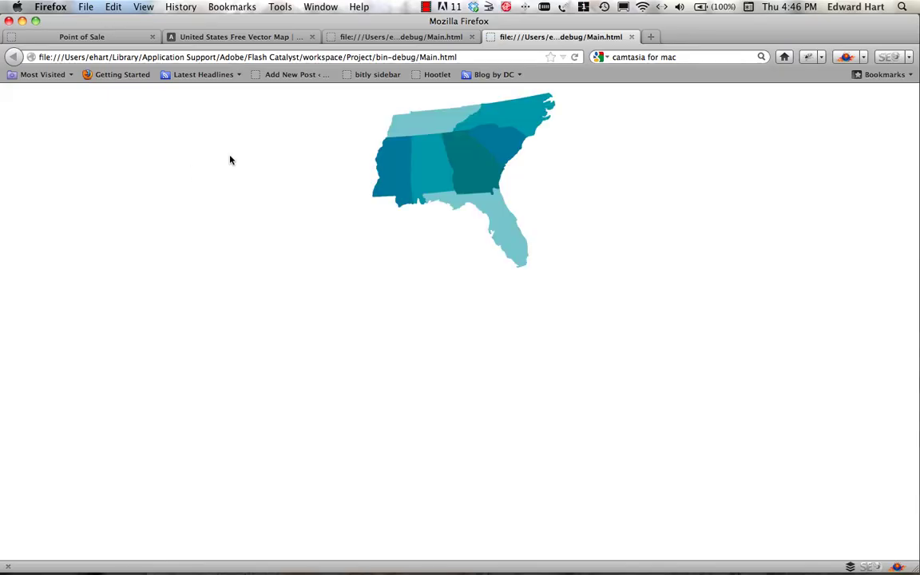
pyautogui.moveTo(426, 178)
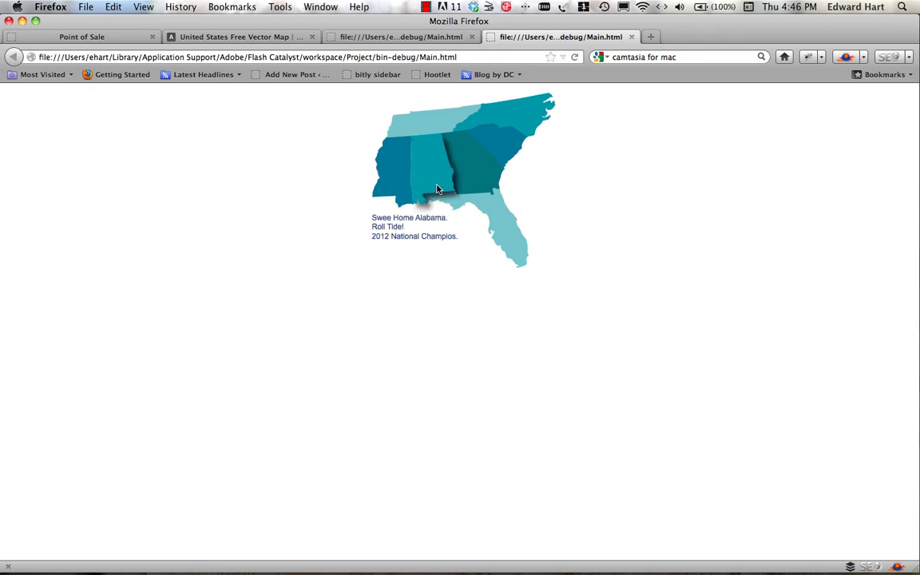
pyautogui.moveTo(438, 124)
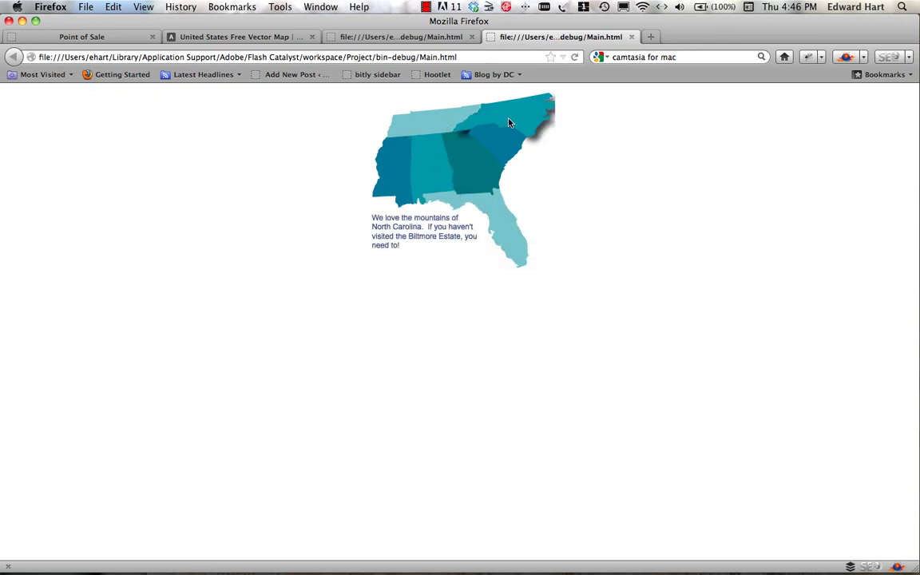
pyautogui.moveTo(500, 198)
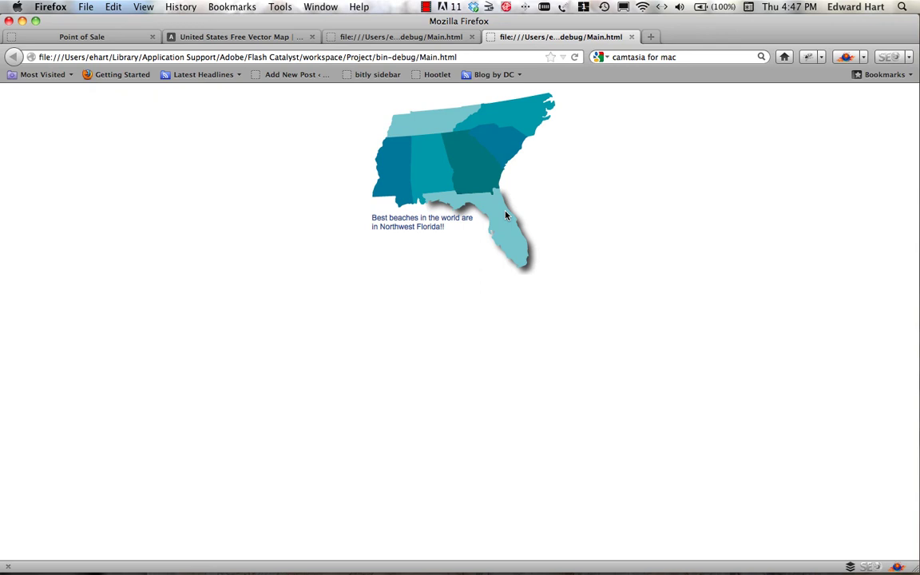
pyautogui.moveTo(404, 132)
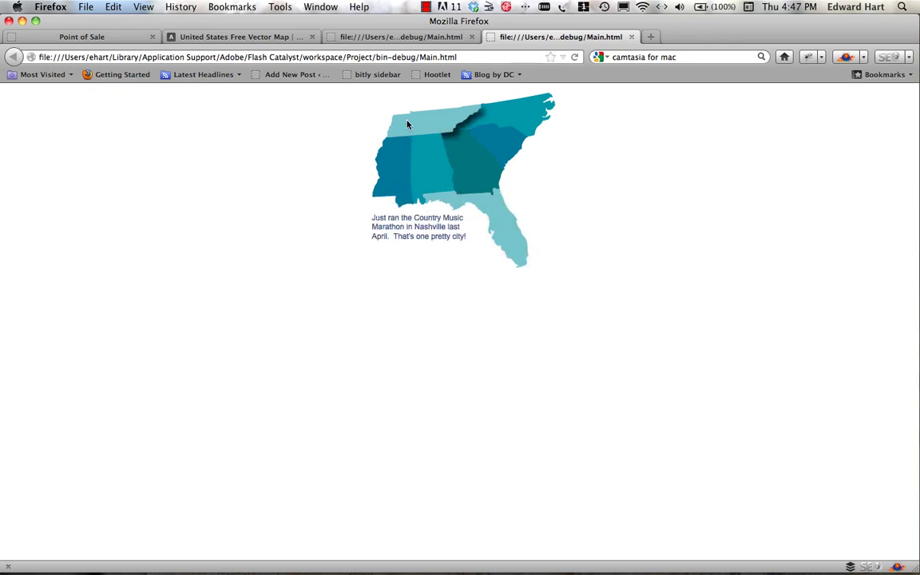
pyautogui.moveTo(503, 120)
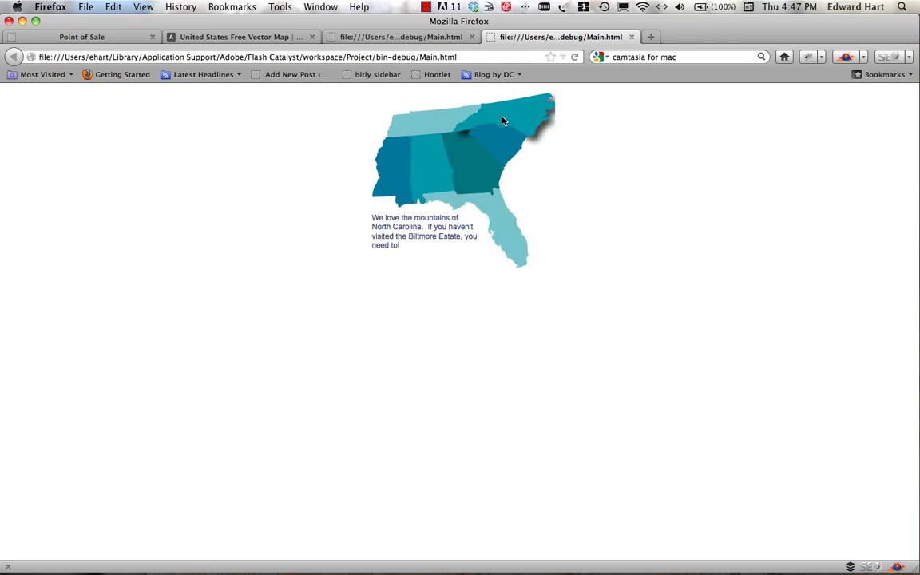
pyautogui.moveTo(457, 179)
pyautogui.moveTo(477, 161)
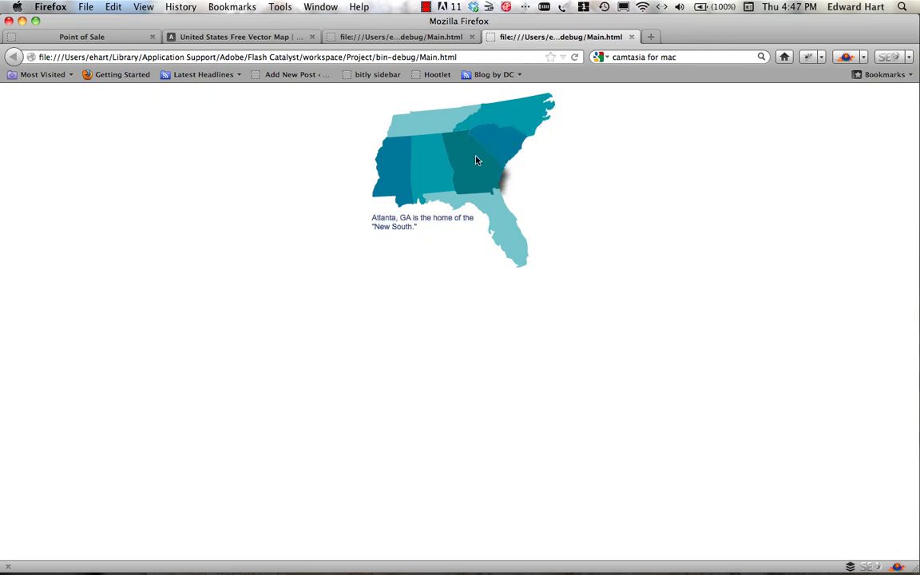
pyautogui.press('super+Tab')
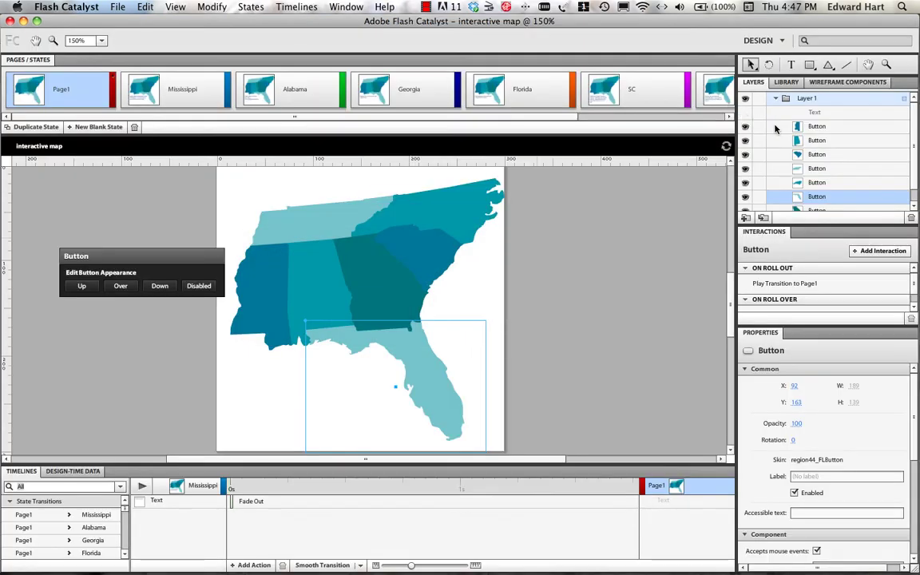
# - Select the Tennessee button and run the project to preview it in Firefox
pyautogui.scroll(-1, 845, 159)
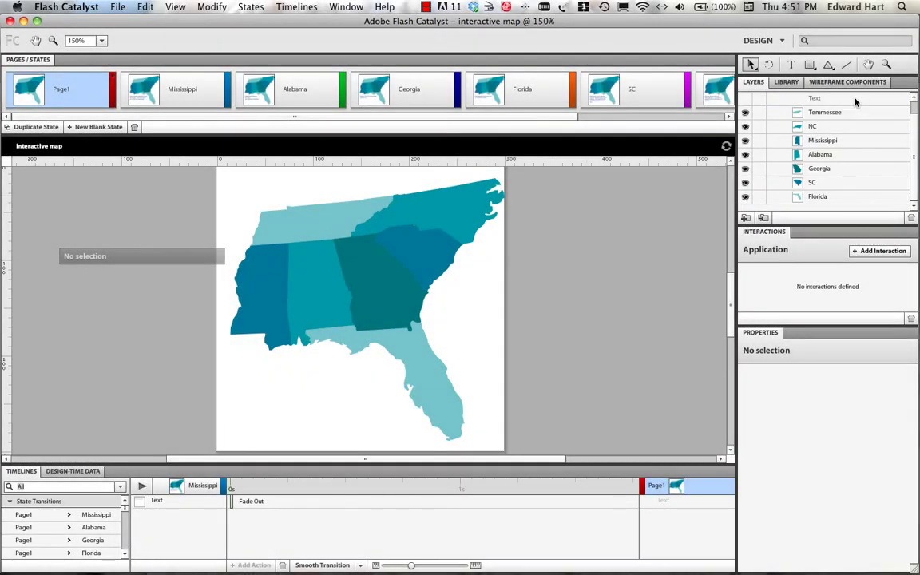
pyautogui.click(822, 111)
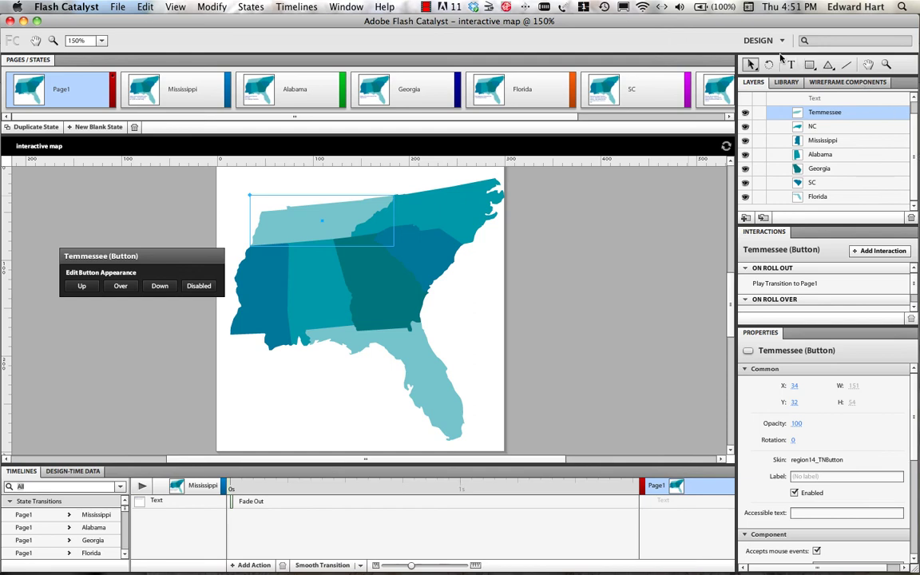
pyautogui.click(120, 9)
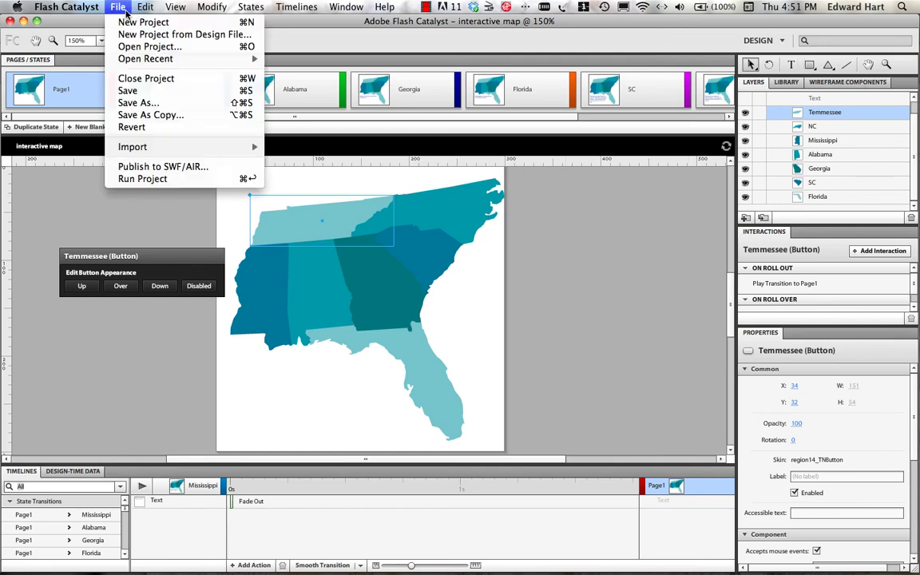
pyautogui.click(142, 178)
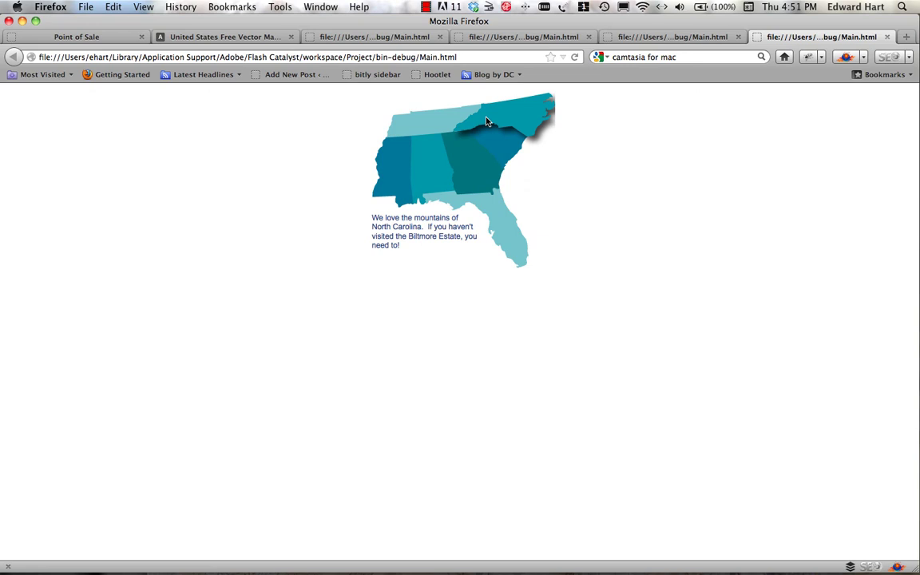
# - Roll over North Carolina, South Carolina, Florida, Mississippi and Tennessee to check their text, then return to Flash Catalyst
pyautogui.moveTo(385, 164)
pyautogui.moveTo(503, 151)
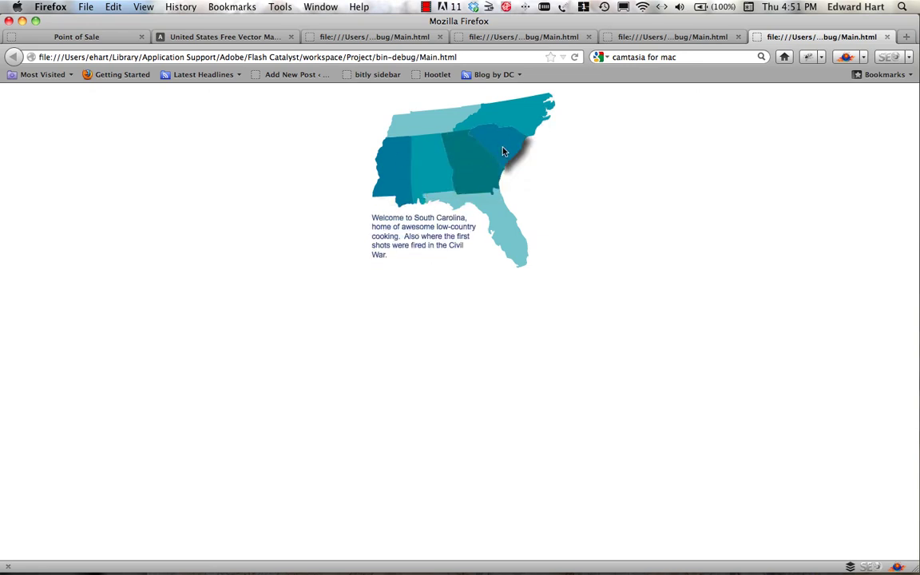
pyautogui.moveTo(502, 213)
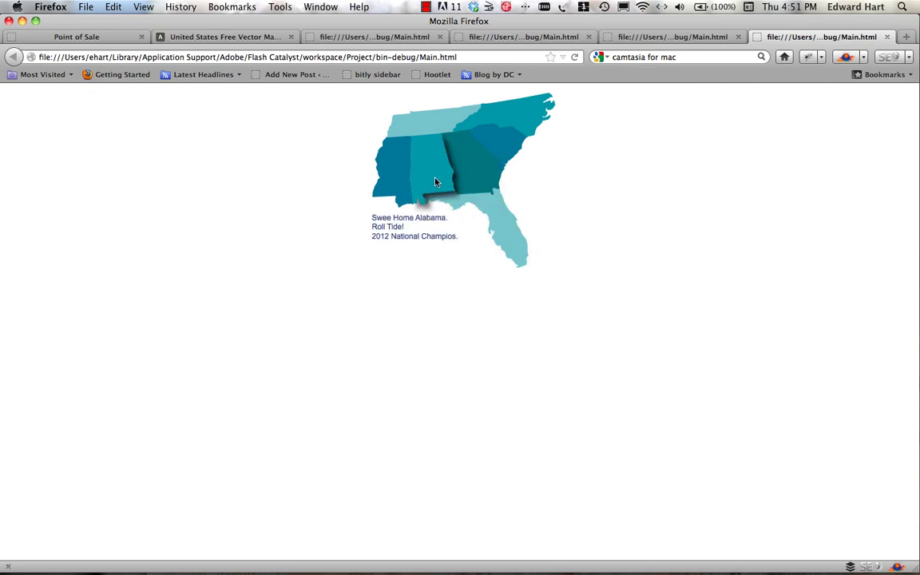
pyautogui.moveTo(396, 182)
pyautogui.moveTo(410, 128)
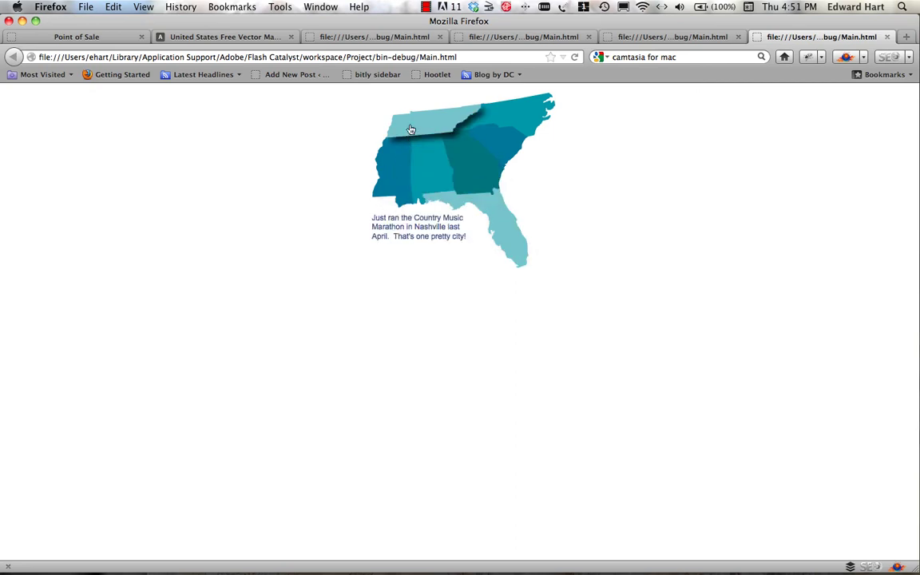
pyautogui.press('super+Tab')
# - Save the interactive map project and publish it as SWF into the Documents folder
pyautogui.click(122, 9)
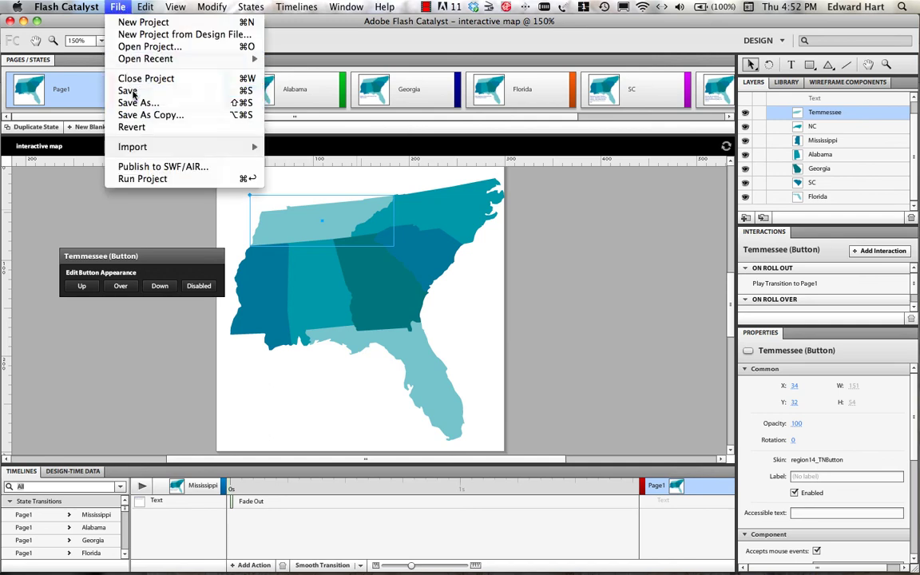
pyautogui.click(133, 92)
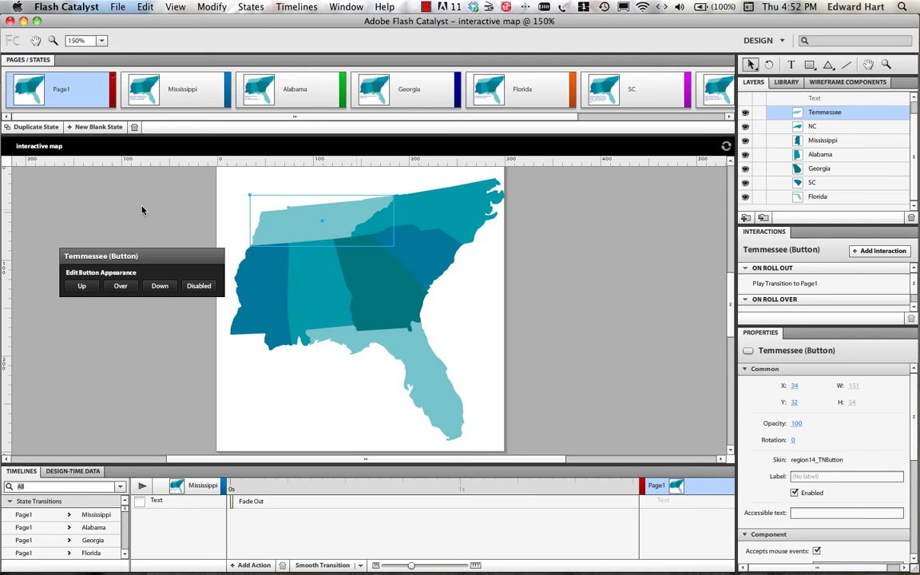
pyautogui.click(116, 6)
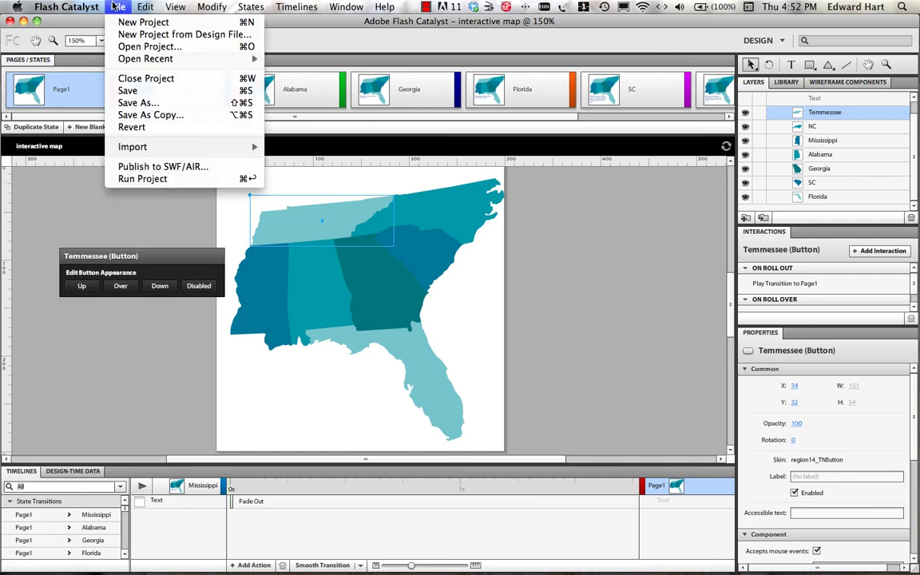
pyautogui.click(152, 167)
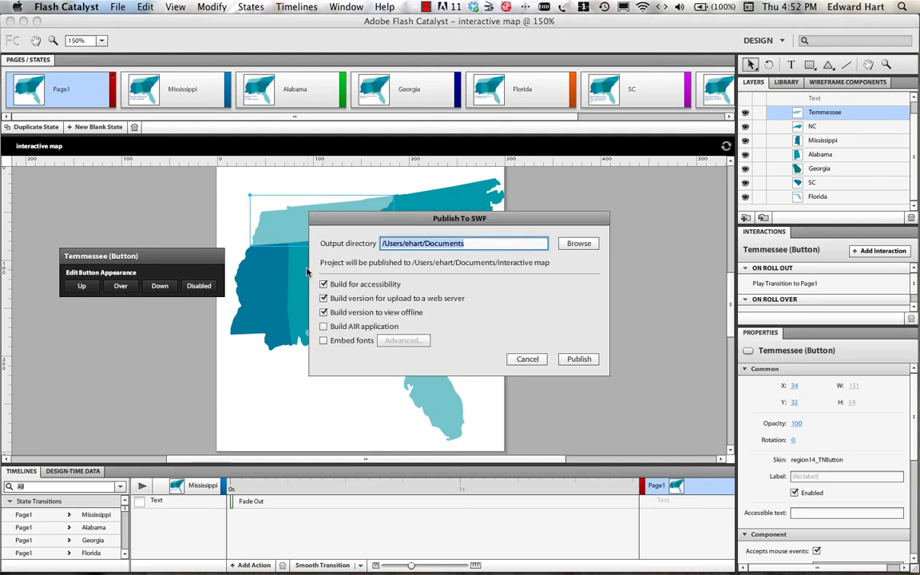
pyautogui.click(578, 359)
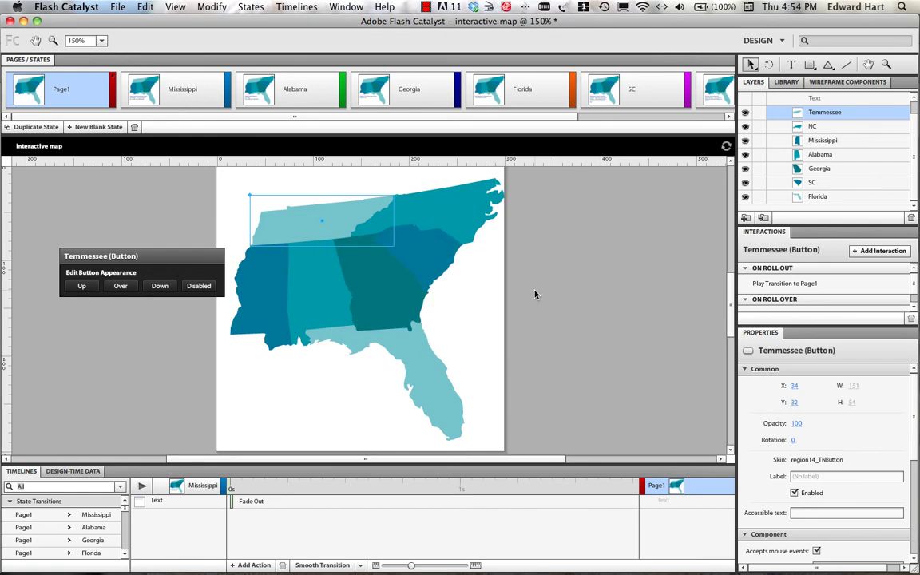
# - In Finder, enlarge the published map folder window and open deploy-to-web, then run-local
pyautogui.press('super+Tab')
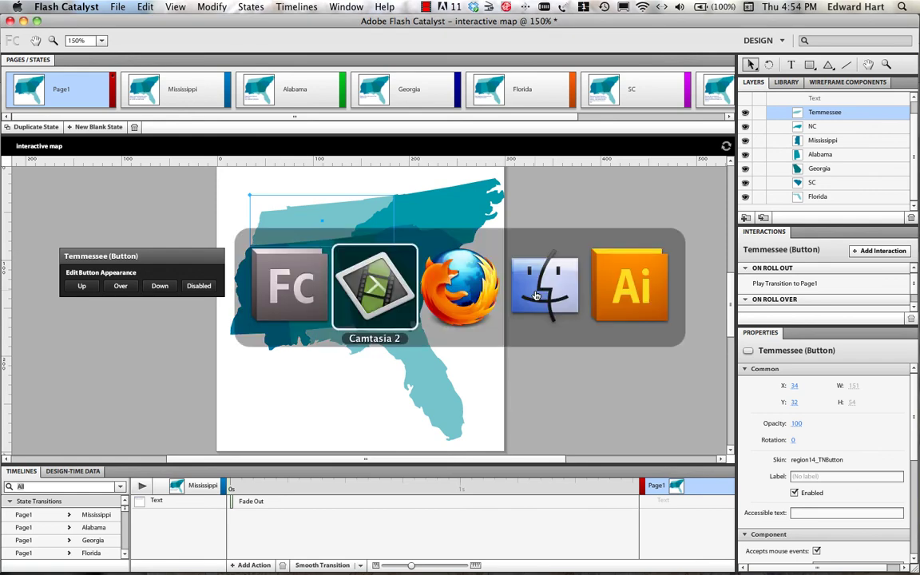
pyautogui.press('super+Tab')
pyautogui.press('super+Tab')
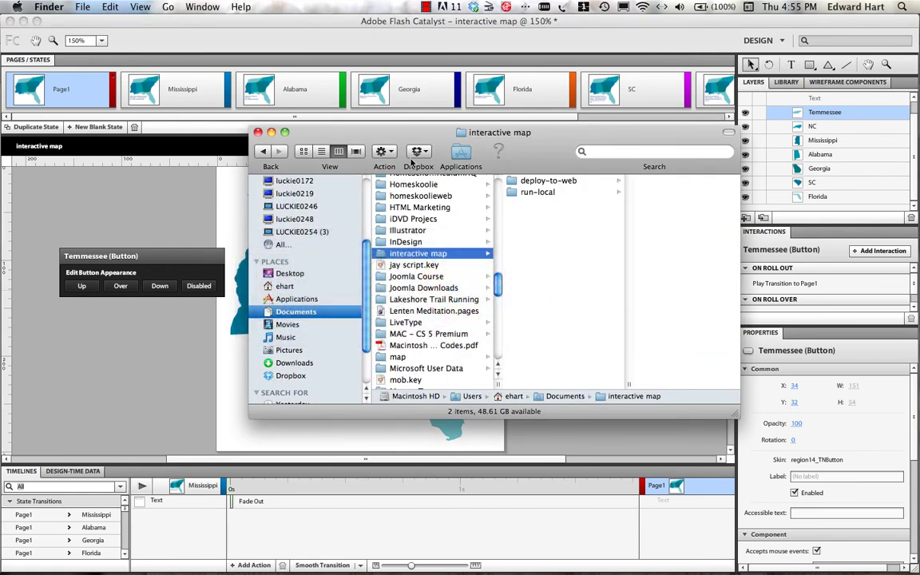
pyautogui.moveTo(411, 132); pyautogui.dragTo(351, 99)
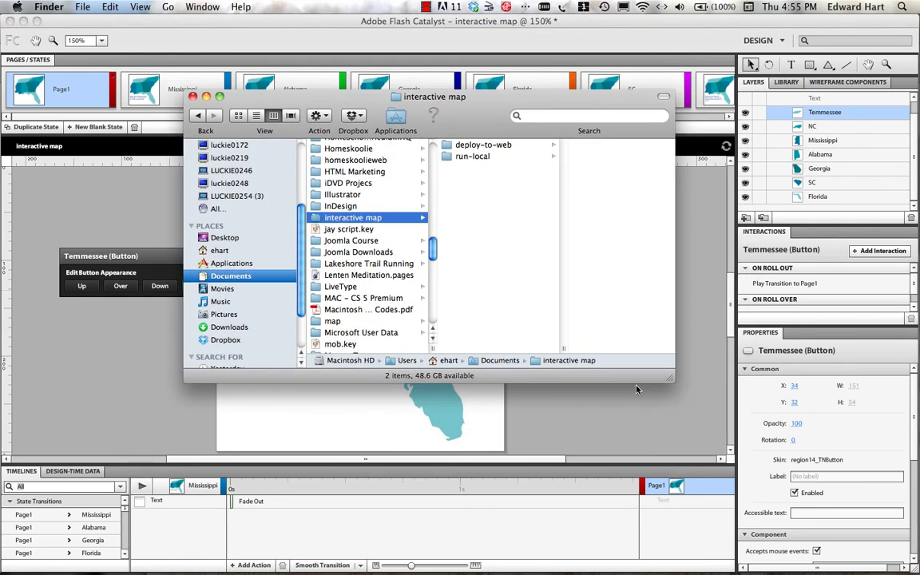
pyautogui.moveTo(673, 381); pyautogui.dragTo(701, 442)
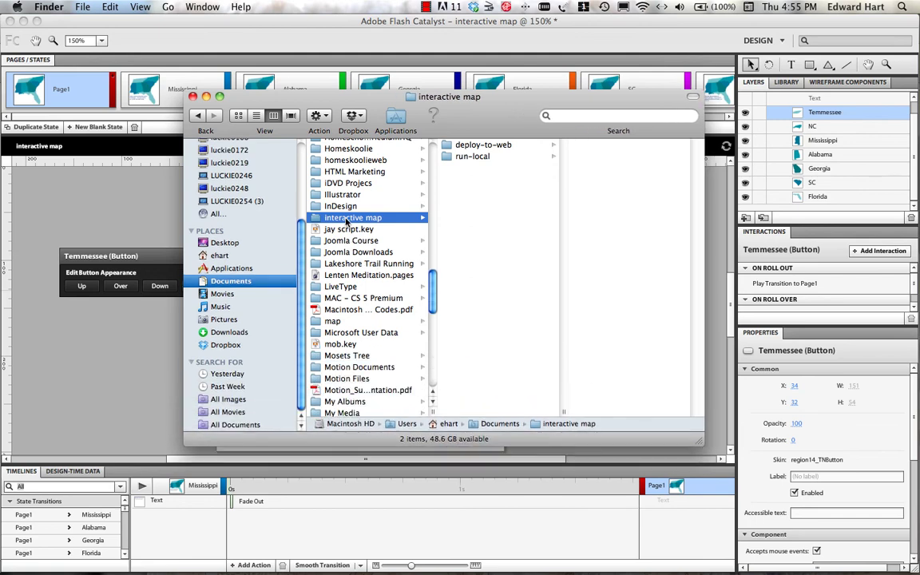
pyautogui.click(471, 144)
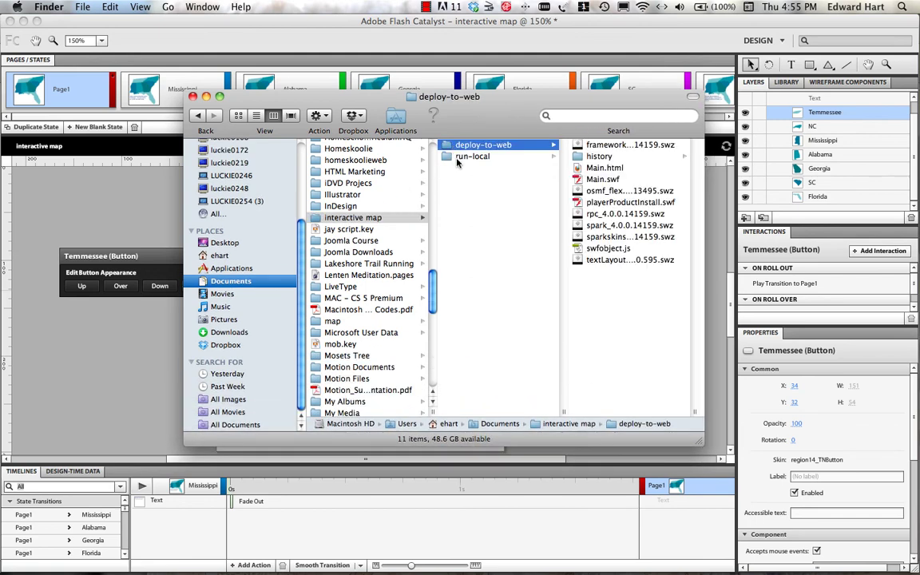
pyautogui.moveTo(423, 95); pyautogui.dragTo(309, 82)
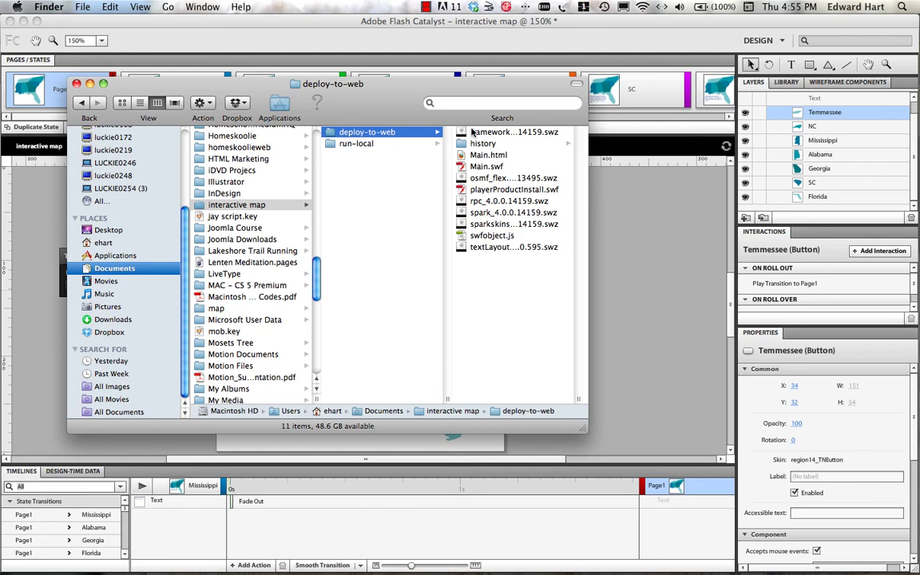
pyautogui.click(345, 143)
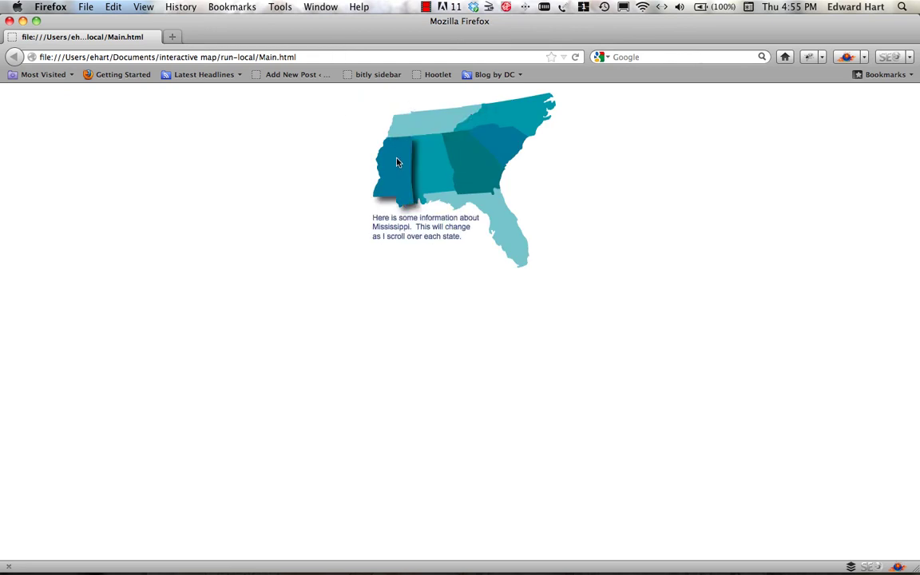
# - Check the state rollover text on the published run-local map in Firefox
pyautogui.moveTo(455, 165)
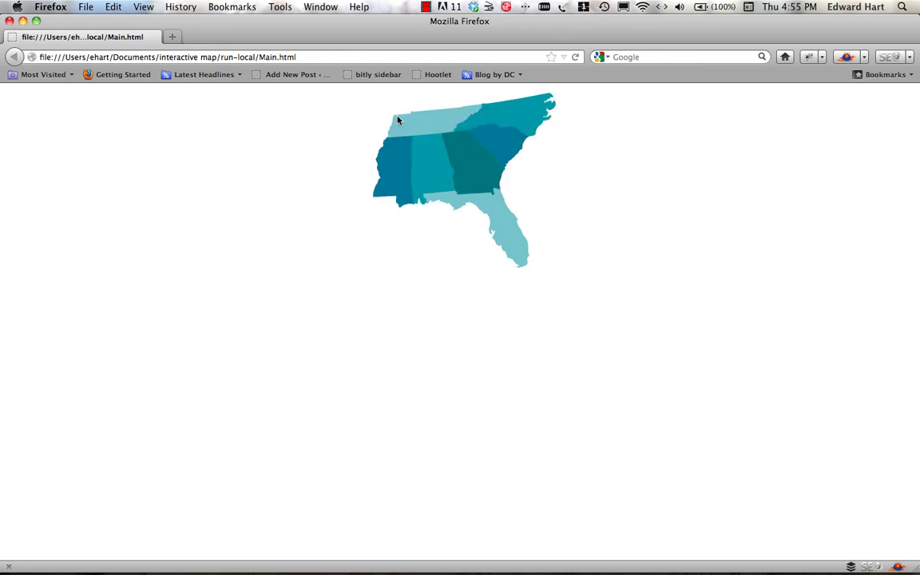